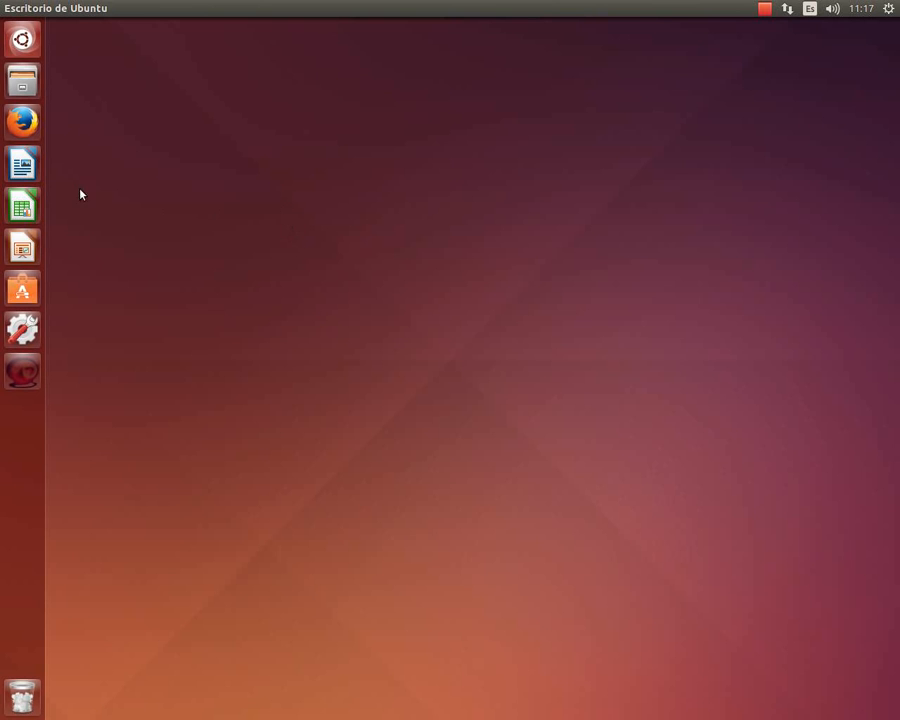
Launch Firefox and load the PMB site at pmb-antel.esy.es/pmb.
{"action": "left_click", "coordinate": [22, 121]}
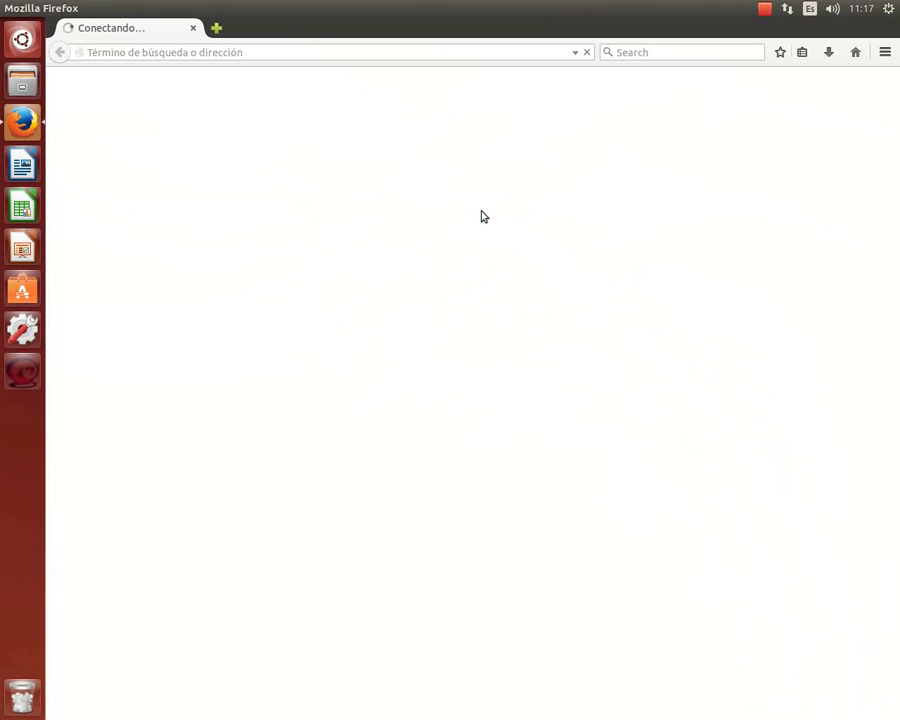
{"action": "left_click", "coordinate": [327, 52]}
{"action": "type", "text": "pmb-"}
{"action": "key", "text": "End"}
{"action": "type", "text": "pmb"}
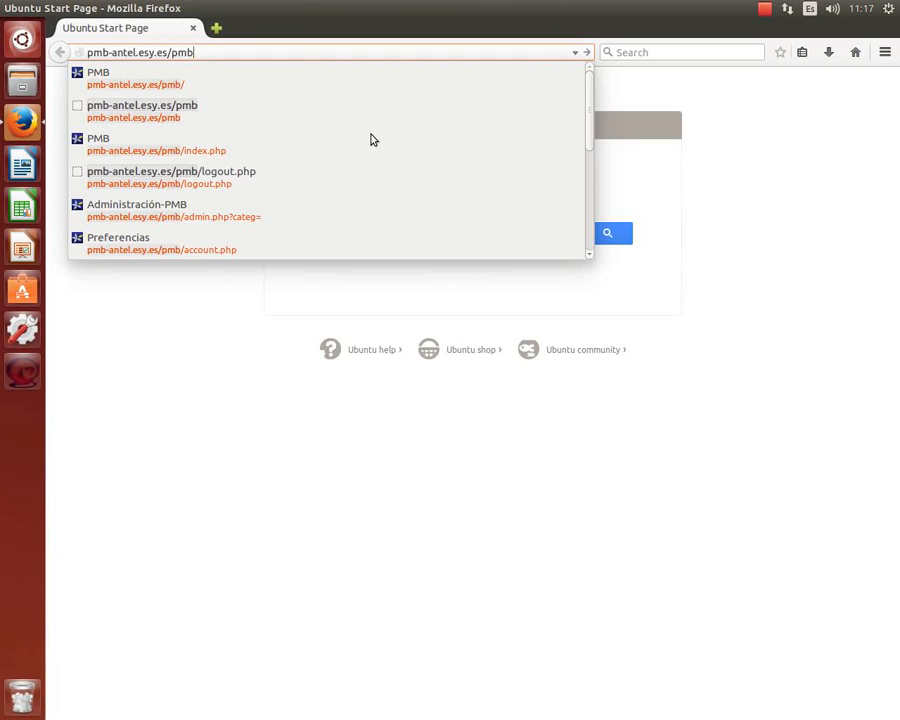
{"action": "key", "text": "Escape"}
{"action": "key", "text": "Return"}
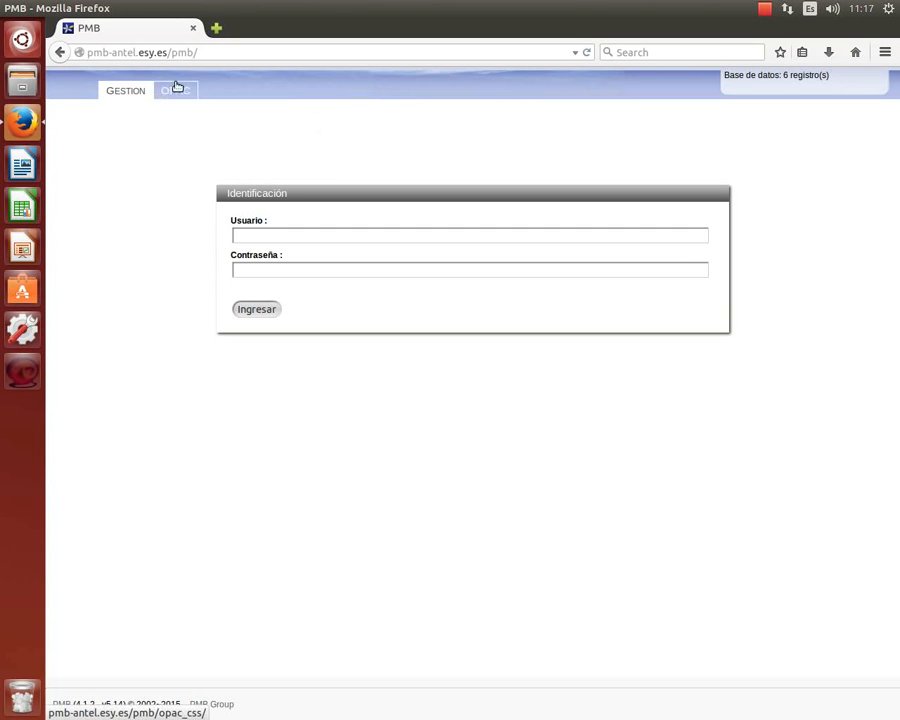
Log in to PMB with the staff user name and password, declining to save the password.
{"action": "left_click_drag", "start_coordinate": [167, 52], "coordinate": [45, 55]}
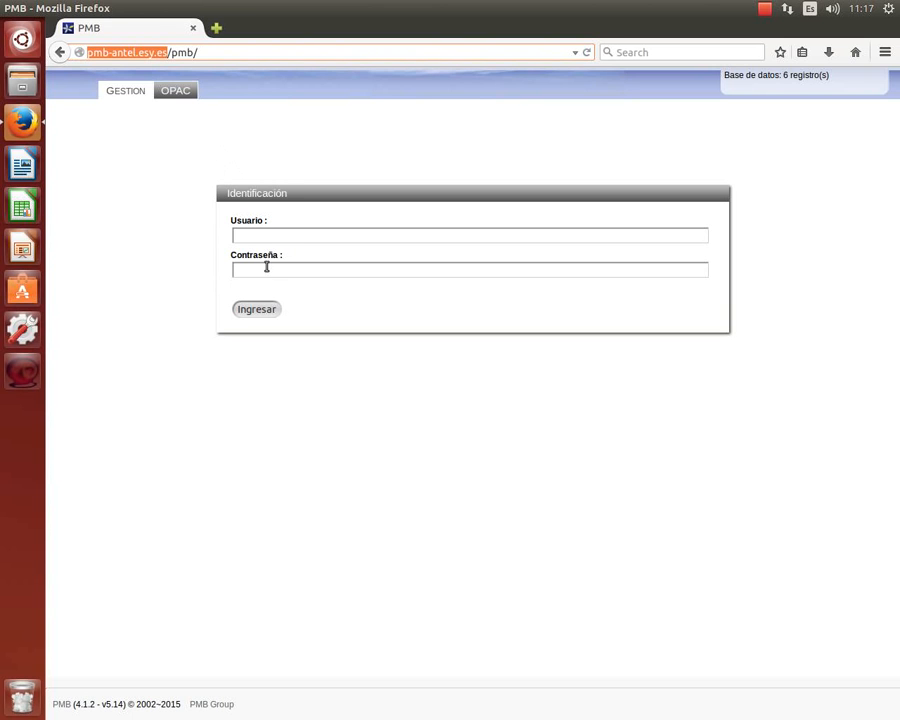
{"action": "left_click", "coordinate": [256, 232]}
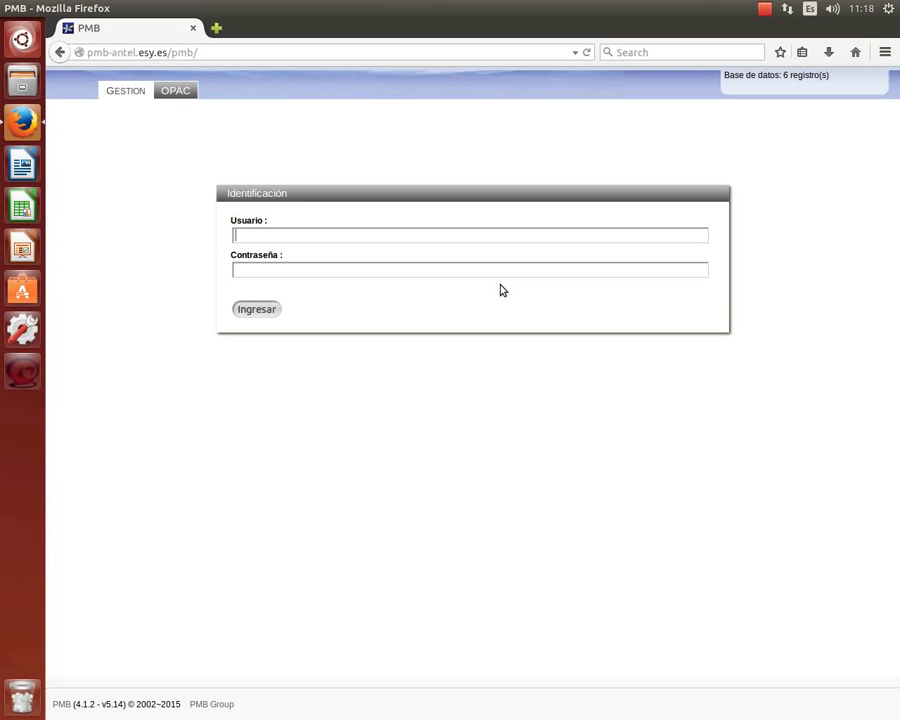
{"action": "key", "text": "Tab"}
{"action": "left_click", "coordinate": [272, 308]}
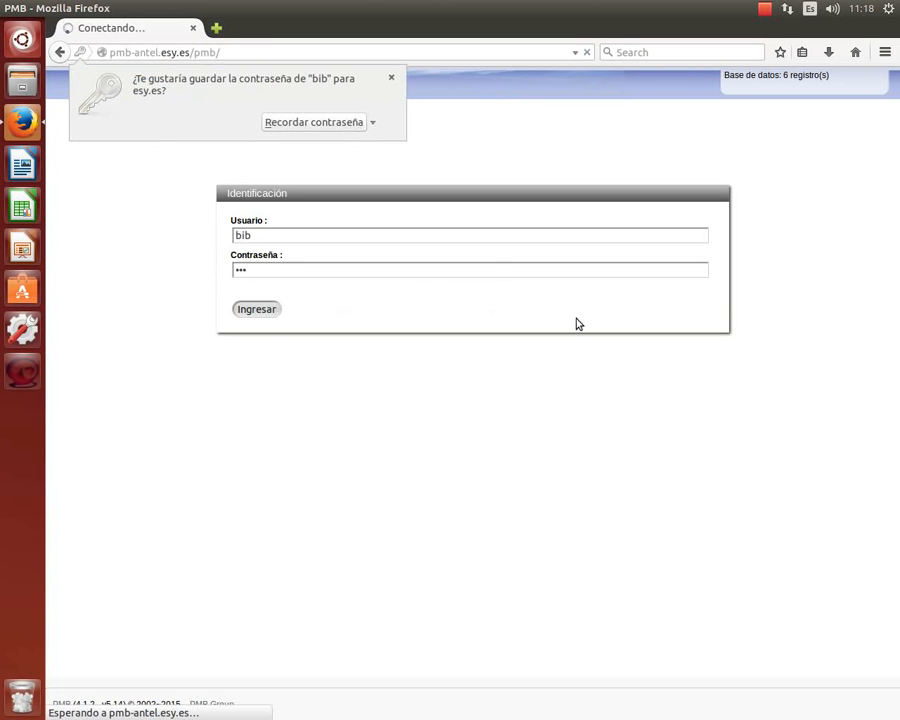
{"action": "left_click", "coordinate": [391, 79]}
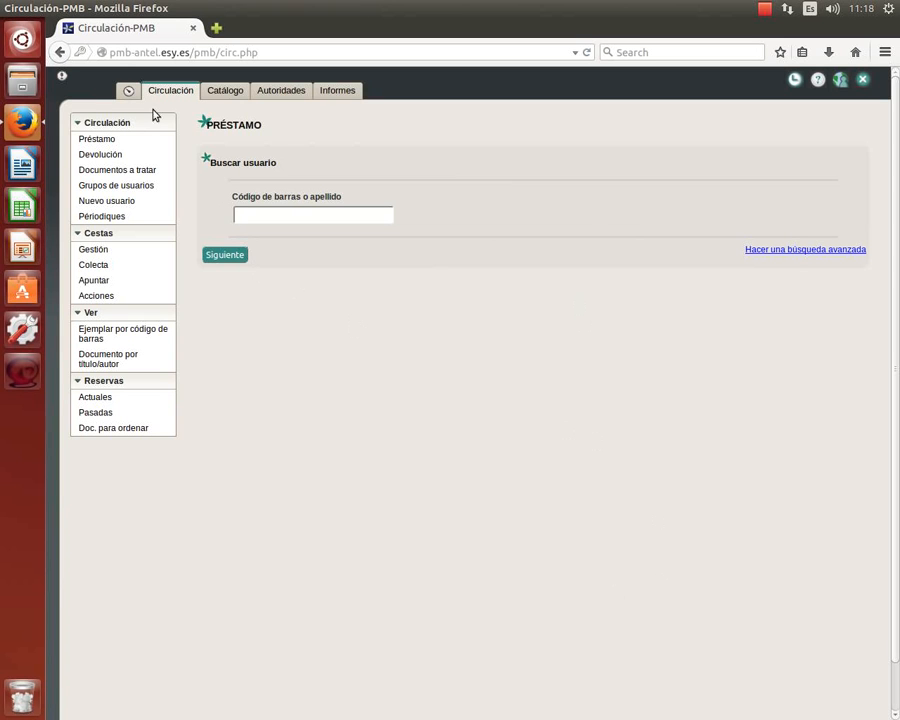
In the Catálogo section, start a new bibliographic record via Documentos › Nuevo registro.
{"action": "left_click", "coordinate": [211, 95]}
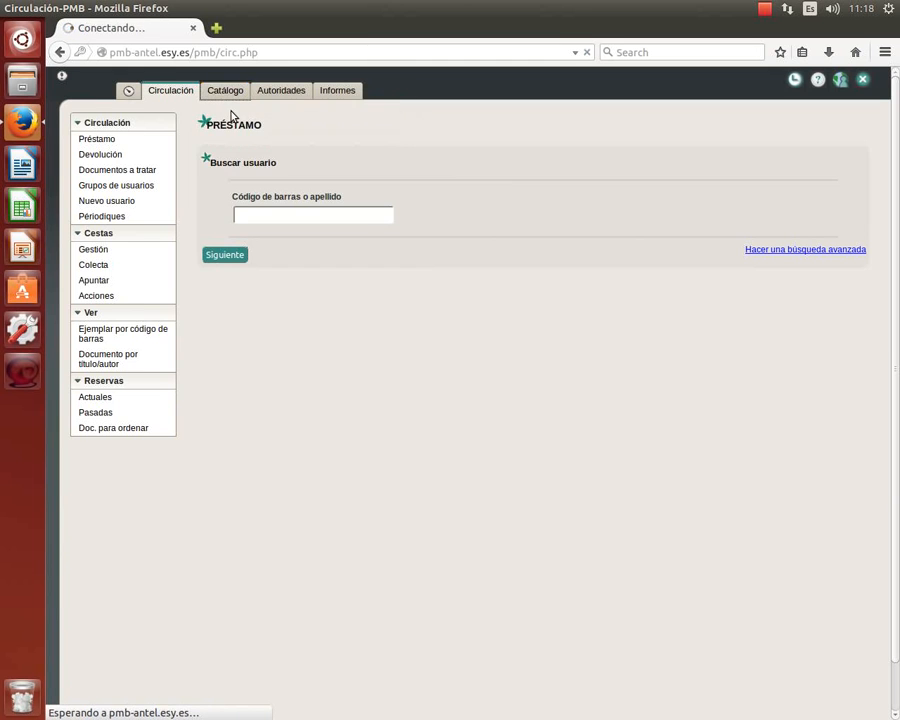
{"action": "left_click", "coordinate": [281, 90]}
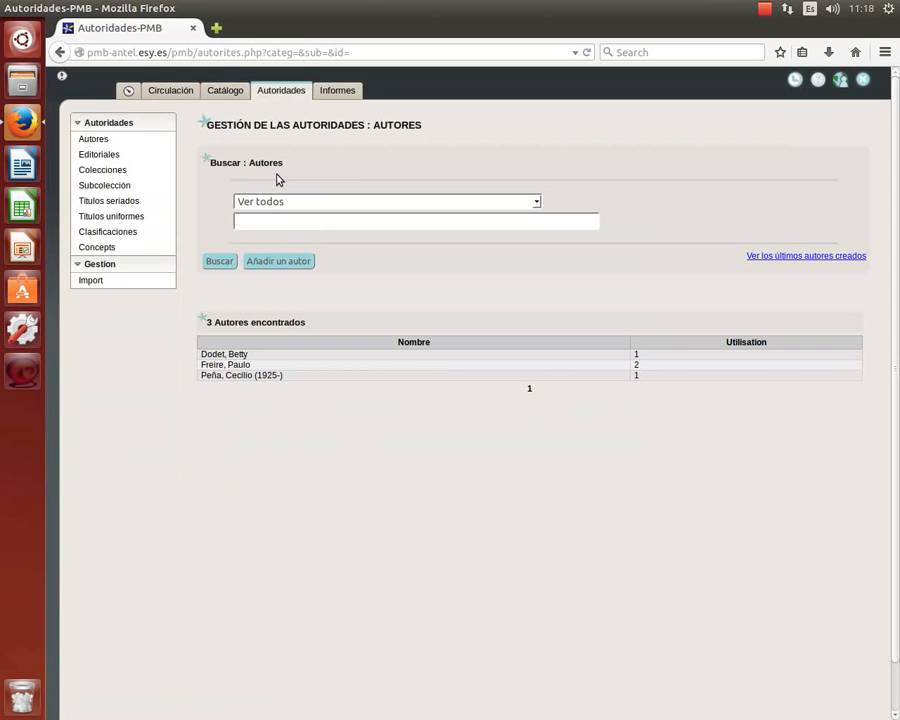
{"action": "left_click", "coordinate": [223, 92]}
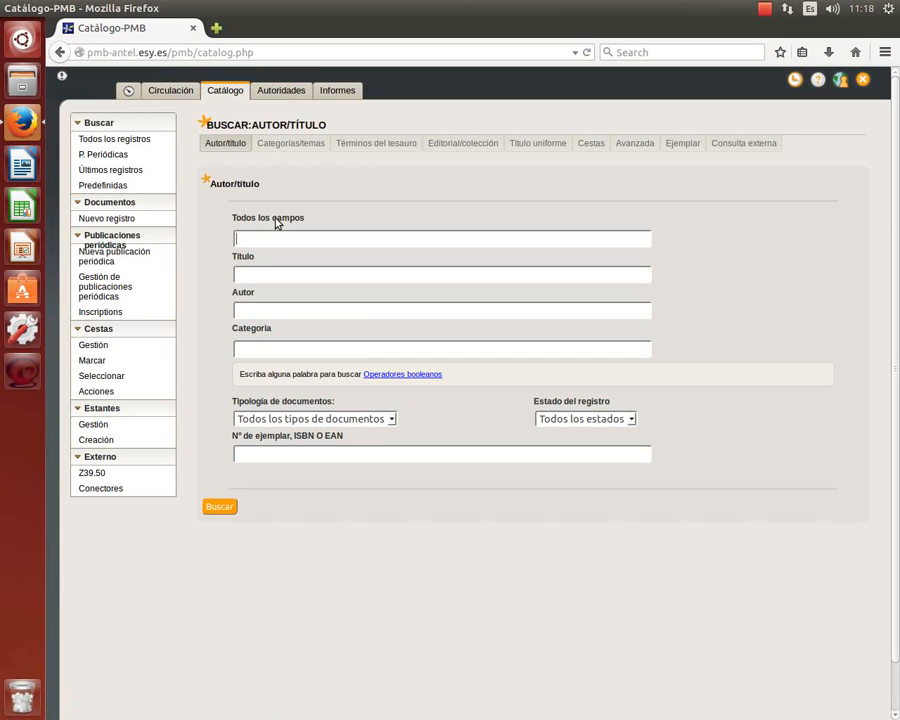
{"action": "left_click", "coordinate": [93, 220]}
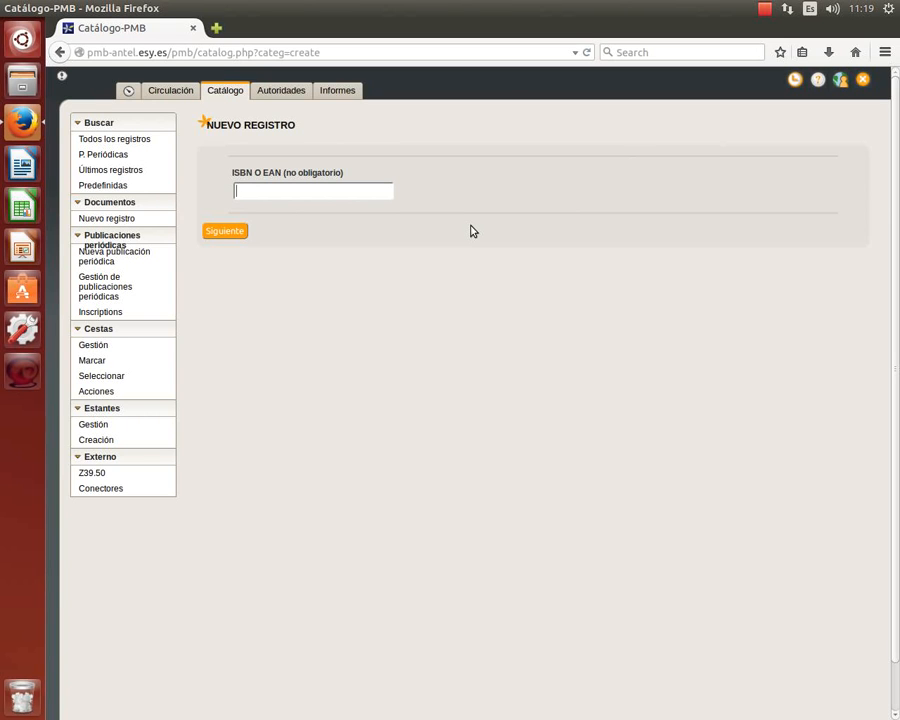
{"action": "left_click", "coordinate": [216, 29]}
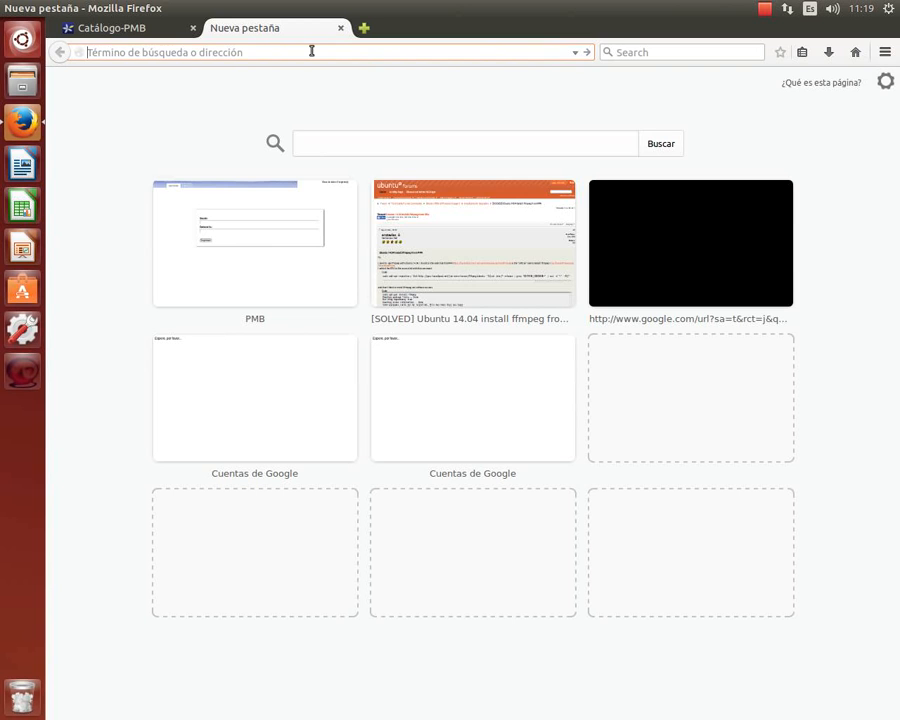
{"action": "type", "text": "www.bibna.gub.uy"}
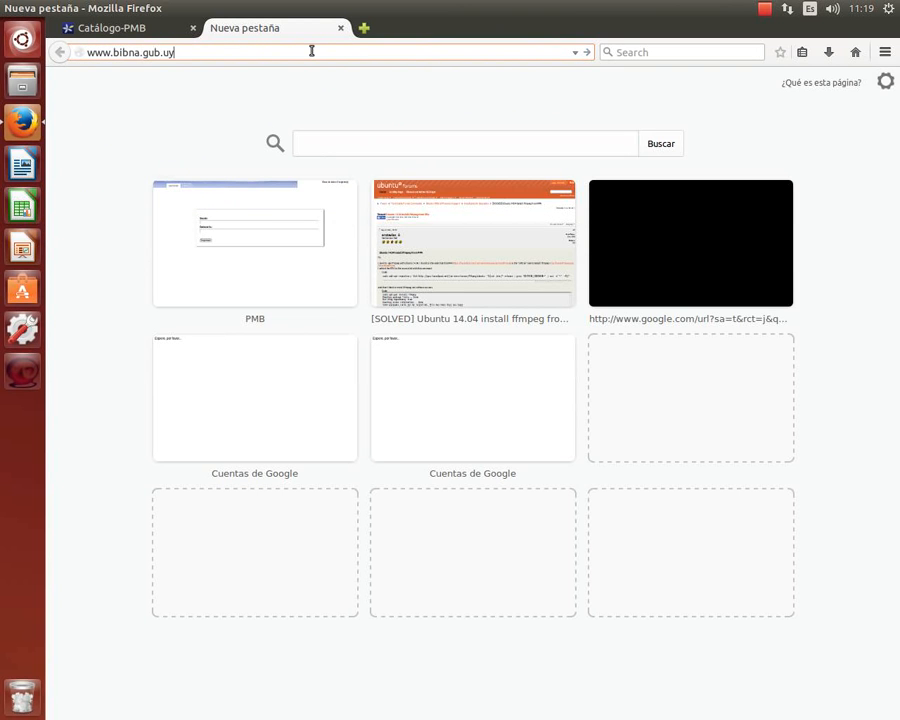
{"action": "key", "text": "Return"}
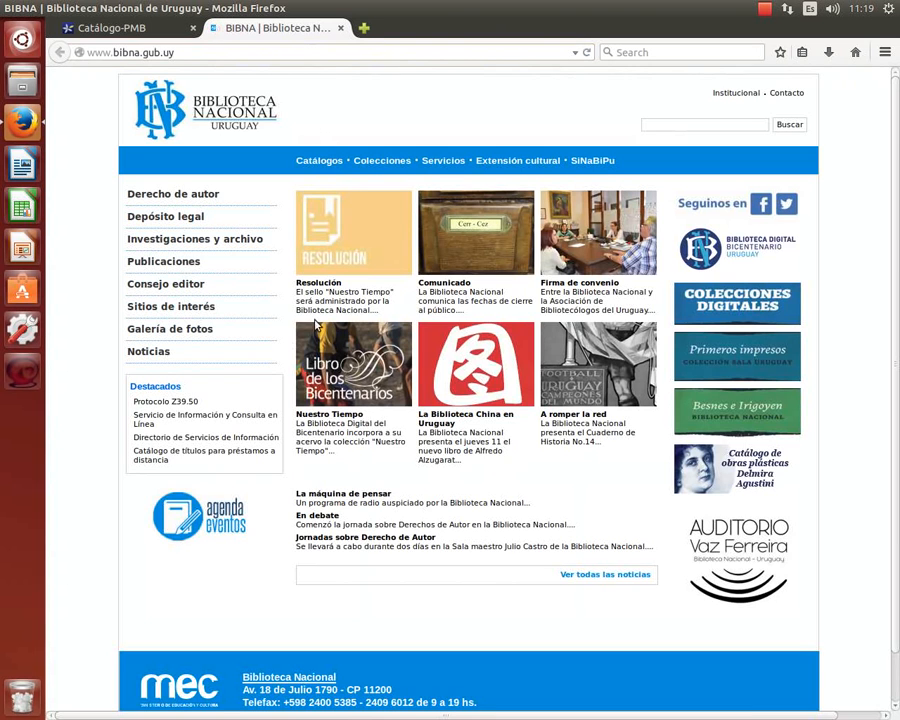
{"action": "left_click", "coordinate": [312, 163]}
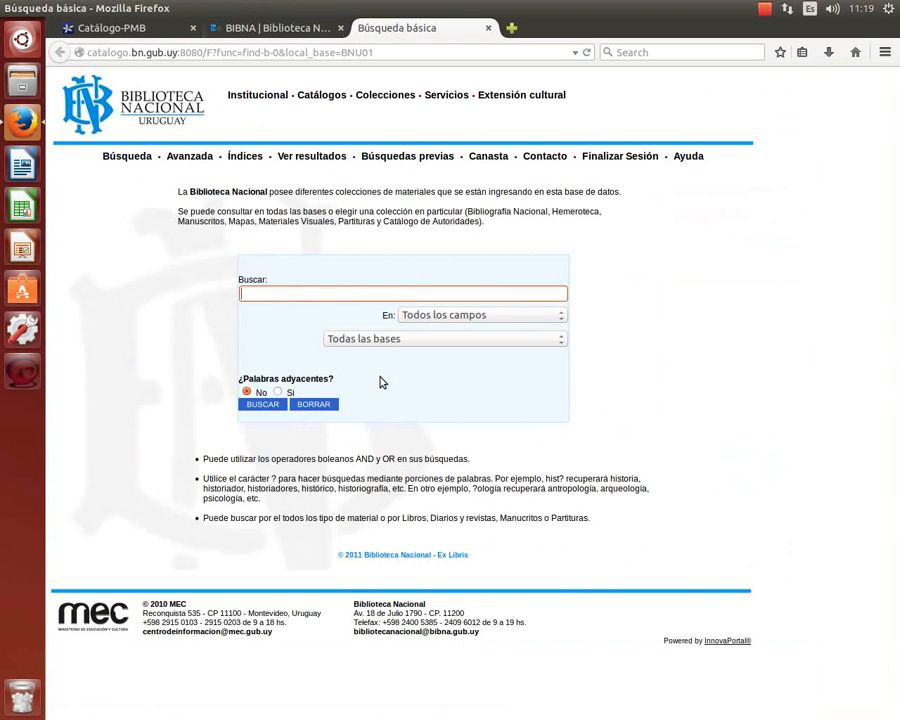
{"action": "type", "text": "bernabé bernabé tomás de matos"}
{"action": "key", "text": "Return"}
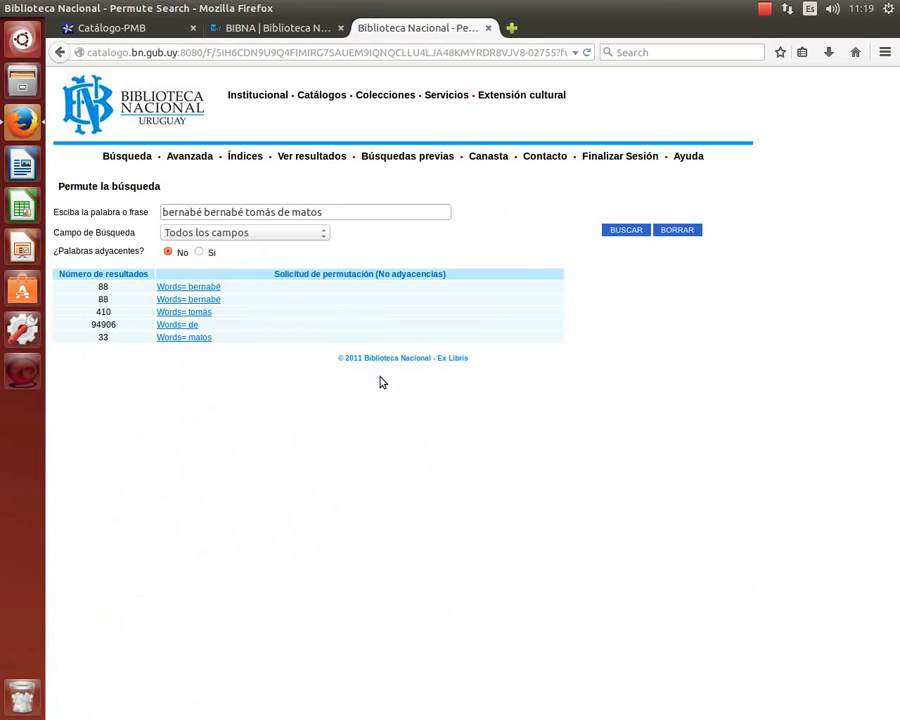
{"action": "left_click", "coordinate": [255, 212]}
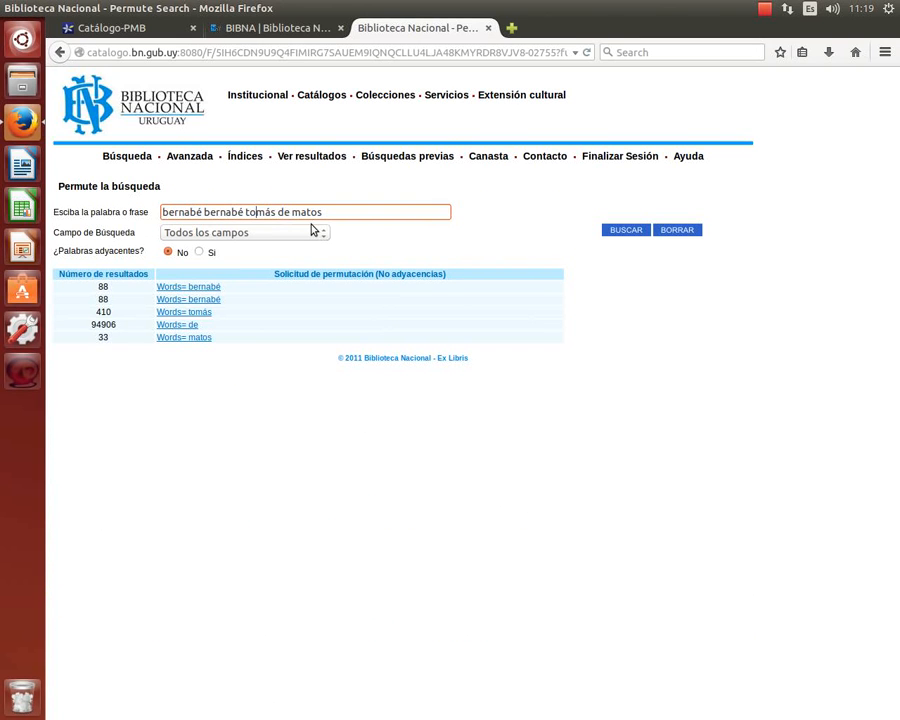
{"action": "key", "text": "Left"}
{"action": "key", "text": "Left"}
{"action": "key", "text": "Left"}
{"action": "key", "text": "shift+Left"}
{"action": "key", "text": "shift+Left"}
{"action": "key", "text": "shift+Left"}
{"action": "key", "text": "shift+Left"}
{"action": "key", "text": "shift+Left"}
{"action": "key", "text": "shift+Left"}
{"action": "key", "text": "shift+Left"}
{"action": "key", "text": "shift+Left"}
{"action": "key", "text": "shift+Left"}
{"action": "key", "text": "shift+Right"}
{"action": "key", "text": "shift+Right"}
{"action": "key", "text": "BackSpace"}
{"action": "key", "text": "Return"}
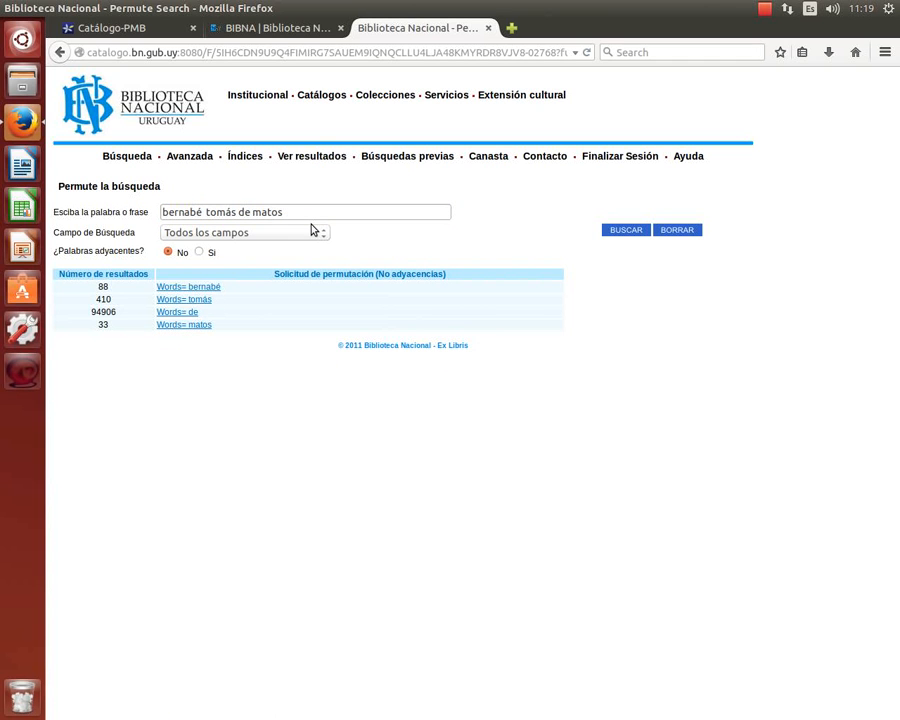
{"action": "left_click", "coordinate": [279, 213]}
{"action": "type", "text": "t"}
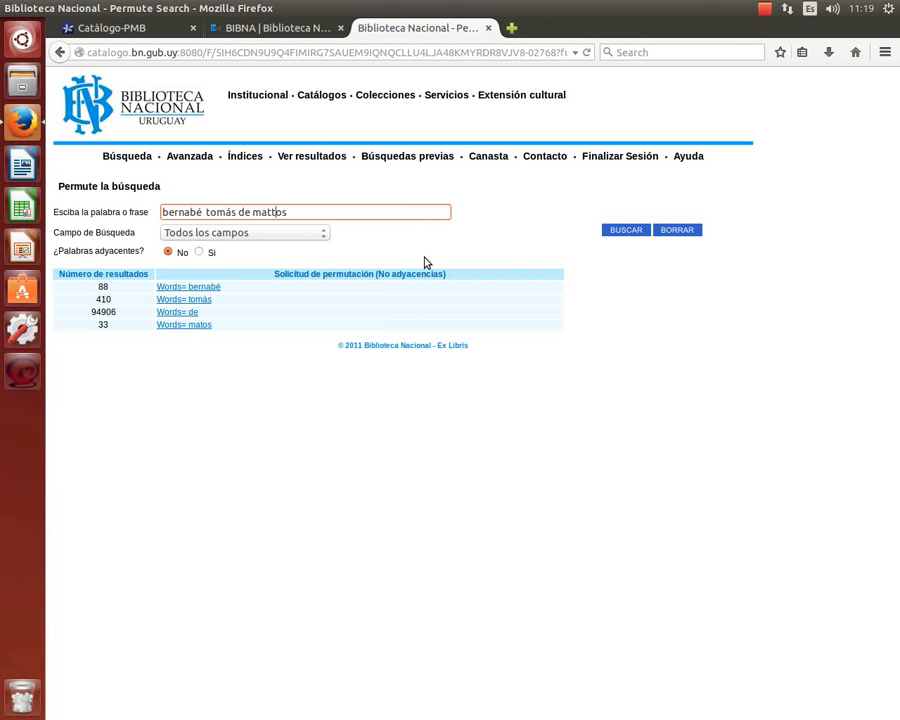
{"action": "key", "text": "Return"}
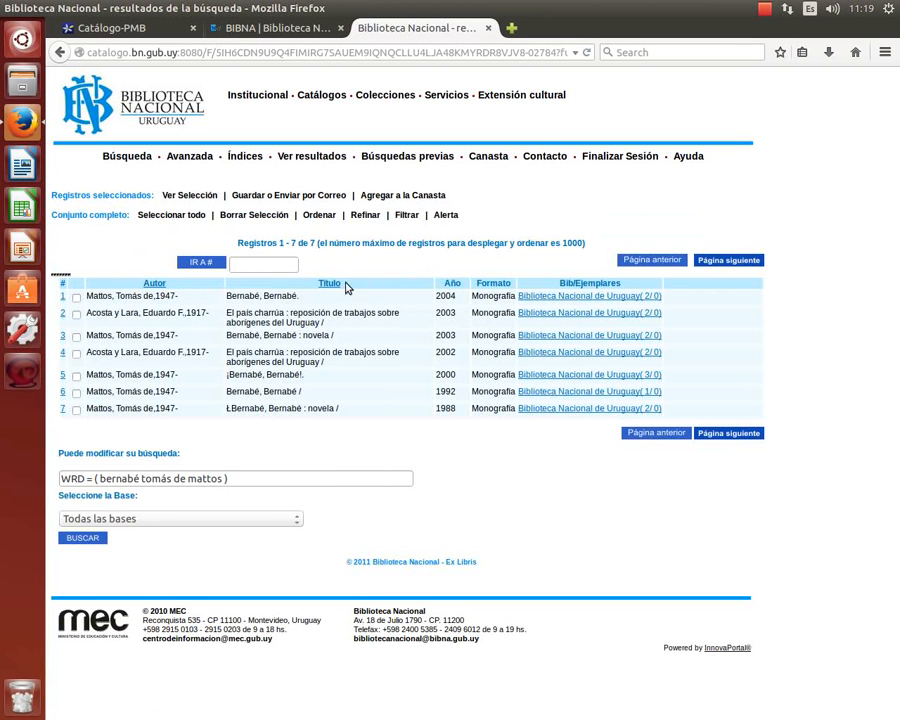
Open the 2004 Santillana record of 'Bernabé, Bernabé' and review its MARC fields.
{"action": "left_click", "coordinate": [63, 297]}
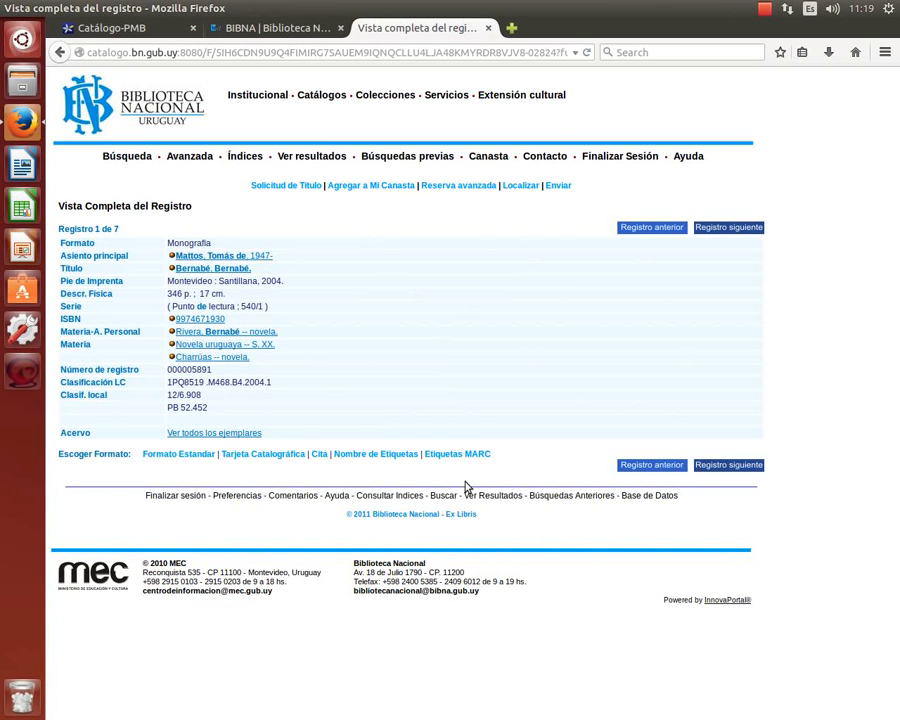
{"action": "left_click", "coordinate": [468, 454]}
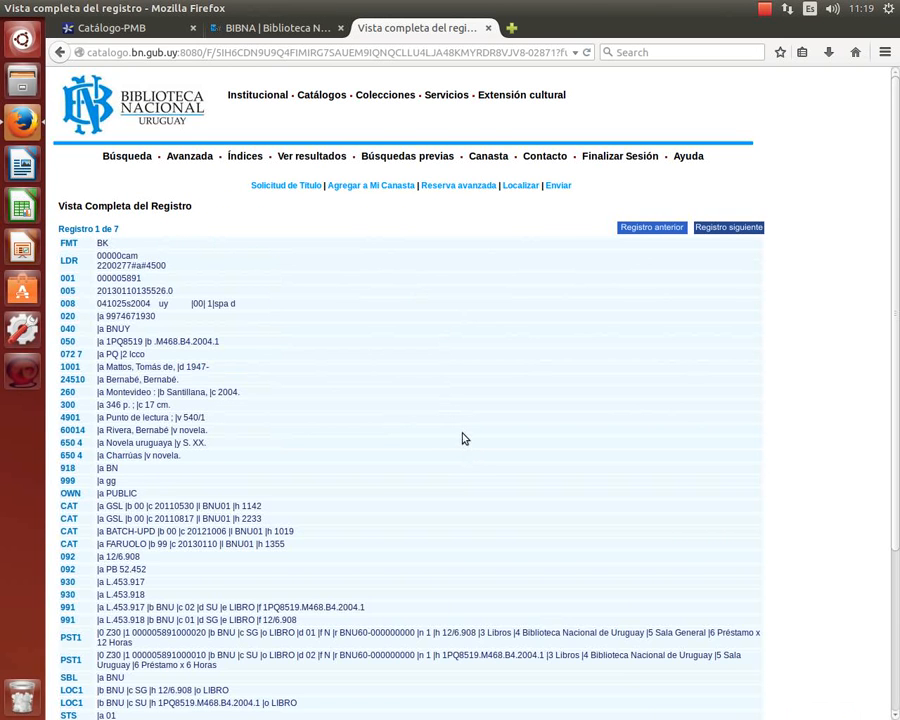
{"action": "left_click", "coordinate": [61, 52]}
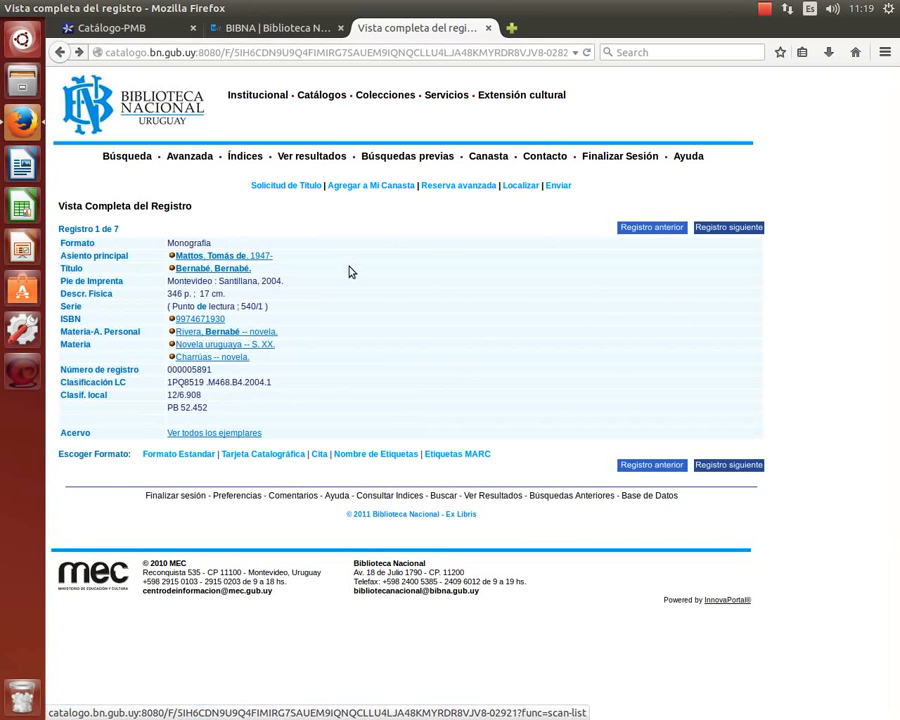
{"action": "key", "text": "ctrl+plus"}
{"action": "key", "text": "ctrl+plus"}
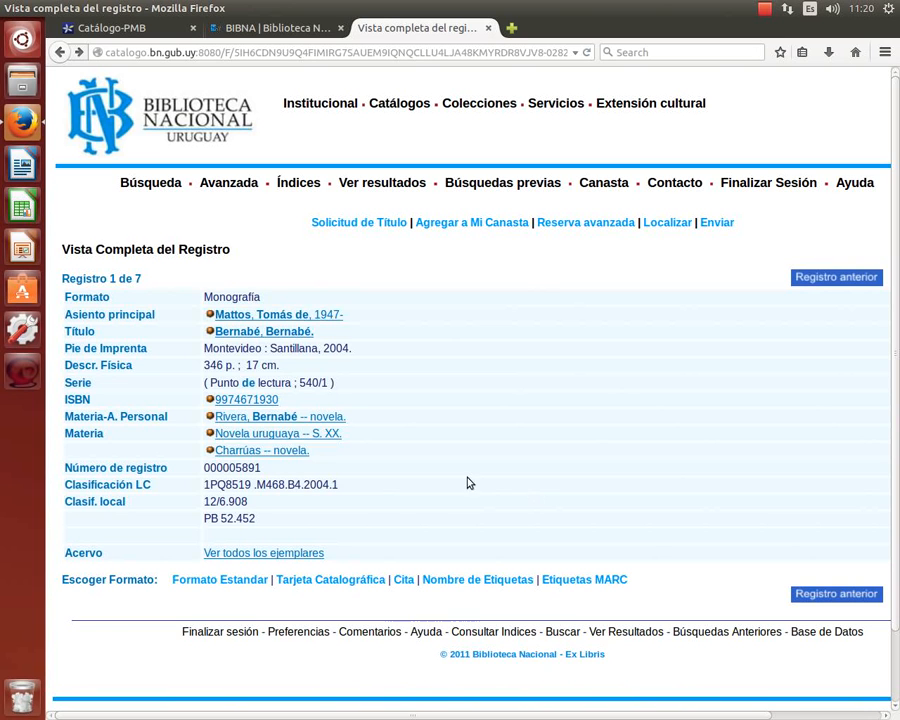
{"action": "left_click", "coordinate": [154, 28]}
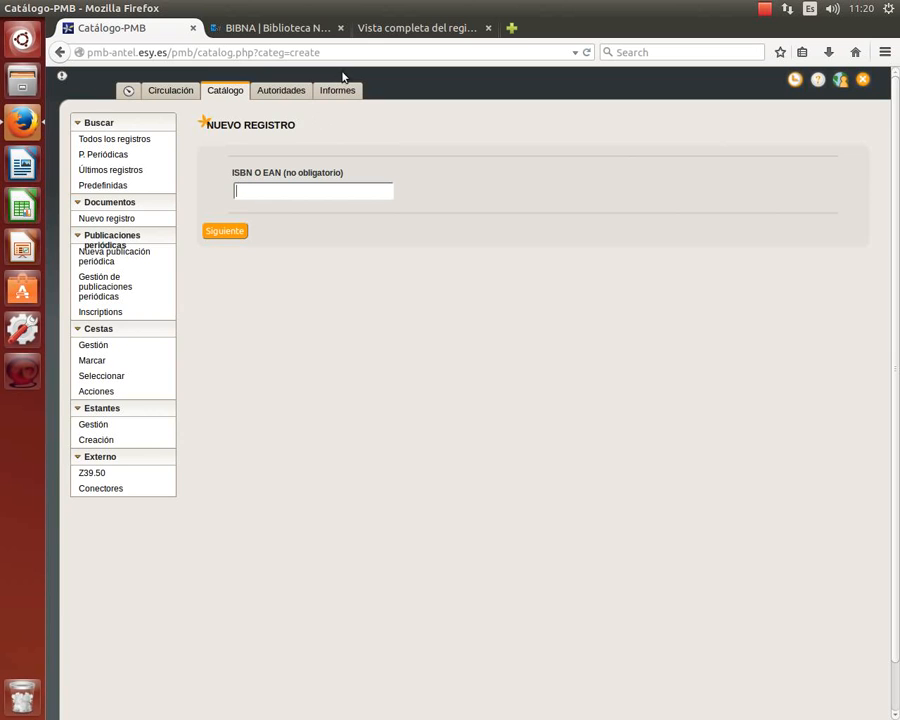
{"action": "left_click", "coordinate": [280, 29]}
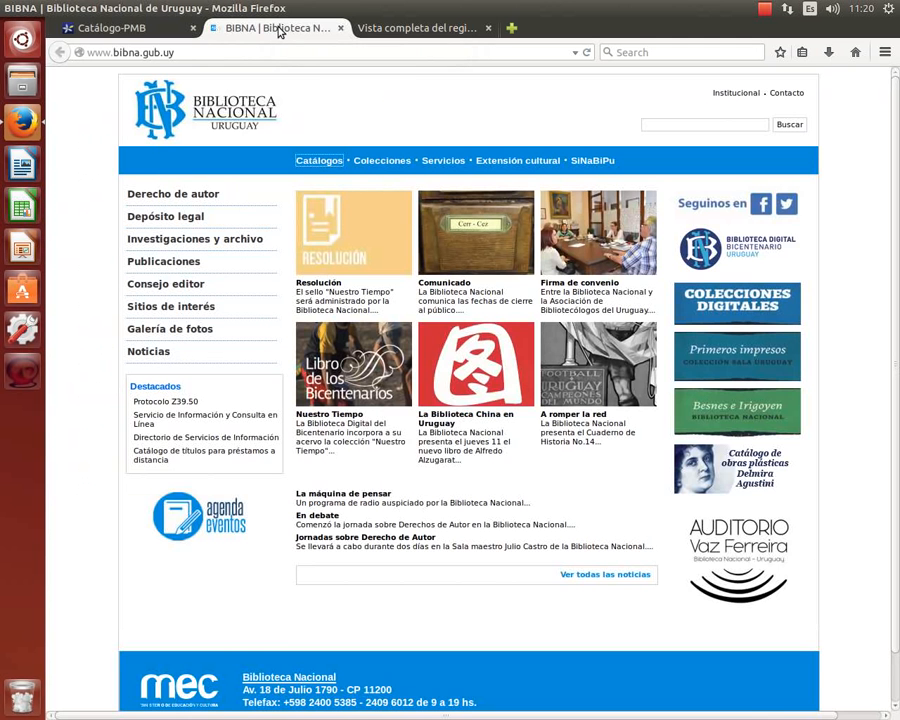
{"action": "left_click", "coordinate": [406, 30]}
{"action": "left_click_drag", "start_coordinate": [282, 400], "coordinate": [215, 403]}
{"action": "key", "text": "ctrl+c"}
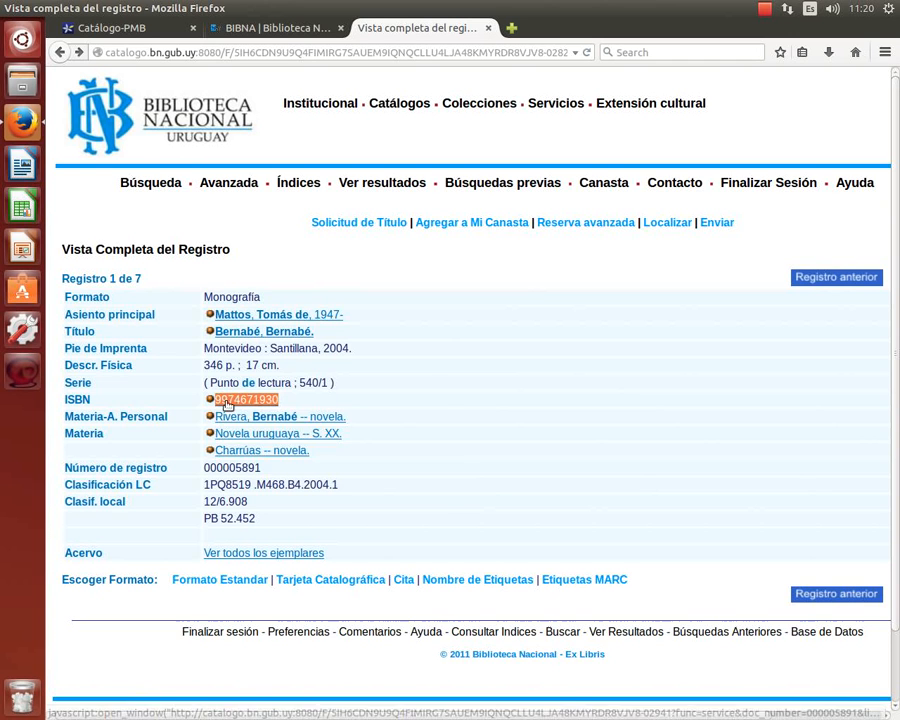
{"action": "right_click", "coordinate": [228, 400]}
{"action": "left_click", "coordinate": [238, 445]}
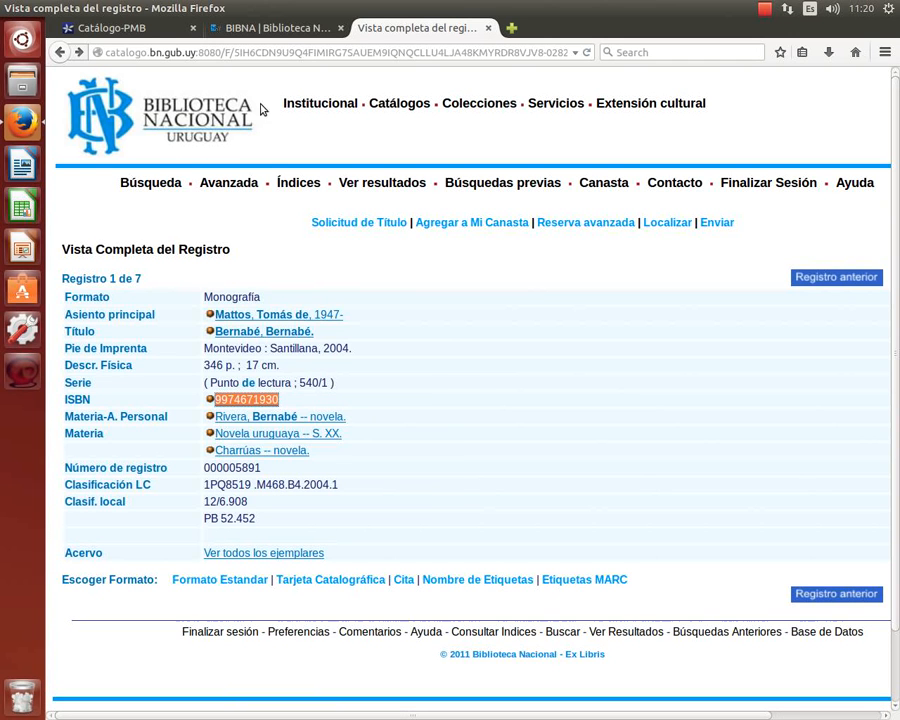
{"action": "left_click", "coordinate": [135, 30]}
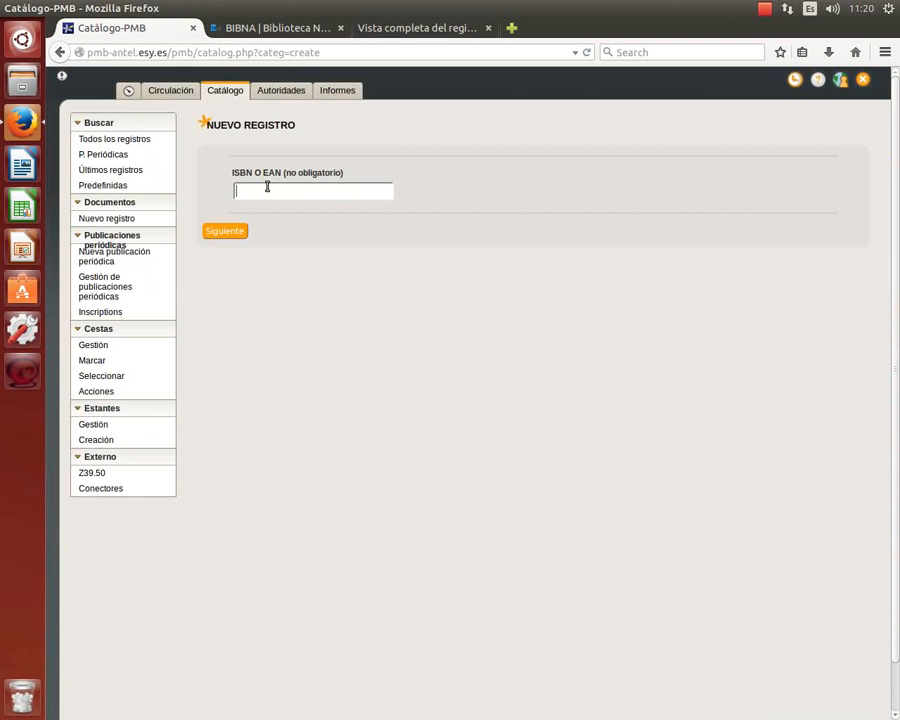
{"action": "right_click", "coordinate": [265, 189]}
{"action": "left_click", "coordinate": [286, 250]}
{"action": "key", "text": "Left"}
{"action": "key", "text": "Left"}
{"action": "key", "text": "Left"}
{"action": "key", "text": "Left"}
{"action": "key", "text": "Left"}
Continue to the full record form and expand the Responsabilidad, Editorial and ISBN sections.
{"action": "left_click", "coordinate": [231, 233]}
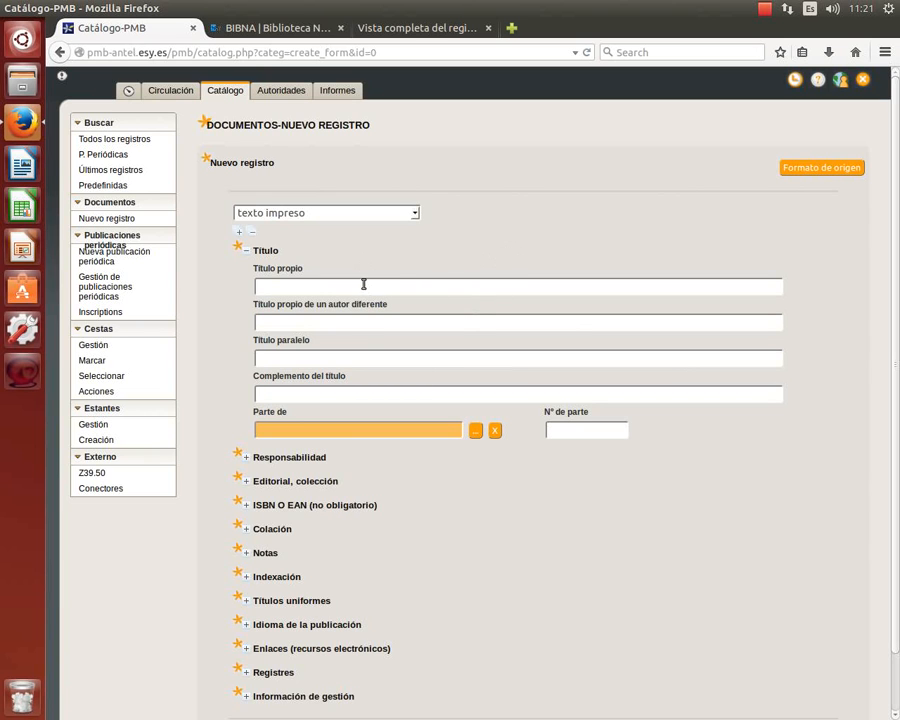
{"action": "scroll", "coordinate": [404, 343], "scroll_direction": "down", "scroll_amount": 1}
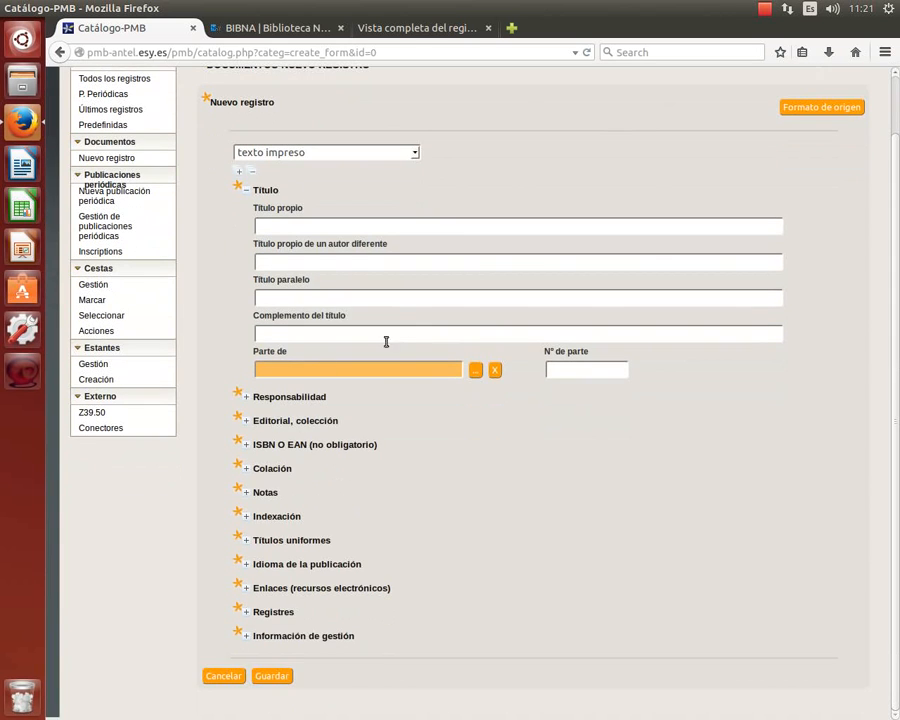
{"action": "left_click", "coordinate": [245, 397]}
{"action": "scroll", "coordinate": [528, 295], "scroll_direction": "down", "scroll_amount": 1}
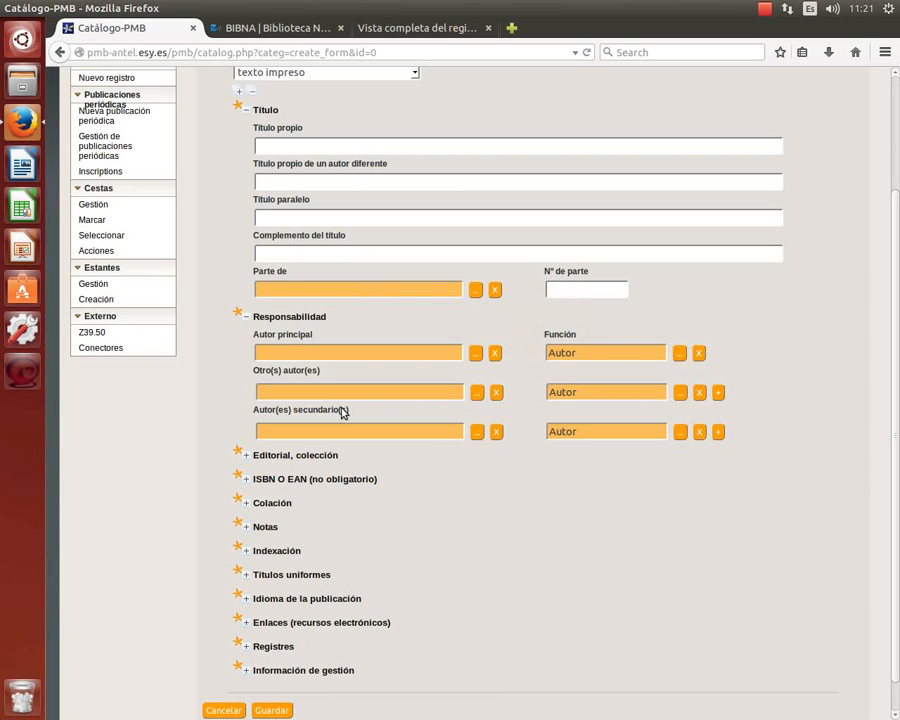
{"action": "left_click", "coordinate": [245, 456]}
{"action": "scroll", "coordinate": [597, 346], "scroll_direction": "down", "scroll_amount": 3}
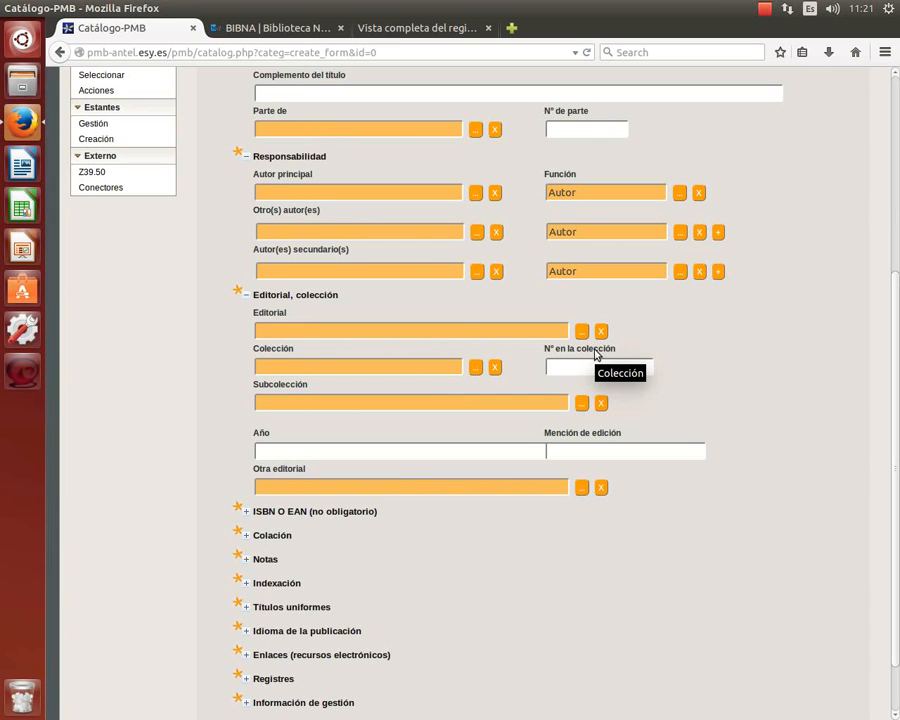
{"action": "scroll", "coordinate": [597, 355], "scroll_direction": "down", "scroll_amount": 1}
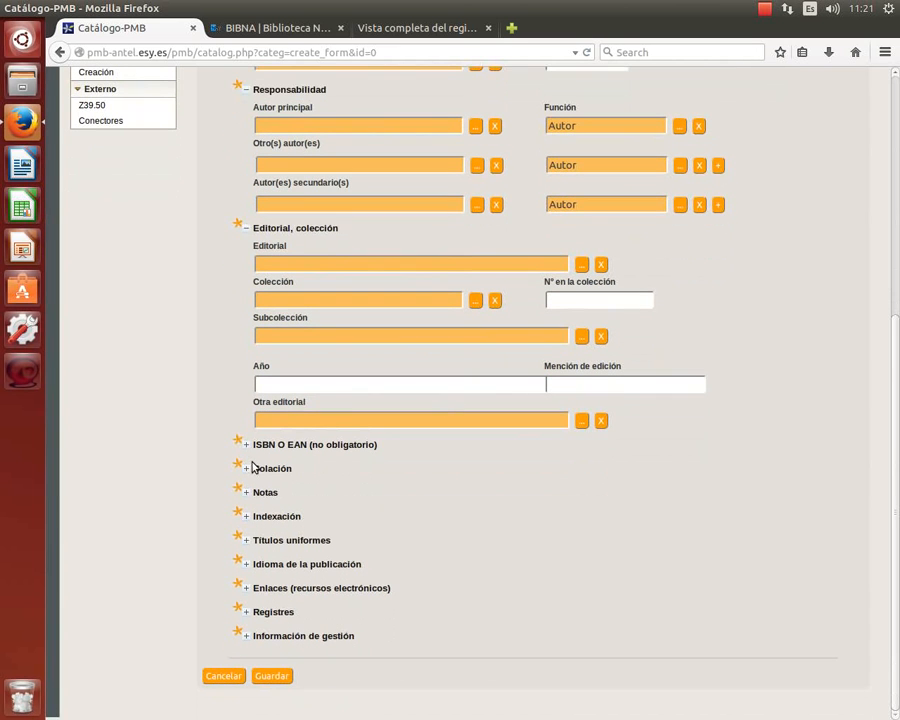
{"action": "left_click", "coordinate": [248, 448]}
{"action": "scroll", "coordinate": [622, 400], "scroll_direction": "down", "scroll_amount": 1}
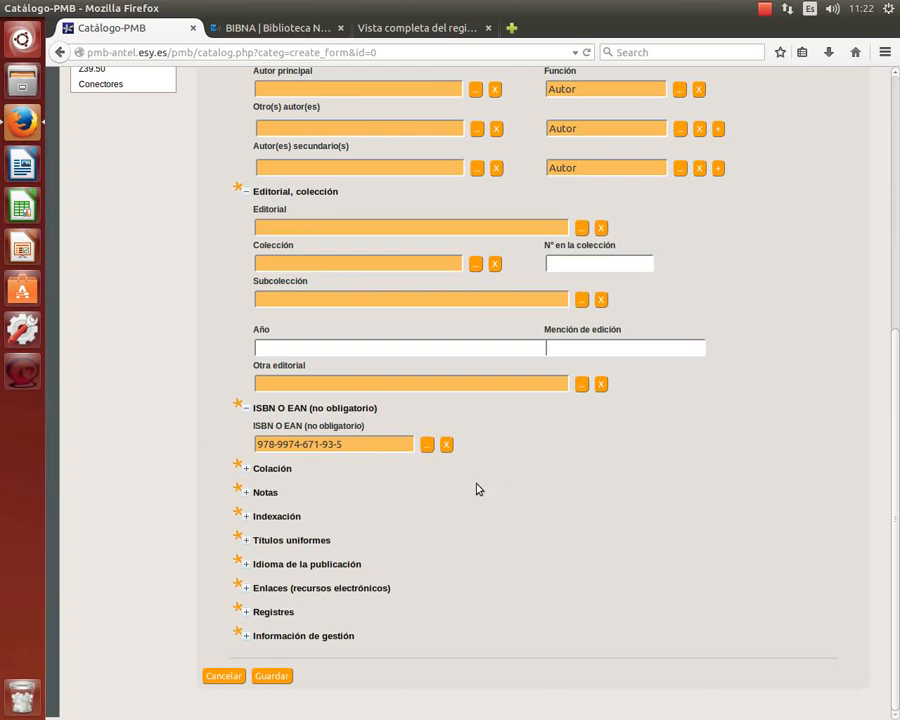
Expand the Colación, Notas, Indexación, Idioma and Enlaces sections, then return to the top.
{"action": "left_click", "coordinate": [245, 472]}
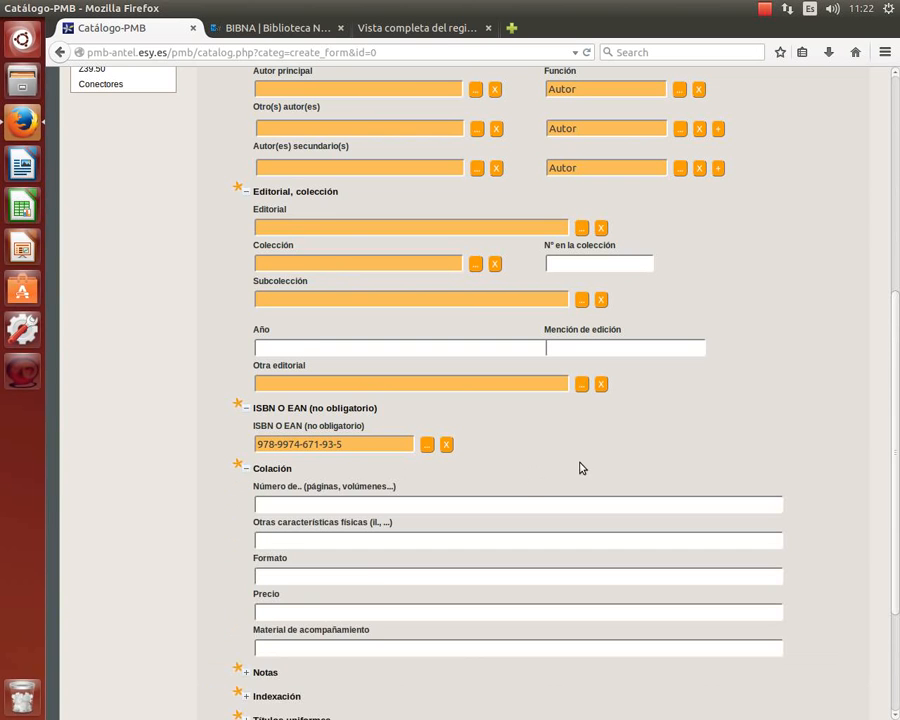
{"action": "scroll", "coordinate": [578, 466], "scroll_direction": "down", "scroll_amount": 2}
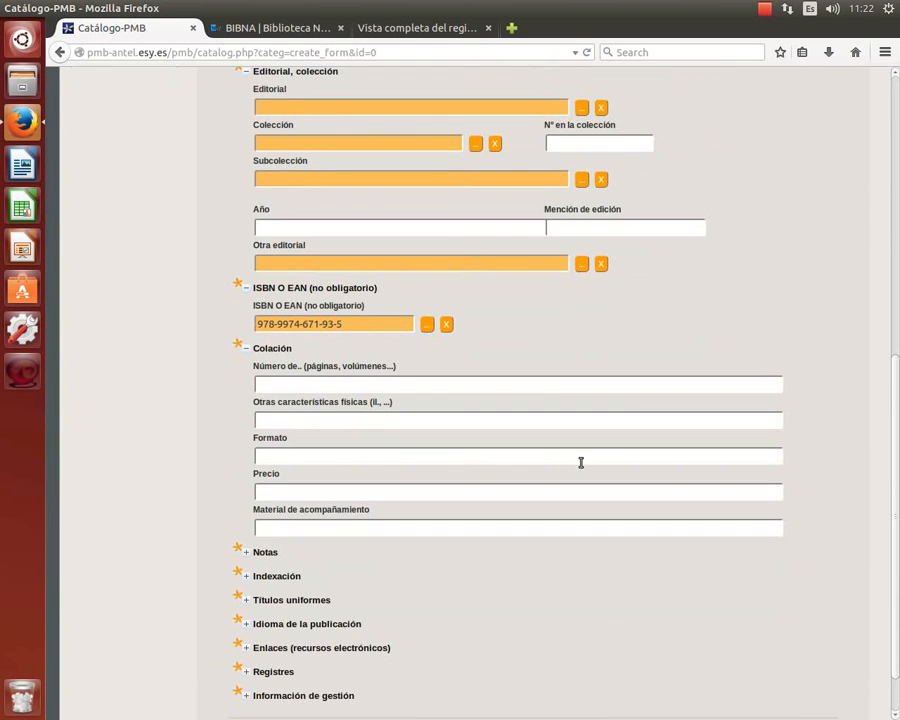
{"action": "scroll", "coordinate": [581, 462], "scroll_direction": "down", "scroll_amount": 1}
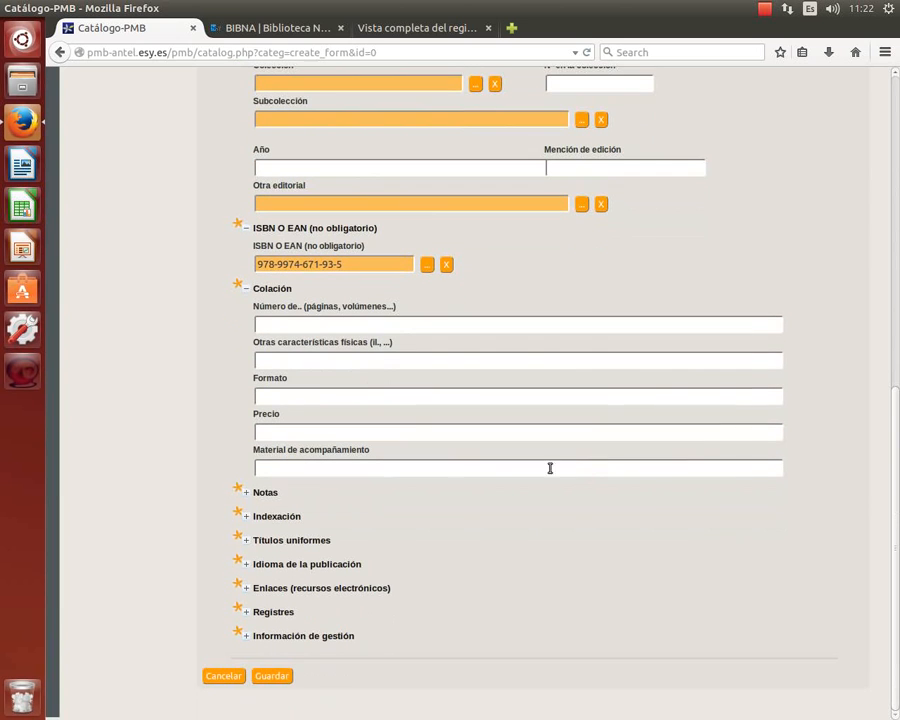
{"action": "left_click", "coordinate": [248, 497]}
{"action": "scroll", "coordinate": [536, 494], "scroll_direction": "down", "scroll_amount": 4}
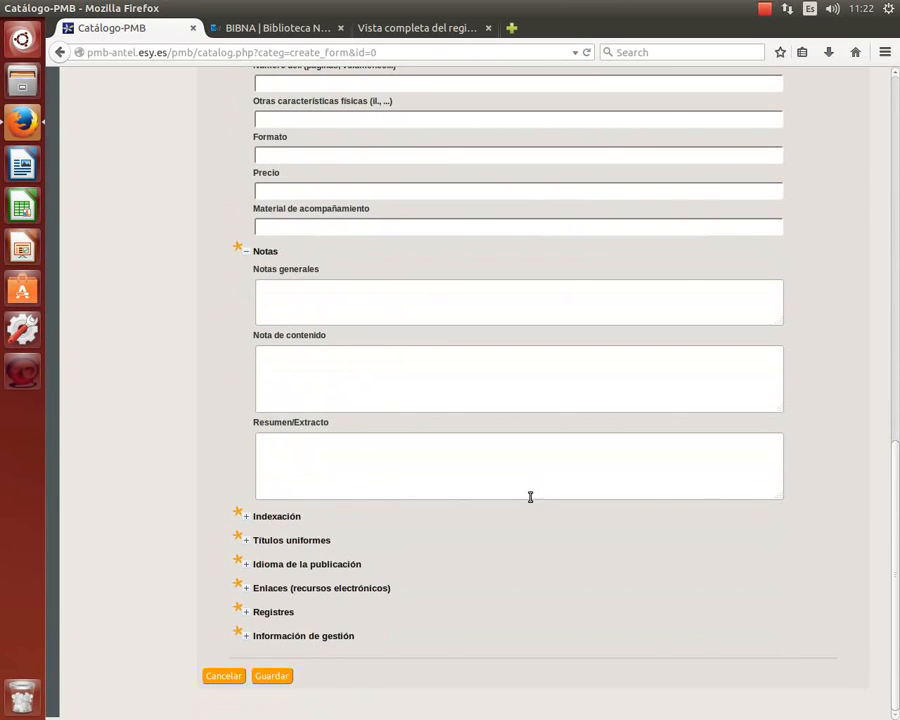
{"action": "left_click", "coordinate": [247, 517]}
{"action": "scroll", "coordinate": [580, 522], "scroll_direction": "down", "scroll_amount": 3}
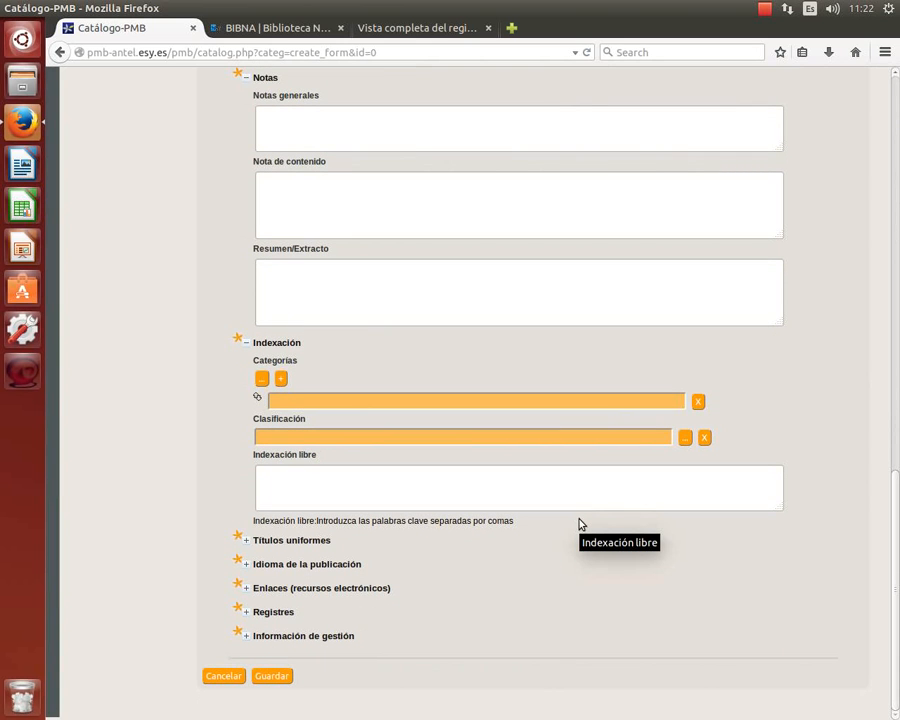
{"action": "left_click", "coordinate": [246, 565]}
{"action": "scroll", "coordinate": [566, 562], "scroll_direction": "down", "scroll_amount": 2}
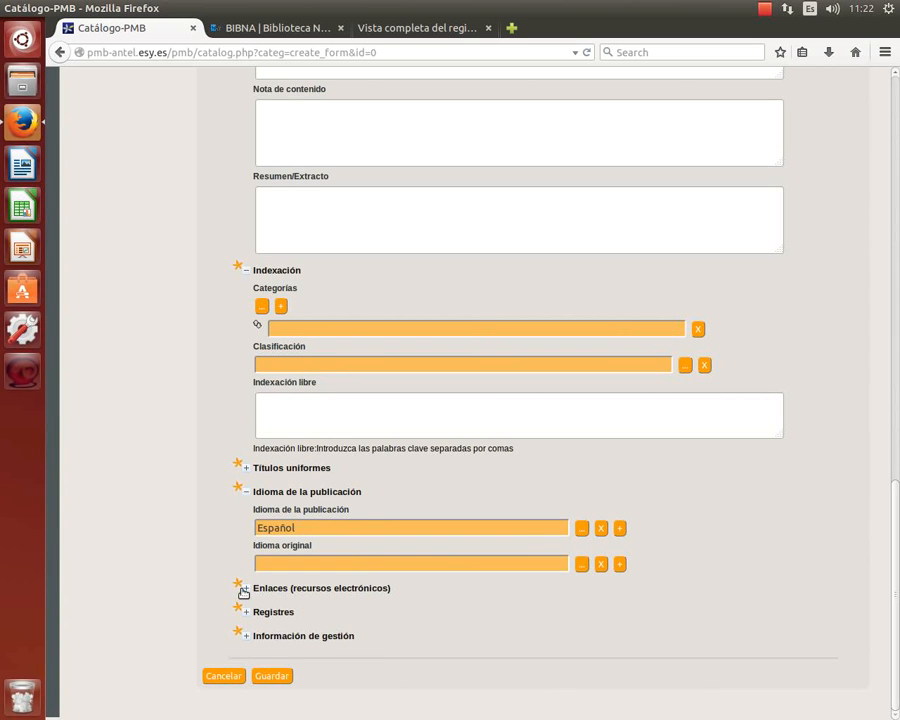
{"action": "left_click", "coordinate": [244, 589]}
{"action": "scroll", "coordinate": [524, 538], "scroll_direction": "down", "scroll_amount": 2}
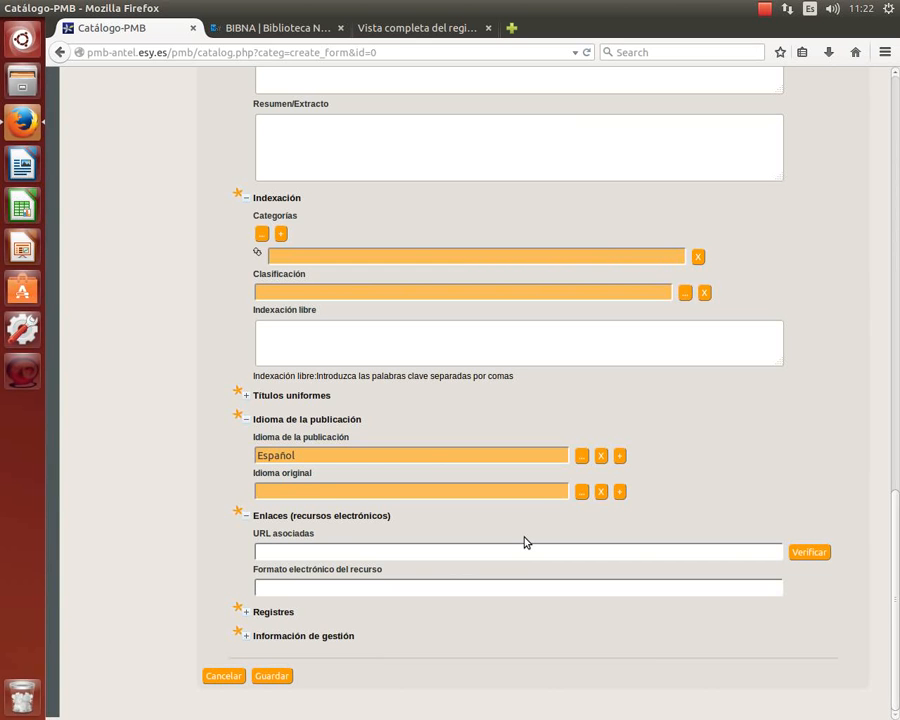
{"action": "scroll", "coordinate": [524, 542], "scroll_direction": "up", "scroll_amount": 10}
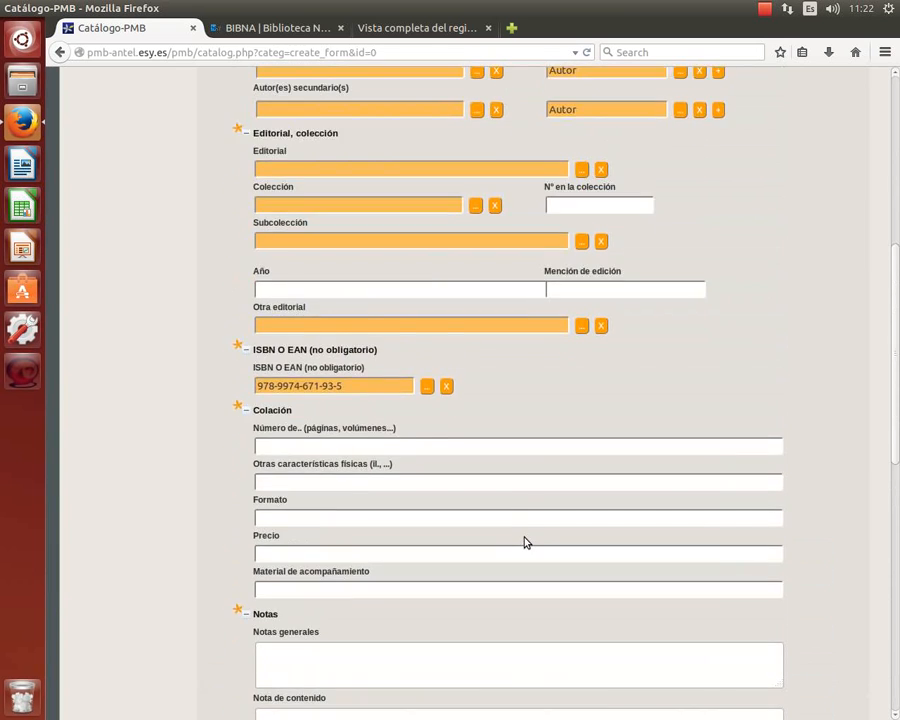
{"action": "scroll", "coordinate": [524, 542], "scroll_direction": "up", "scroll_amount": 8}
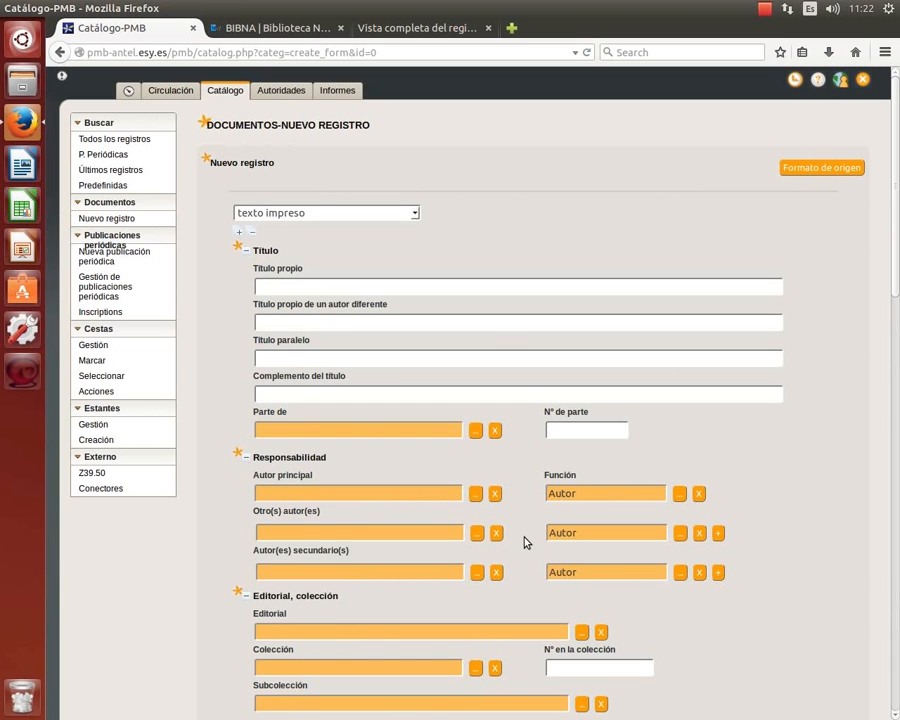
{"action": "left_click", "coordinate": [412, 213]}
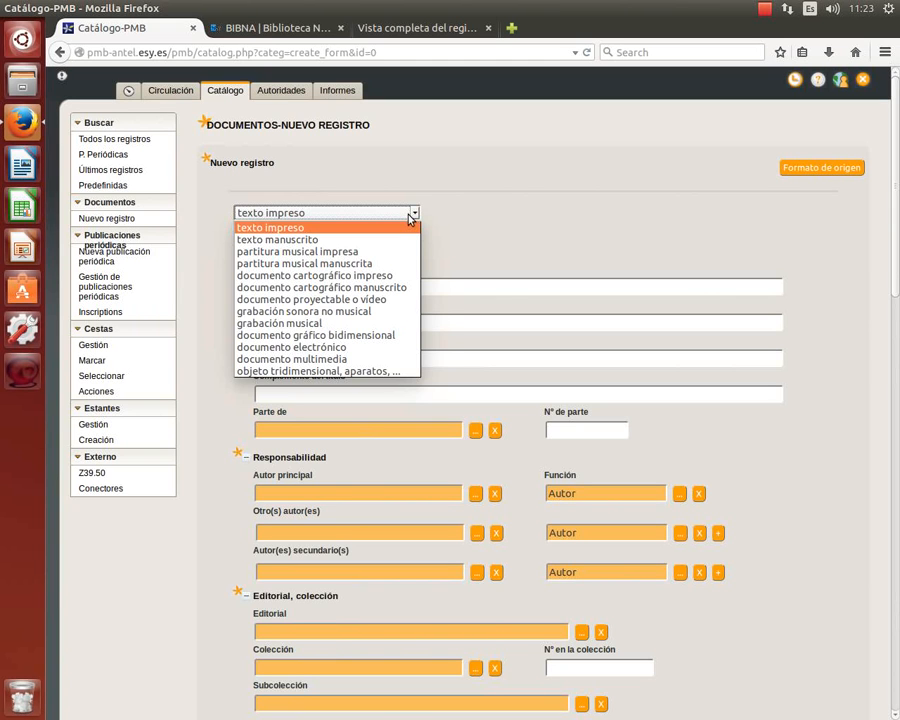
{"action": "left_click", "coordinate": [410, 216]}
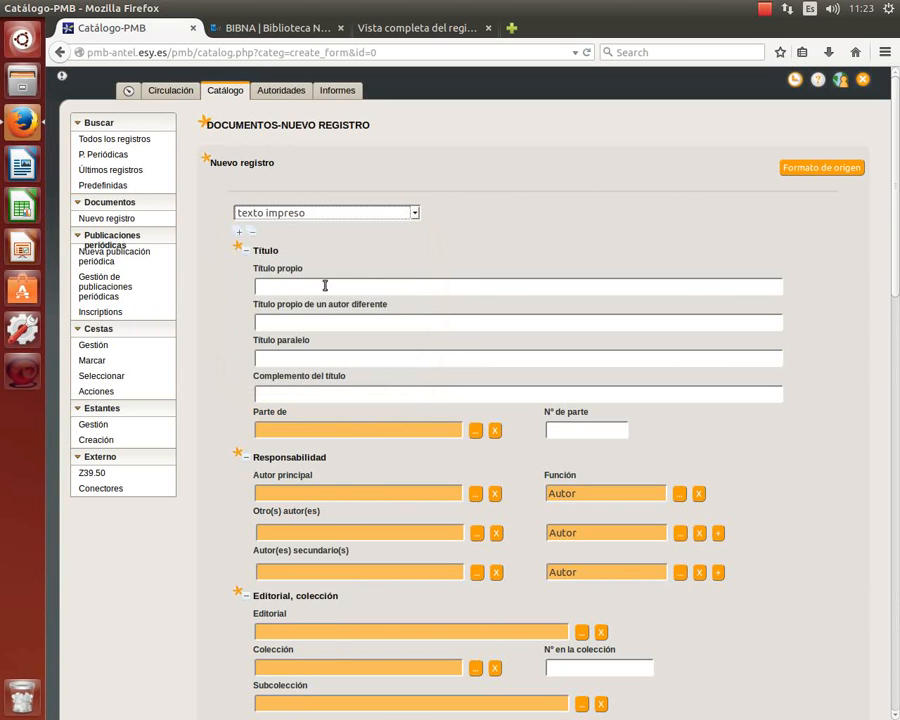
Close the Biblioteca Nacional home page tab and enter 'Bernabé, bernabé' as the Título propio.
{"action": "left_click", "coordinate": [253, 35]}
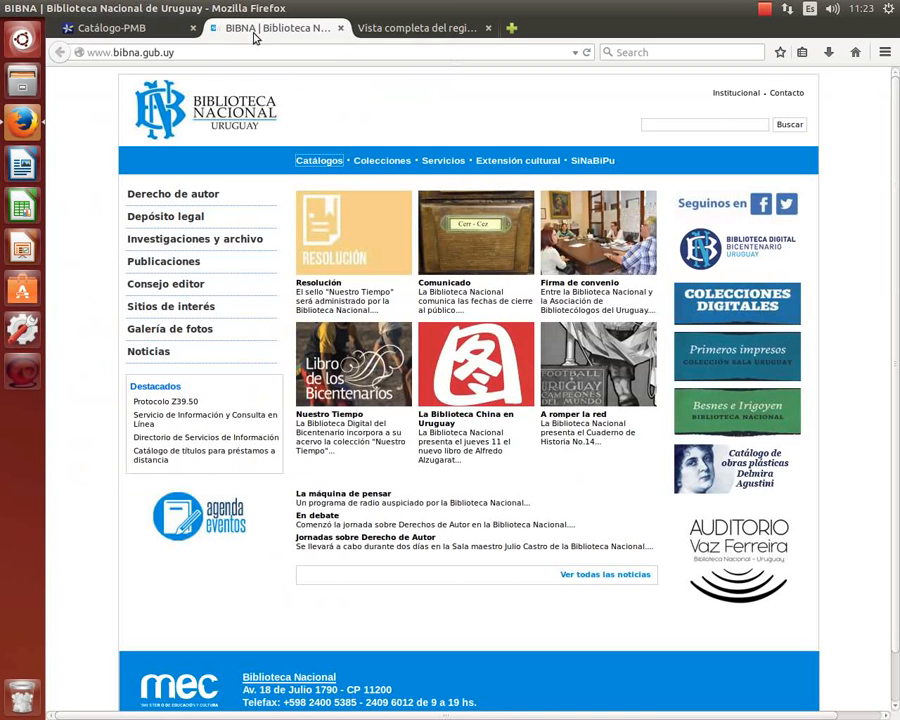
{"action": "left_click", "coordinate": [340, 29]}
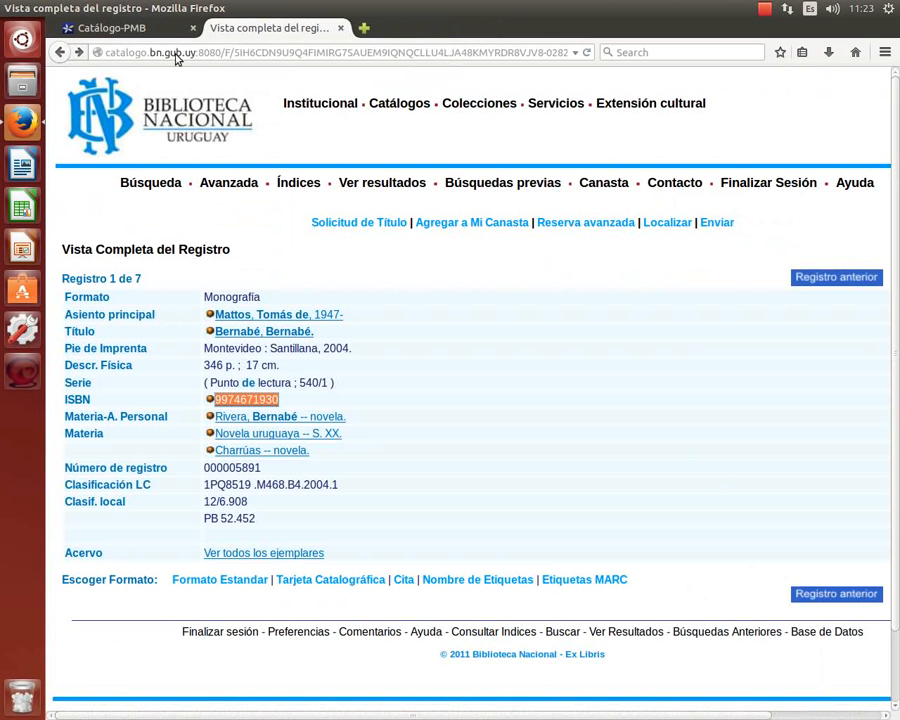
{"action": "left_click", "coordinate": [120, 28]}
{"action": "type", "text": "Bernabé, bernabé"}
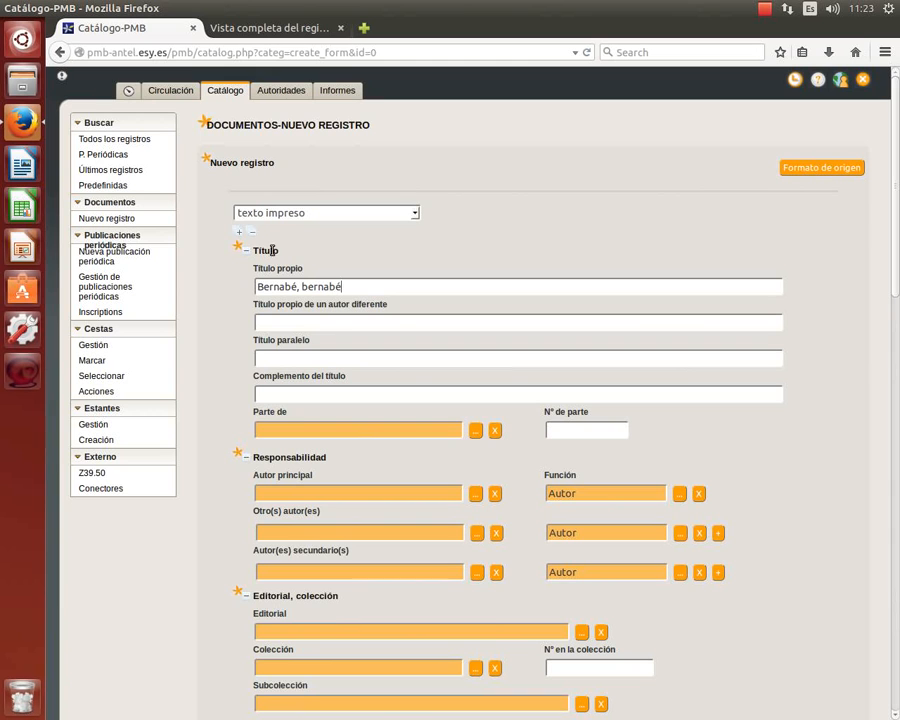
{"action": "left_click", "coordinate": [331, 321]}
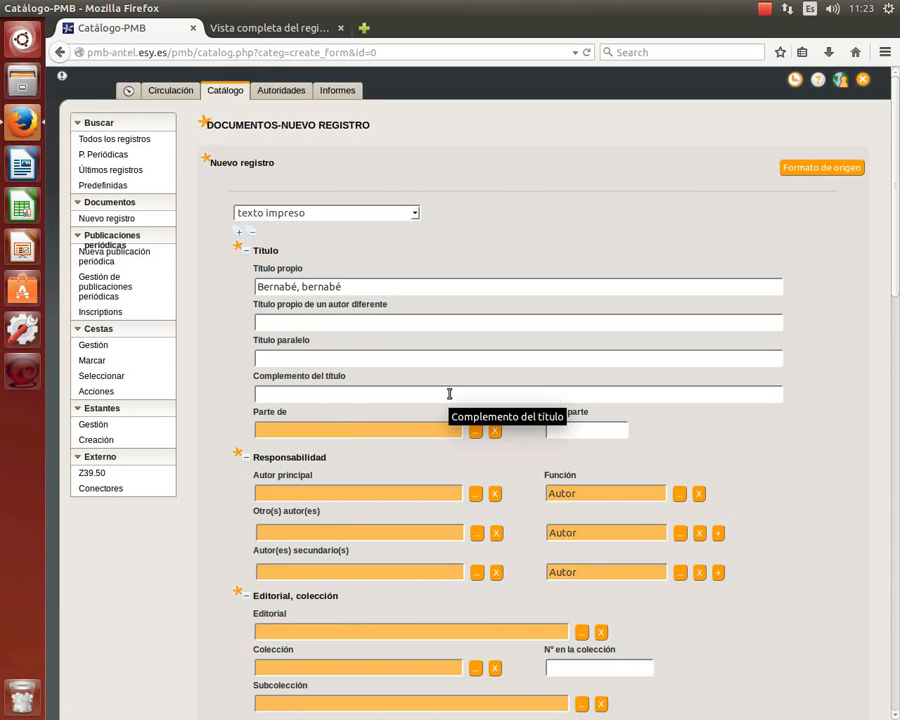
{"action": "scroll", "coordinate": [449, 394], "scroll_direction": "down", "scroll_amount": 2}
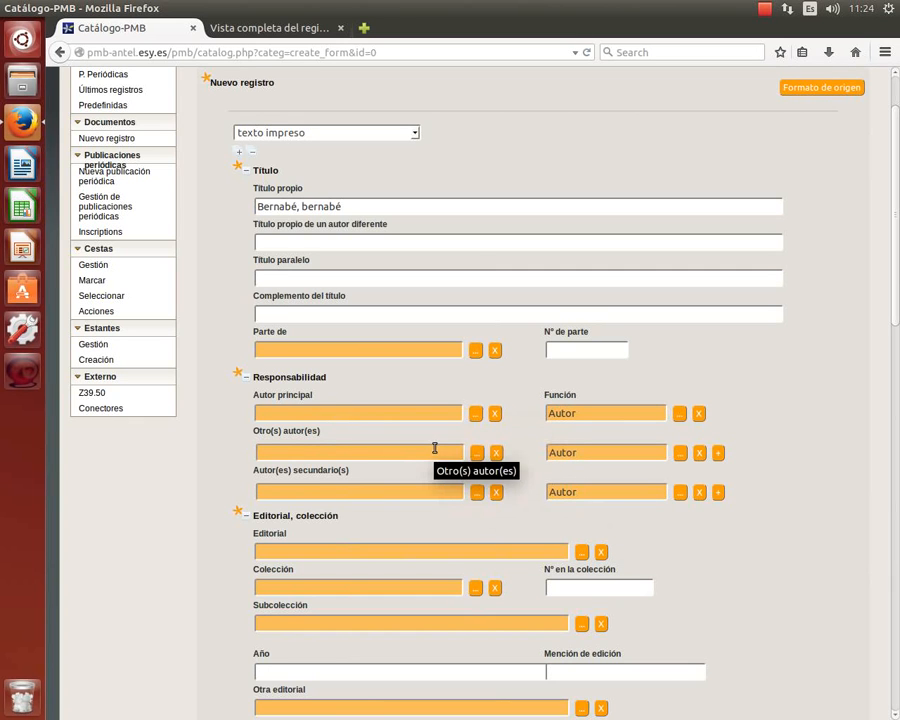
{"action": "type", "text": "fdfdfdfdf"}
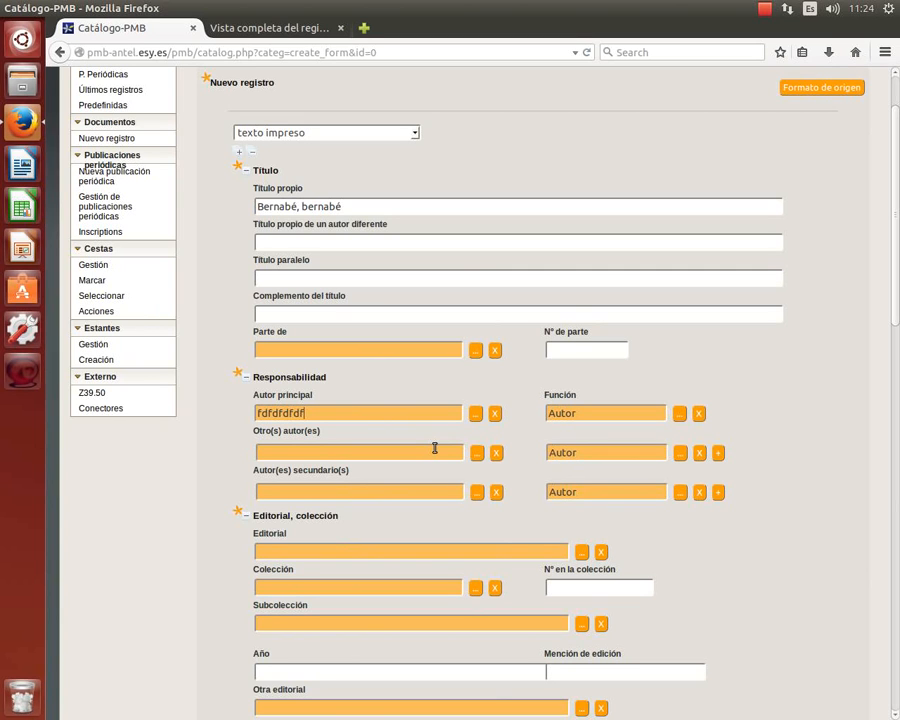
{"action": "key", "text": "BackSpace"}
{"action": "key", "text": "BackSpace"}
{"action": "key", "text": "BackSpace"}
{"action": "key", "text": "BackSpace"}
{"action": "key", "text": "BackSpace"}
{"action": "key", "text": "BackSpace"}
{"action": "key", "text": "BackSpace"}
{"action": "key", "text": "BackSpace"}
{"action": "key", "text": "BackSpace"}
Open the Autor principal selection window listing the three existing authors.
{"action": "left_click", "coordinate": [476, 414]}
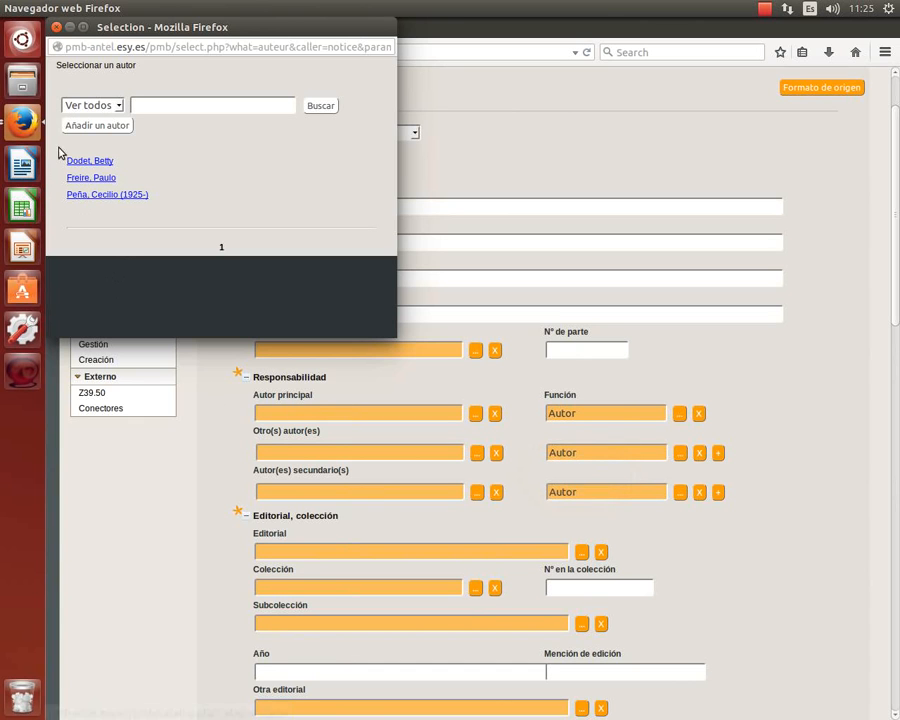
{"action": "left_click_drag", "start_coordinate": [68, 148], "coordinate": [348, 197]}
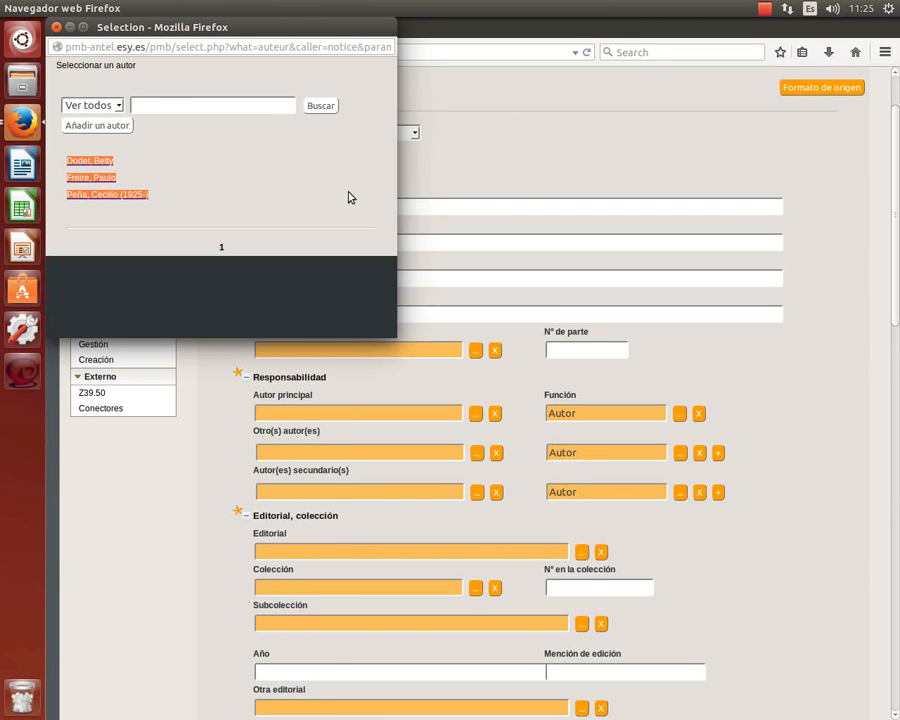
{"action": "left_click", "coordinate": [175, 107]}
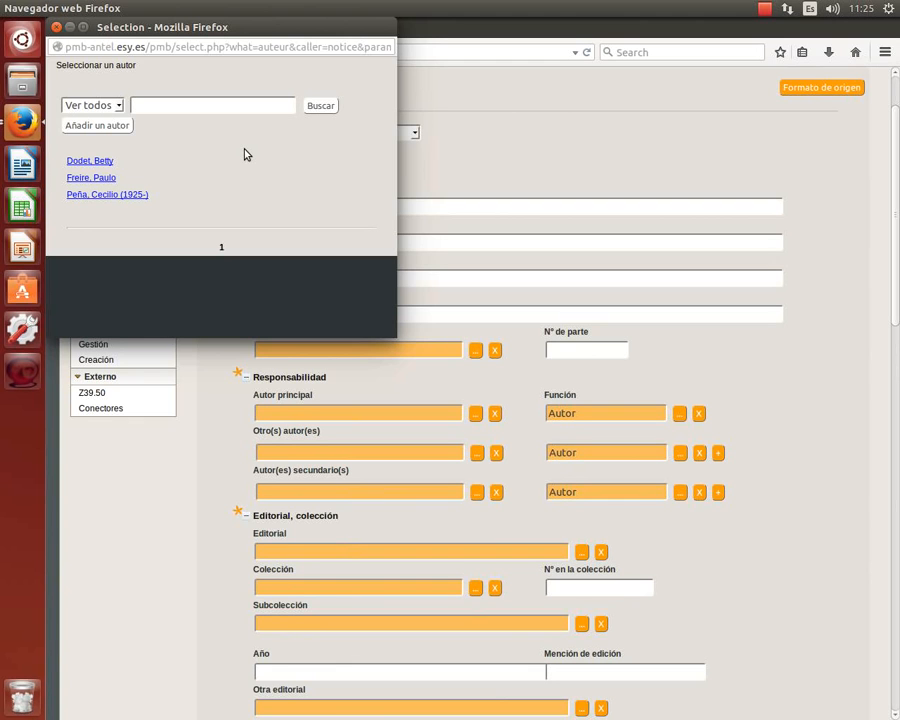
Add a new Persona author with 'de Mattos, Tomás' as its main element.
{"action": "left_click", "coordinate": [93, 126]}
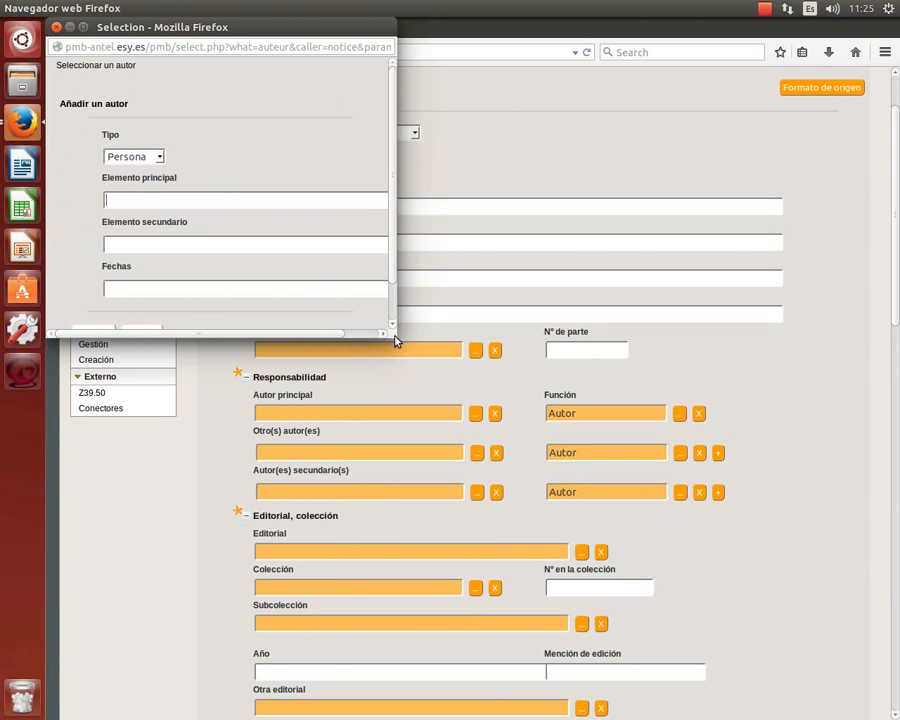
{"action": "left_click_drag", "start_coordinate": [397, 341], "coordinate": [507, 395]}
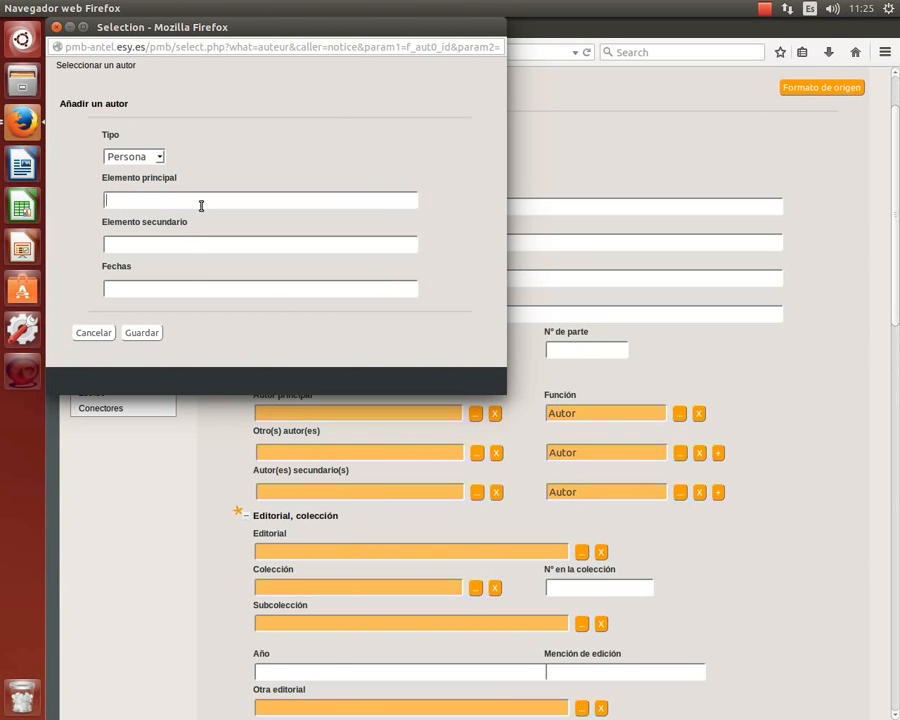
{"action": "left_click", "coordinate": [158, 156]}
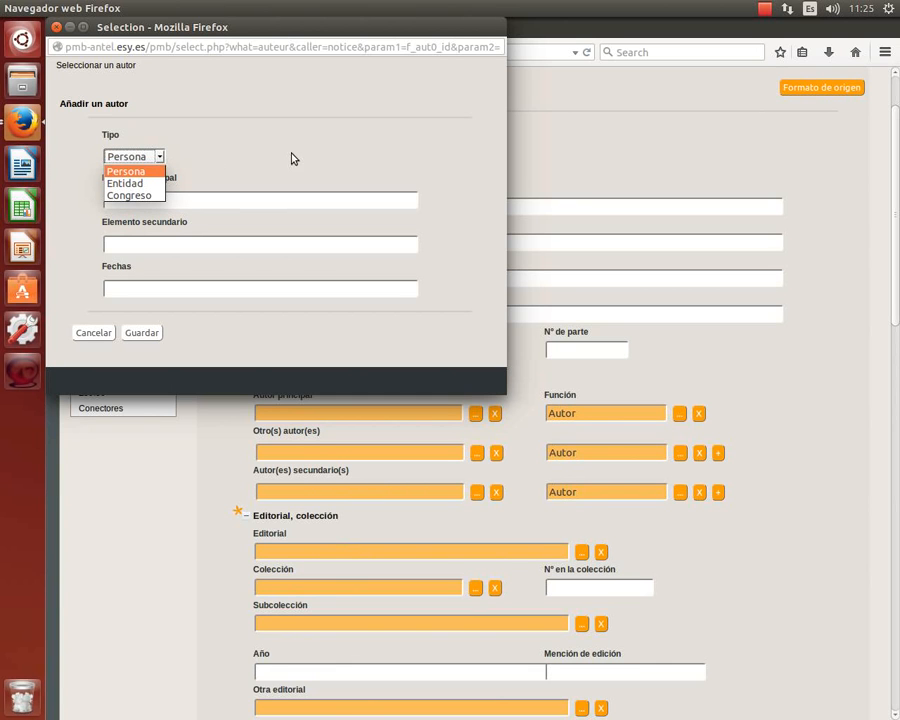
{"action": "left_click", "coordinate": [293, 158]}
{"action": "left_click", "coordinate": [157, 202]}
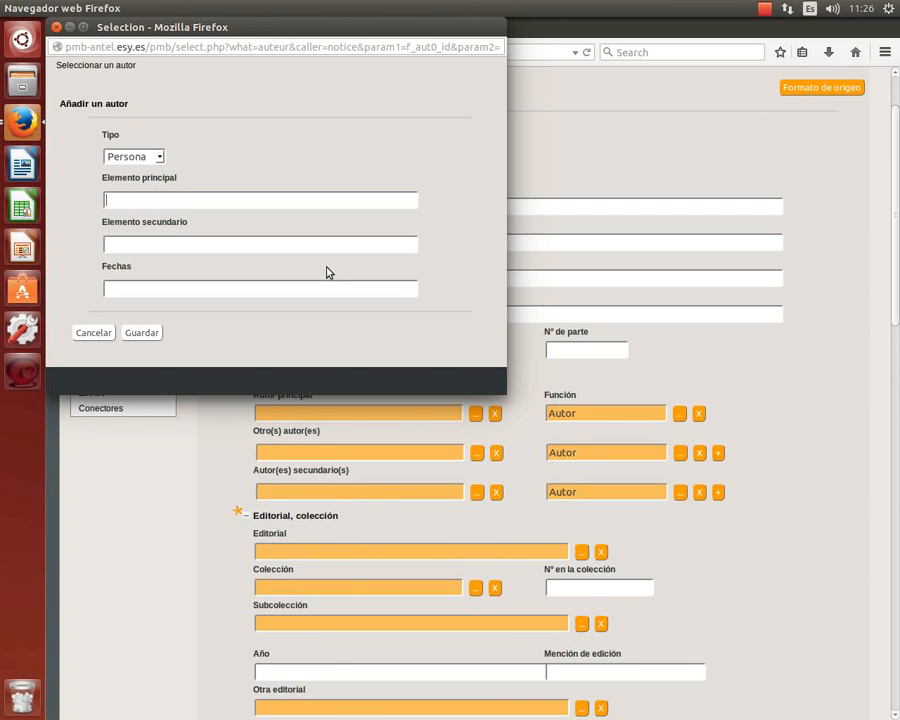
{"action": "type", "text": "de Mattos, Tomás"}
Compare the author's name against the Biblioteca Nacional record, then return to the Añadir un autor form.
{"action": "left_click", "coordinate": [580, 195]}
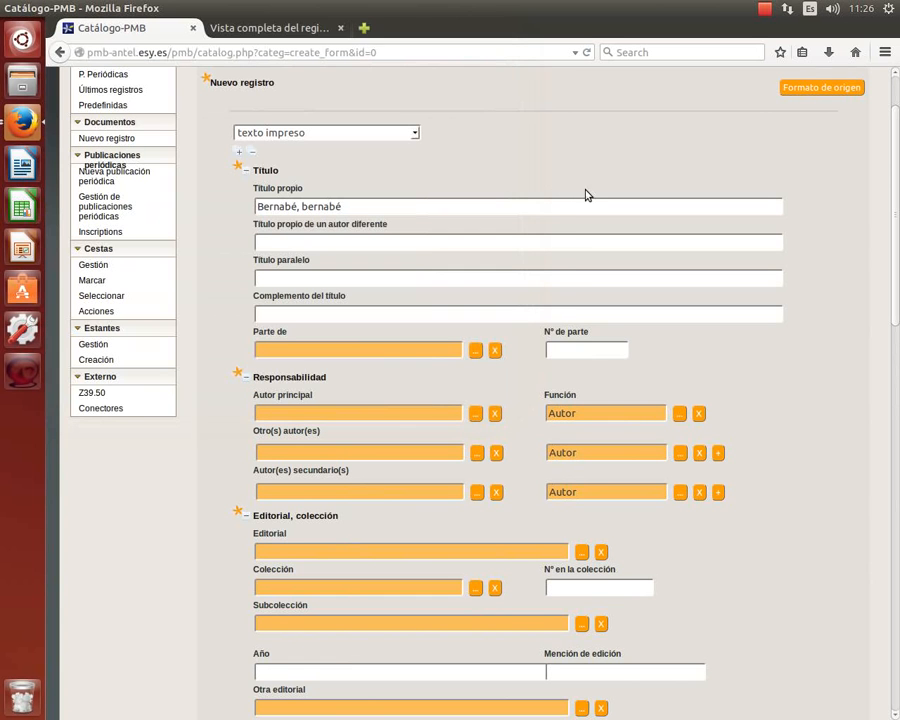
{"action": "left_click", "coordinate": [292, 30]}
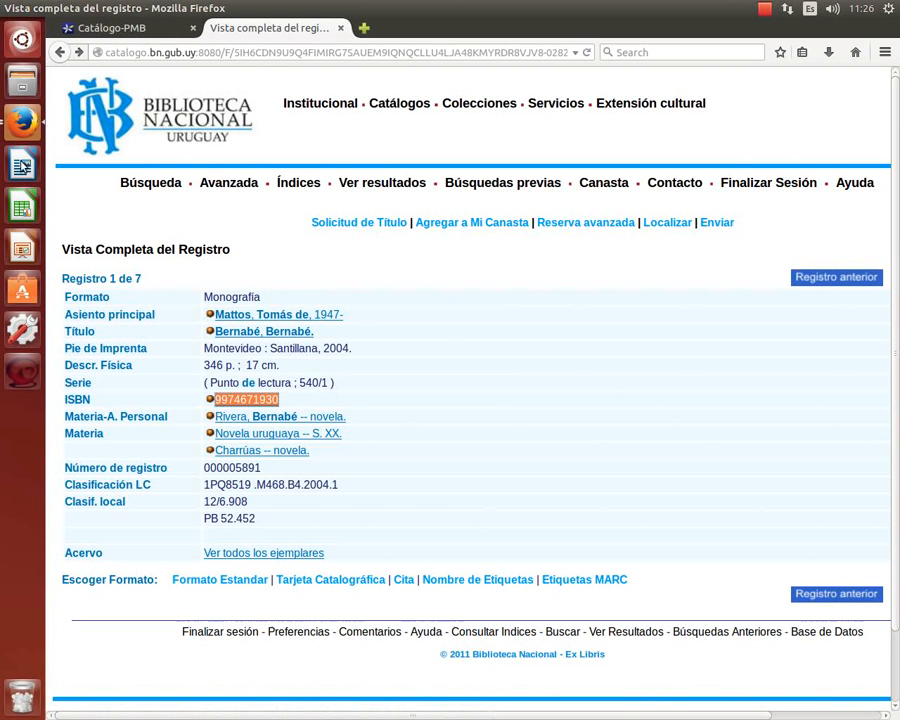
{"action": "left_click", "coordinate": [22, 120]}
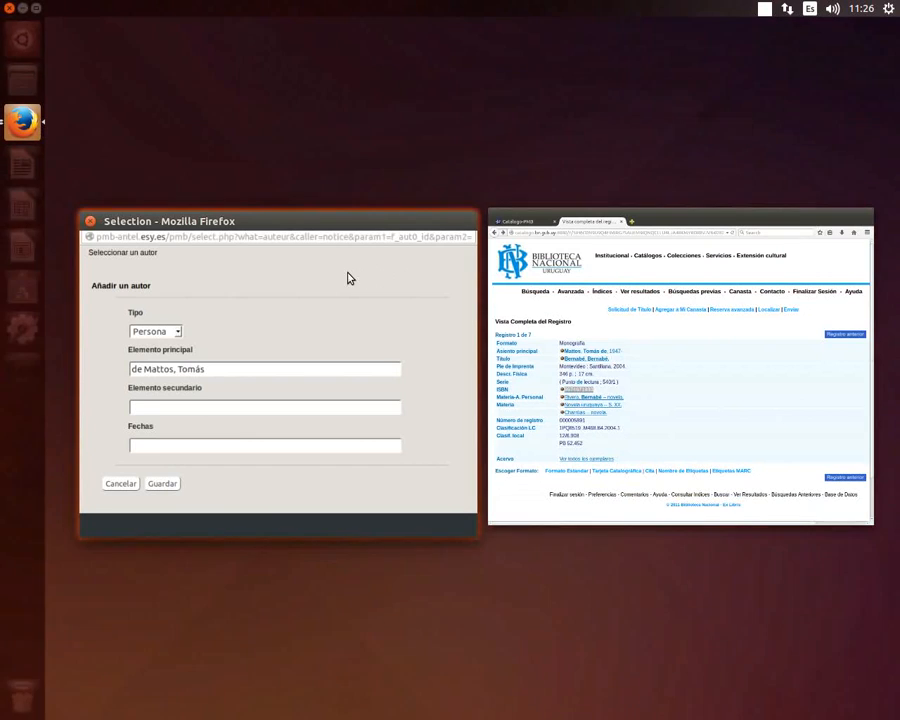
{"action": "left_click", "coordinate": [348, 278]}
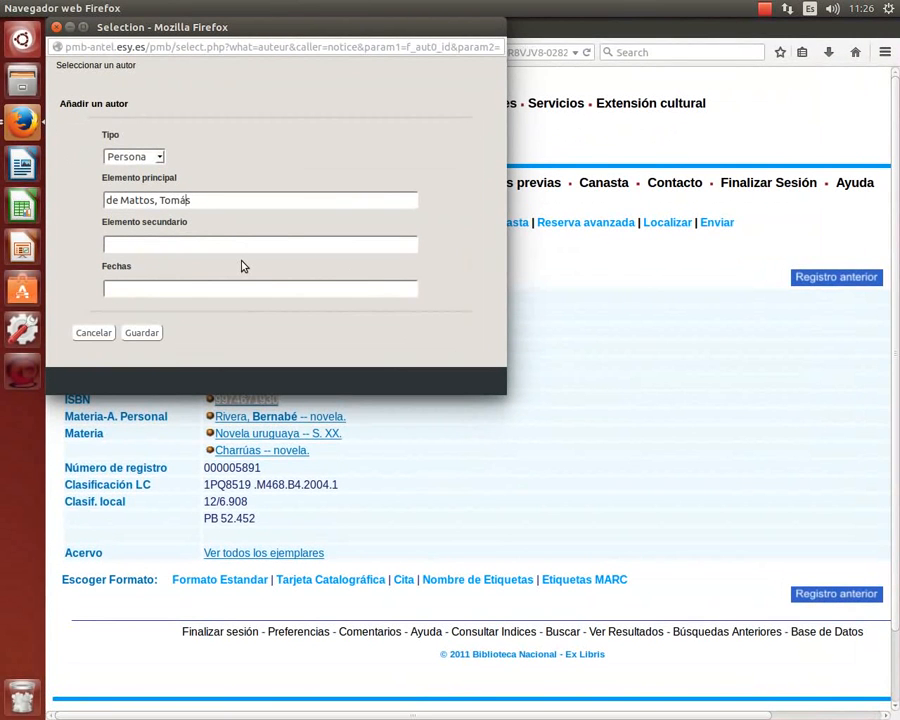
Edit Elemento principal to read 'Mattos, Tomás de', moving 'de' to the end.
{"action": "key", "text": "Home"}
{"action": "key", "text": "ctrl+shift+Right"}
{"action": "key", "text": "Delete"}
{"action": "key", "text": "End"}
{"action": "type", "text": "de"}
{"action": "key", "text": "Left"}
{"action": "key", "text": "Left"}
{"action": "key", "text": "Left"}
{"action": "key", "text": "Left"}
{"action": "key", "text": "Left"}
{"action": "key", "text": "Left"}
{"action": "key", "text": "Left"}
{"action": "key", "text": "Left"}
{"action": "key", "text": "Left"}
{"action": "key", "text": "Left"}
{"action": "key", "text": "Left"}
{"action": "key", "text": "Left"}
{"action": "key", "text": "Left"}
{"action": "key", "text": "Left"}
{"action": "key", "text": "Left"}
{"action": "key", "text": "Left"}
{"action": "type", "text": "de"}
{"action": "key", "text": "Right"}
{"action": "key", "text": "Right"}
{"action": "key", "text": "Right"}
{"action": "key", "text": "Right"}
{"action": "key", "text": "Right"}
{"action": "key", "text": "Right"}
{"action": "key", "text": "Right"}
{"action": "key", "text": "Right"}
{"action": "key", "text": "Right"}
{"action": "key", "text": "Right"}
{"action": "key", "text": "Right"}
{"action": "key", "text": "Right"}
{"action": "key", "text": "Right"}
{"action": "key", "text": "Delete"}
{"action": "key", "text": "Delete"}
{"action": "key", "text": "Delete"}
{"action": "key", "text": "Left"}
{"action": "key", "text": "Left"}
{"action": "key", "text": "Left"}
{"action": "key", "text": "Left"}
{"action": "key", "text": "Left"}
{"action": "key", "text": "Left"}
{"action": "key", "text": "Left"}
{"action": "key", "text": "Left"}
{"action": "key", "text": "Left"}
{"action": "key", "text": "Left"}
{"action": "key", "text": "Left"}
{"action": "key", "text": "Left"}
{"action": "key", "text": "Left"}
{"action": "key", "text": "Left"}
{"action": "key", "text": "Left"}
{"action": "key", "text": "Left"}
{"action": "key", "text": "Delete"}
{"action": "key", "text": "Delete"}
{"action": "key", "text": "Delete"}
{"action": "key", "text": "Right"}
{"action": "key", "text": "Right"}
{"action": "key", "text": "Right"}
{"action": "key", "text": "Right"}
{"action": "key", "text": "Right"}
{"action": "key", "text": "Right"}
{"action": "key", "text": "Right"}
{"action": "key", "text": "Right"}
{"action": "key", "text": "Right"}
{"action": "key", "text": "Right"}
{"action": "key", "text": "Right"}
{"action": "key", "text": "Right"}
{"action": "key", "text": "Right"}
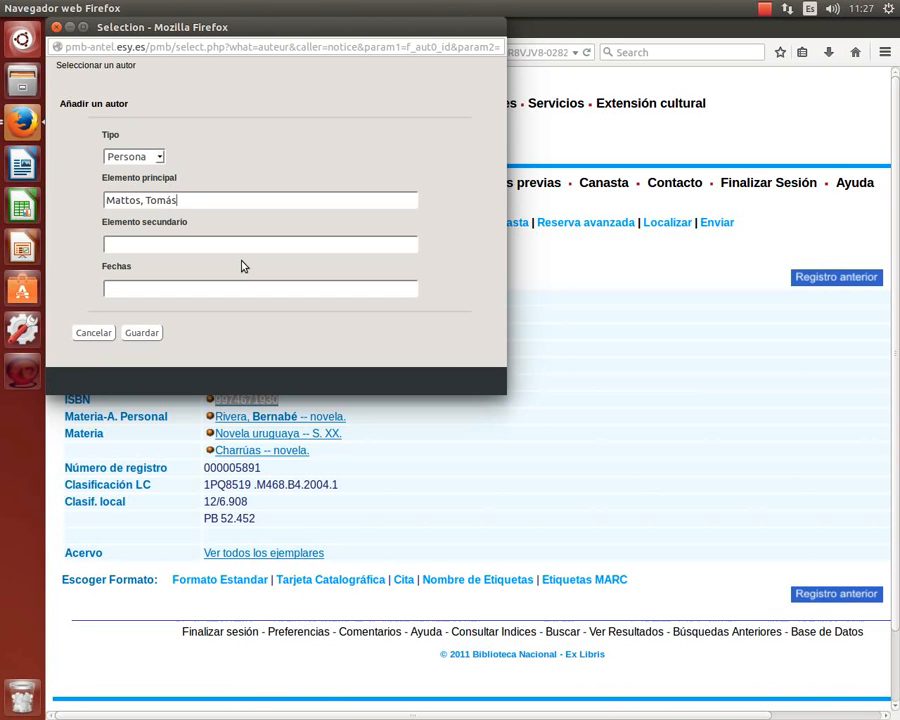
{"action": "type", "text": "de"}
{"action": "key", "text": "ctrl+Left"}
{"action": "key", "text": "ctrl+Left"}
{"action": "key", "text": "ctrl+Left"}
{"action": "type", "text": "de"}
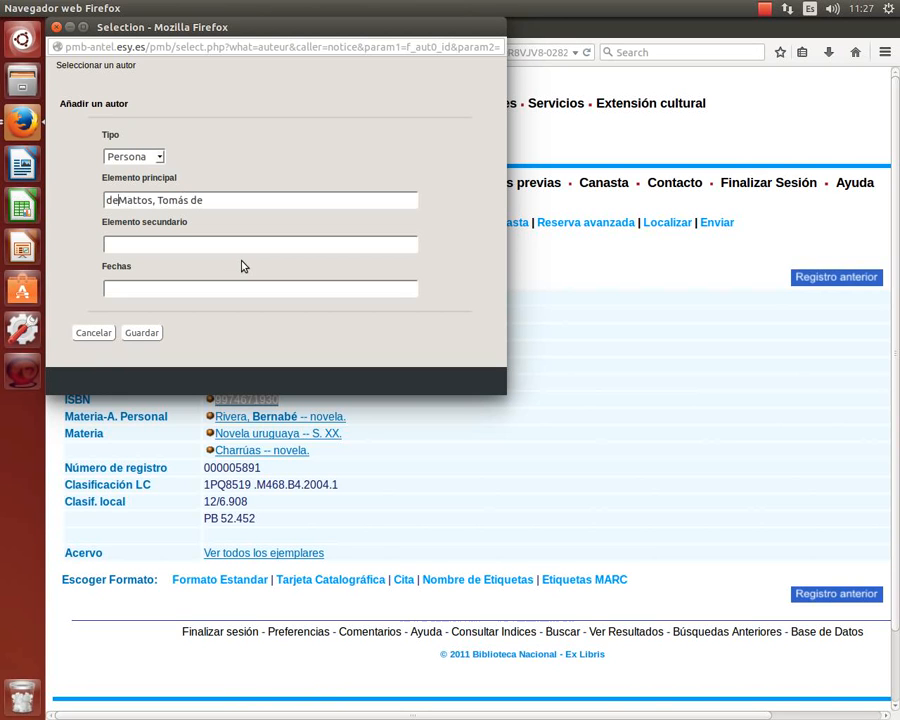
{"action": "key", "text": "ctrl+Right"}
{"action": "key", "text": "ctrl+Right"}
{"action": "key", "text": "ctrl+Right"}
{"action": "key", "text": "Delete"}
{"action": "key", "text": "Delete"}
{"action": "key", "text": "BackSpace"}
{"action": "key", "text": "ctrl+Left"}
{"action": "key", "text": "ctrl+Left"}
{"action": "key", "text": "ctrl+Left"}
{"action": "key", "text": "Delete"}
{"action": "key", "text": "Delete"}
{"action": "key", "text": "Delete"}
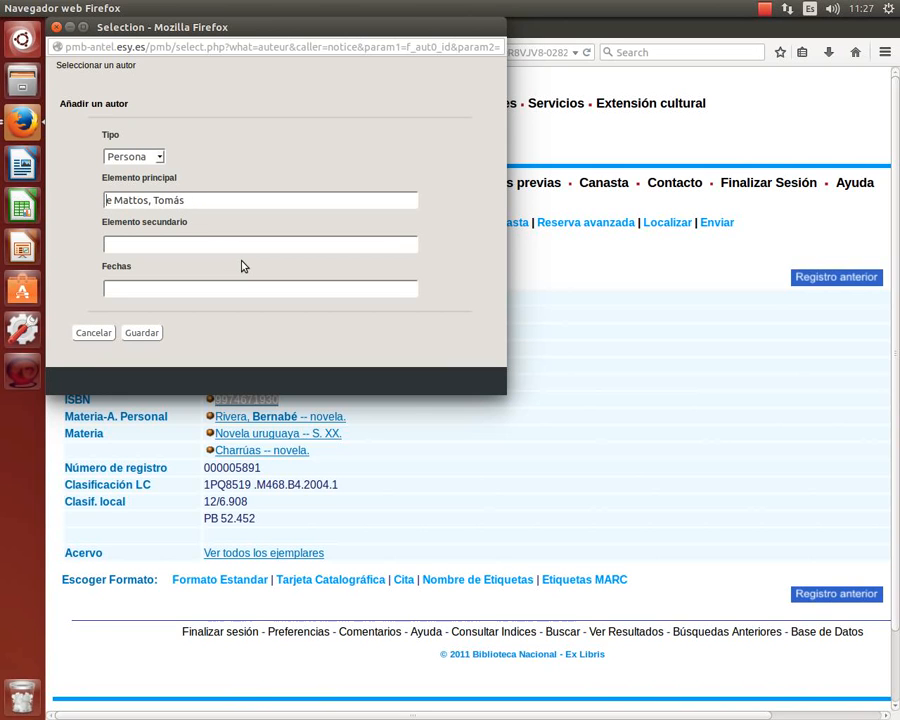
{"action": "key", "text": "ctrl+Right"}
{"action": "key", "text": "ctrl+Right"}
{"action": "key", "text": "ctrl+Right"}
{"action": "type", "text": "de"}
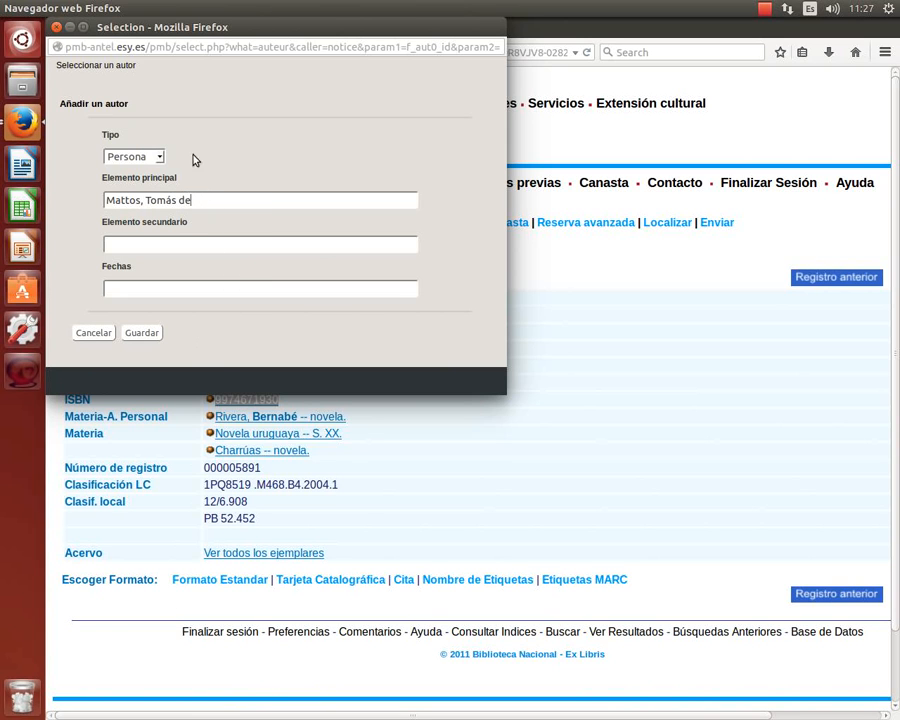
Save the author and select 'Mattos, Tomás de' as the record's principal author.
{"action": "left_click", "coordinate": [141, 332]}
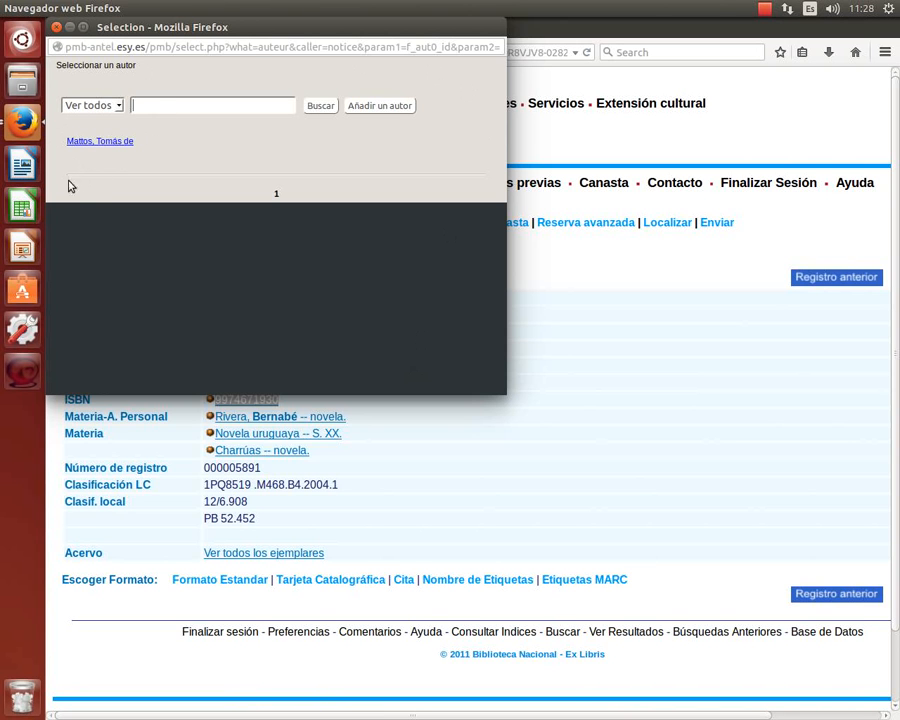
{"action": "left_click", "coordinate": [106, 143]}
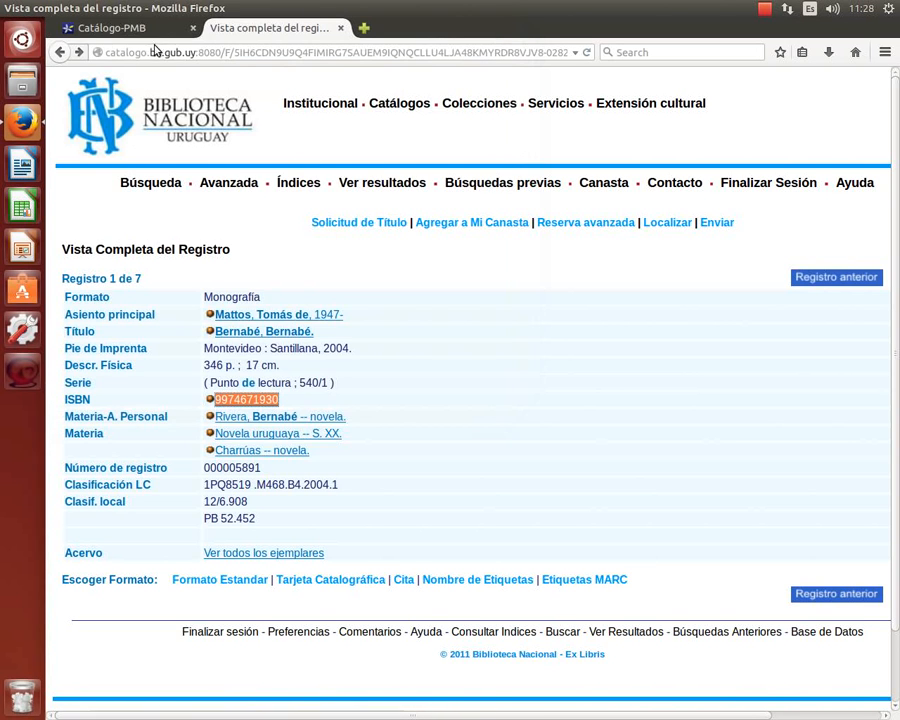
{"action": "left_click", "coordinate": [114, 27]}
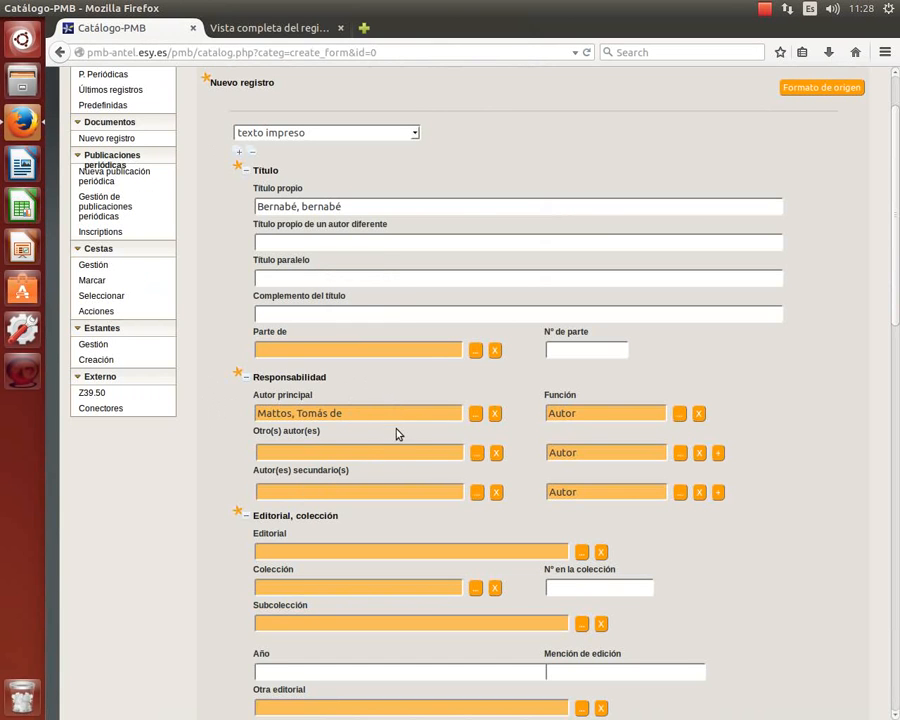
{"action": "triple_click", "coordinate": [376, 412]}
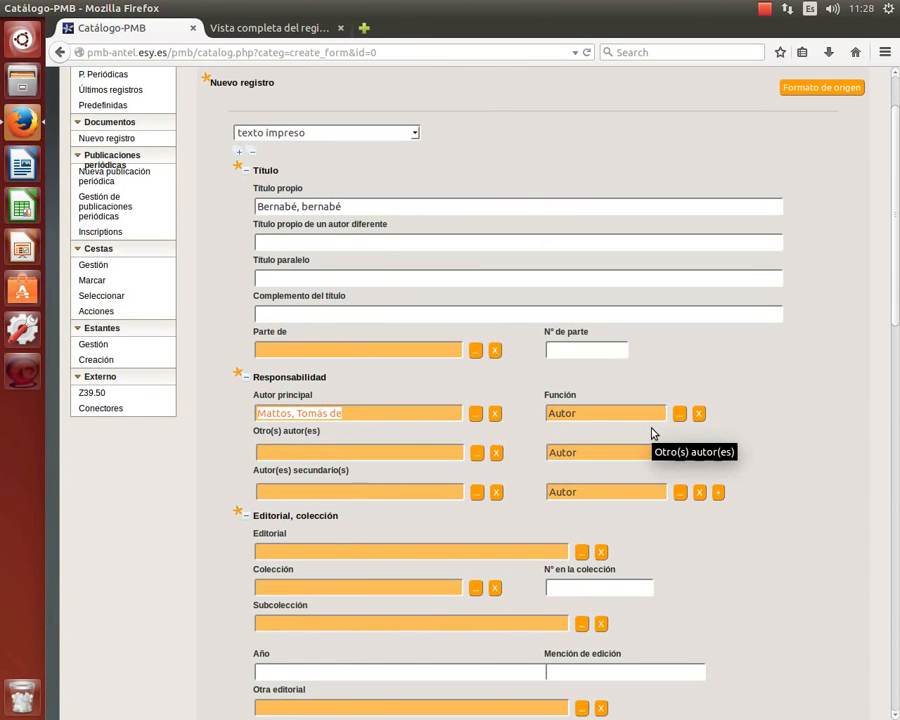
{"action": "left_click", "coordinate": [748, 345]}
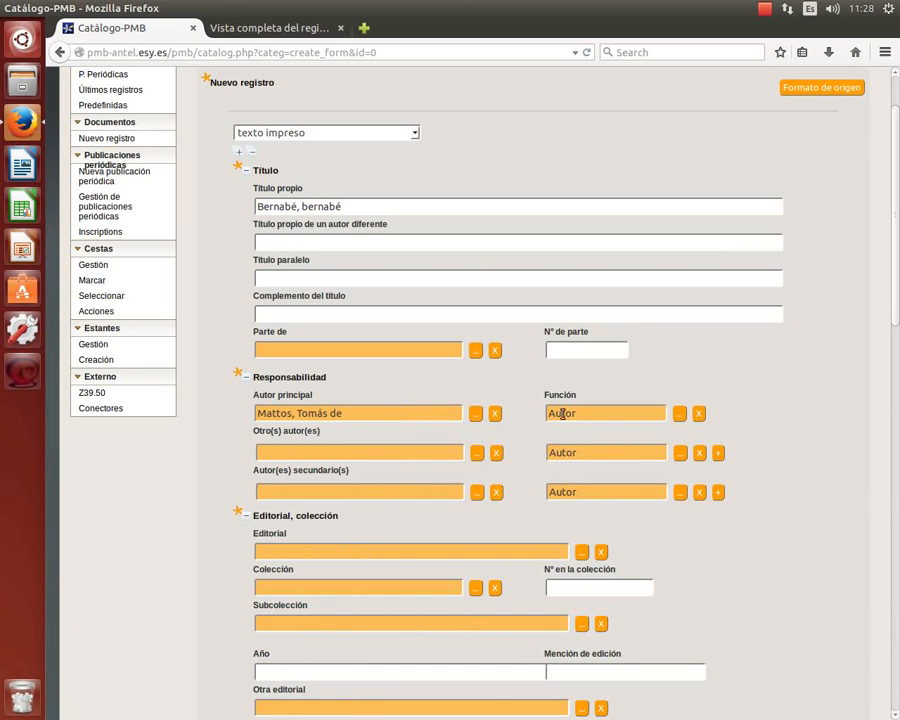
{"action": "left_click", "coordinate": [679, 414]}
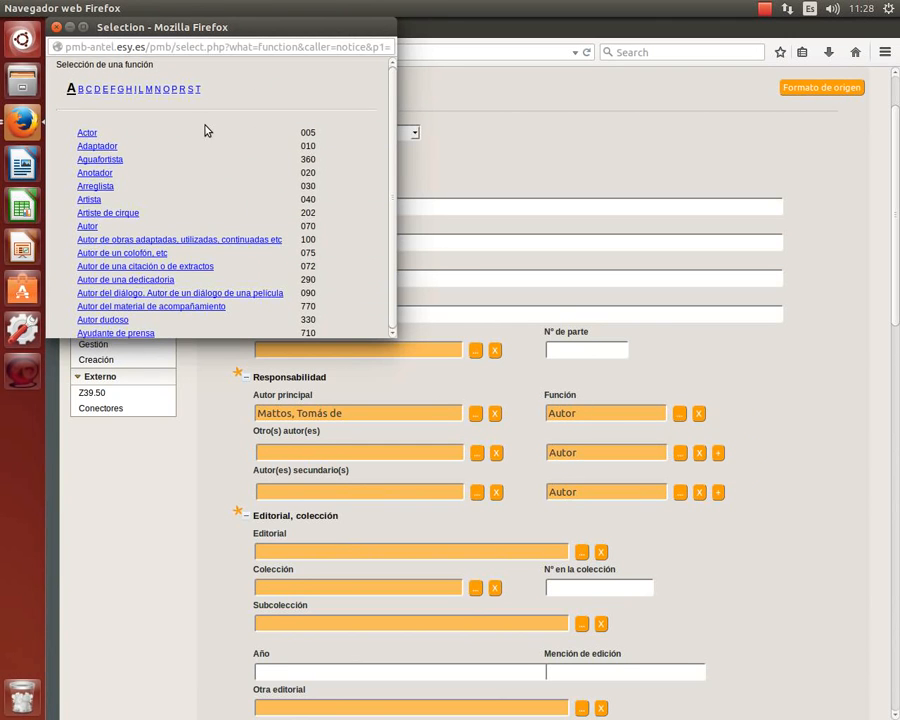
{"action": "left_click", "coordinate": [176, 89]}
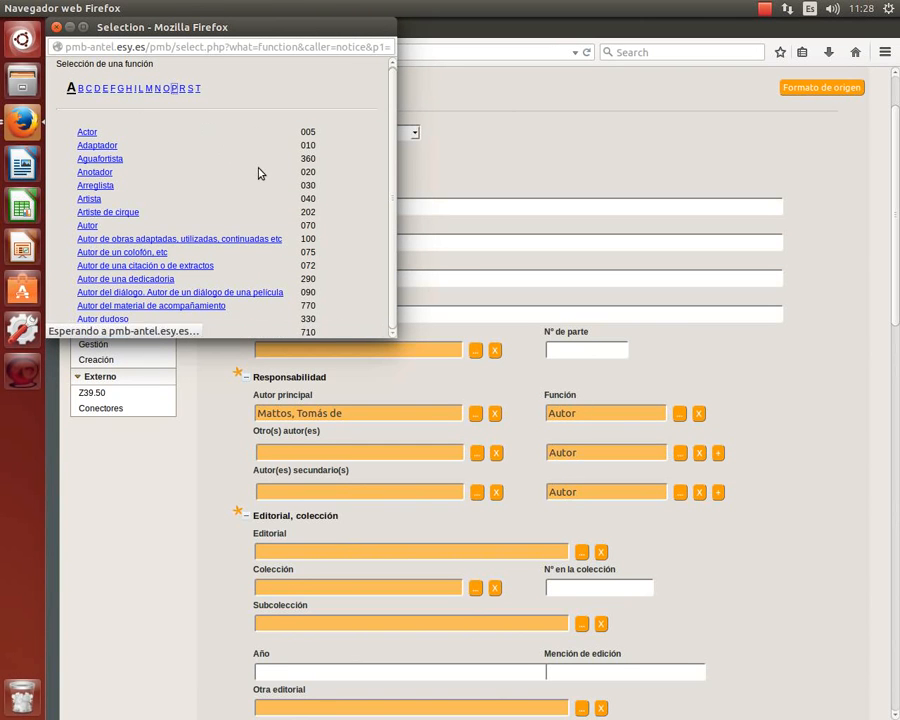
{"action": "left_click", "coordinate": [80, 160]}
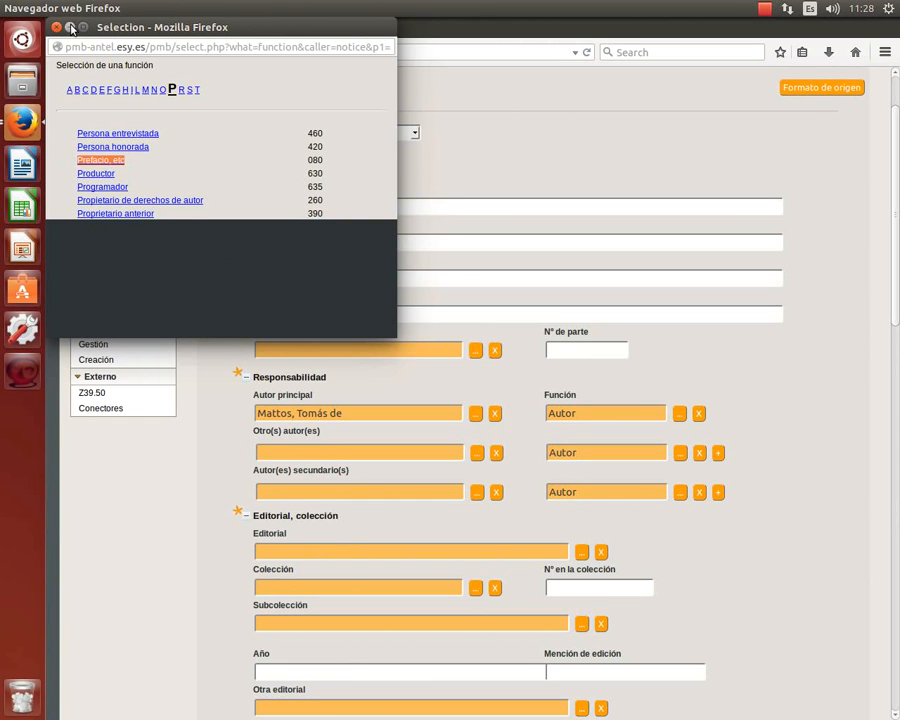
{"action": "left_click", "coordinate": [56, 27]}
Open the Editorial publisher picker after checking the publisher in the national library record.
{"action": "scroll", "coordinate": [470, 310], "scroll_direction": "down", "scroll_amount": 3}
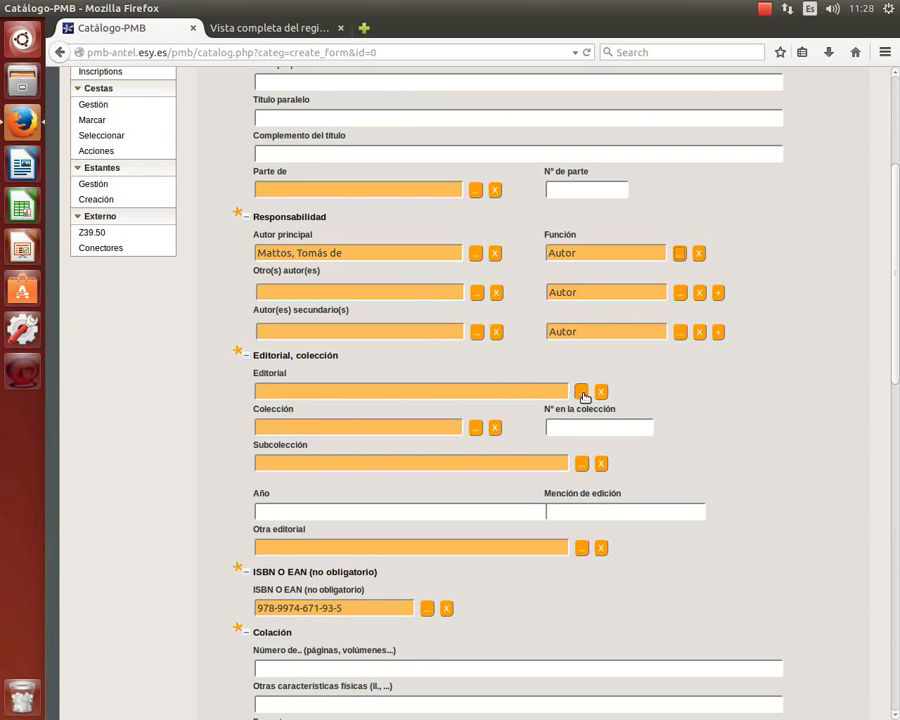
{"action": "left_click", "coordinate": [314, 393]}
{"action": "left_click", "coordinate": [582, 394]}
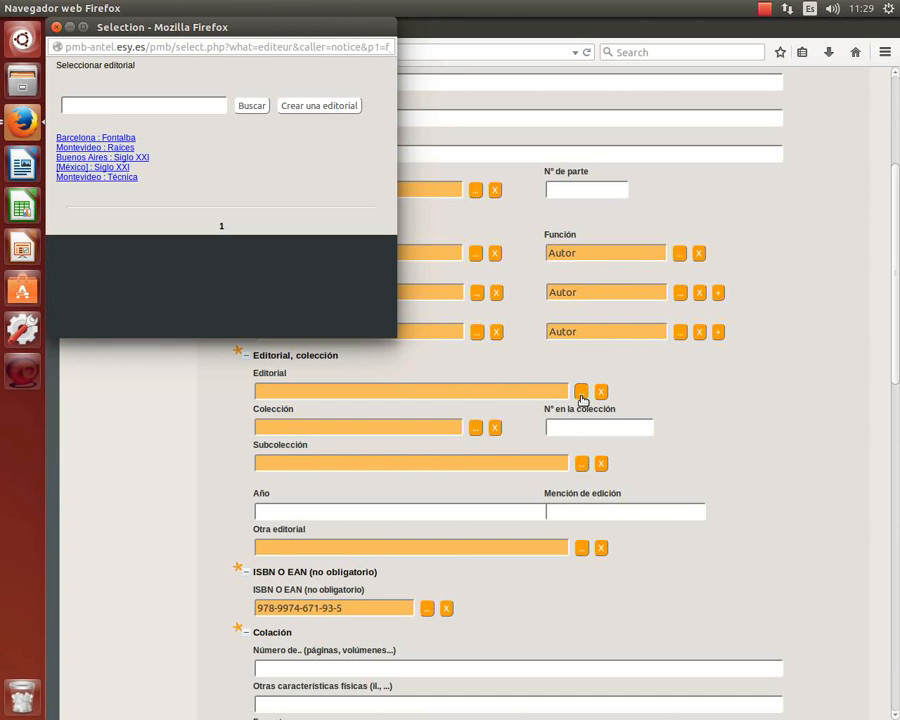
{"action": "left_click", "coordinate": [410, 77]}
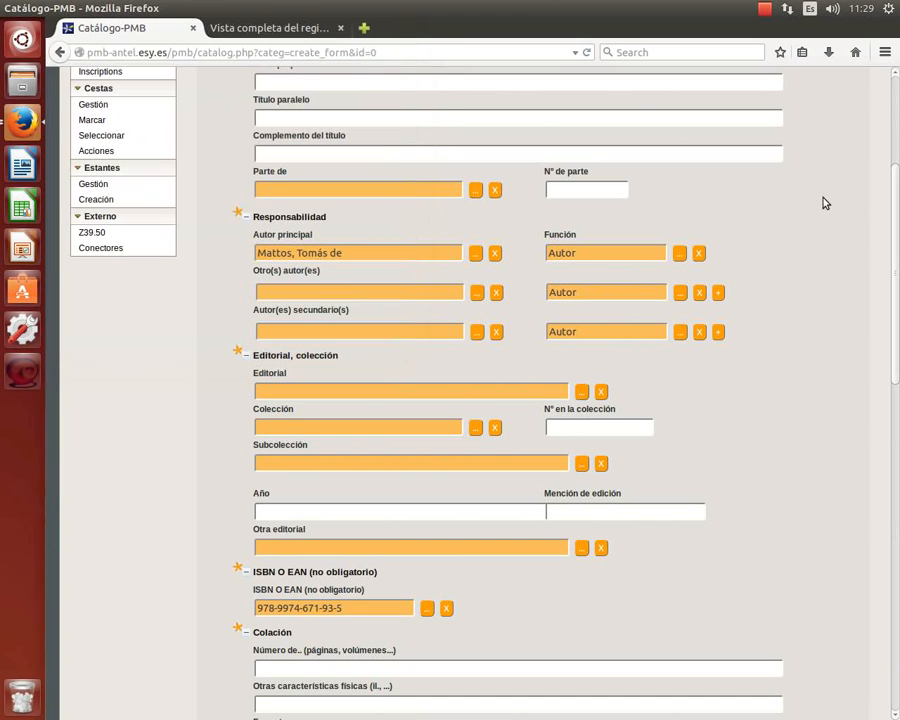
{"action": "left_click", "coordinate": [268, 28]}
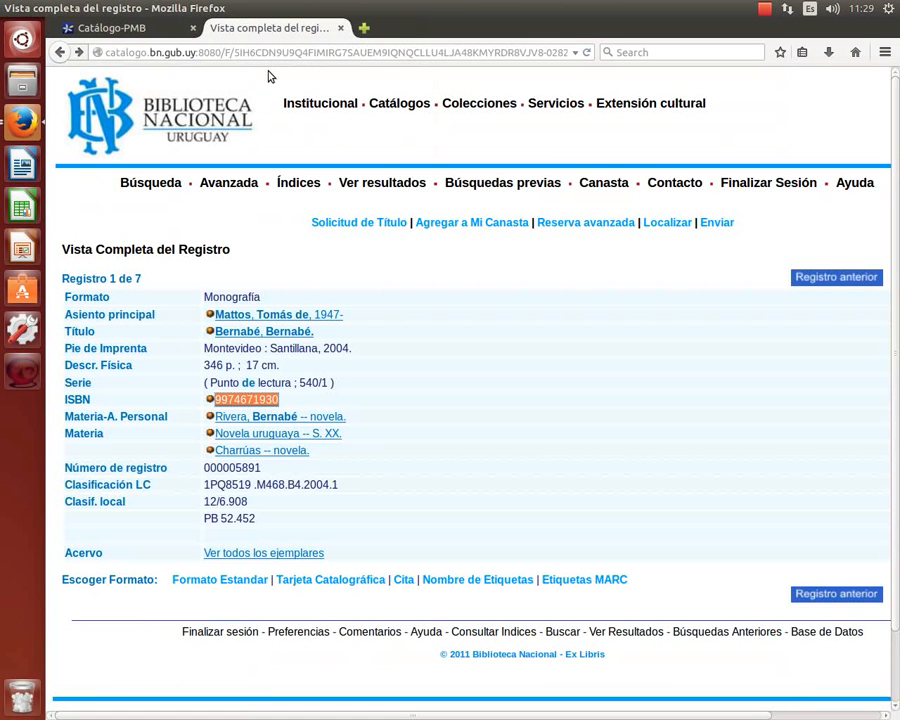
{"action": "left_click", "coordinate": [100, 30]}
{"action": "left_click", "coordinate": [30, 120]}
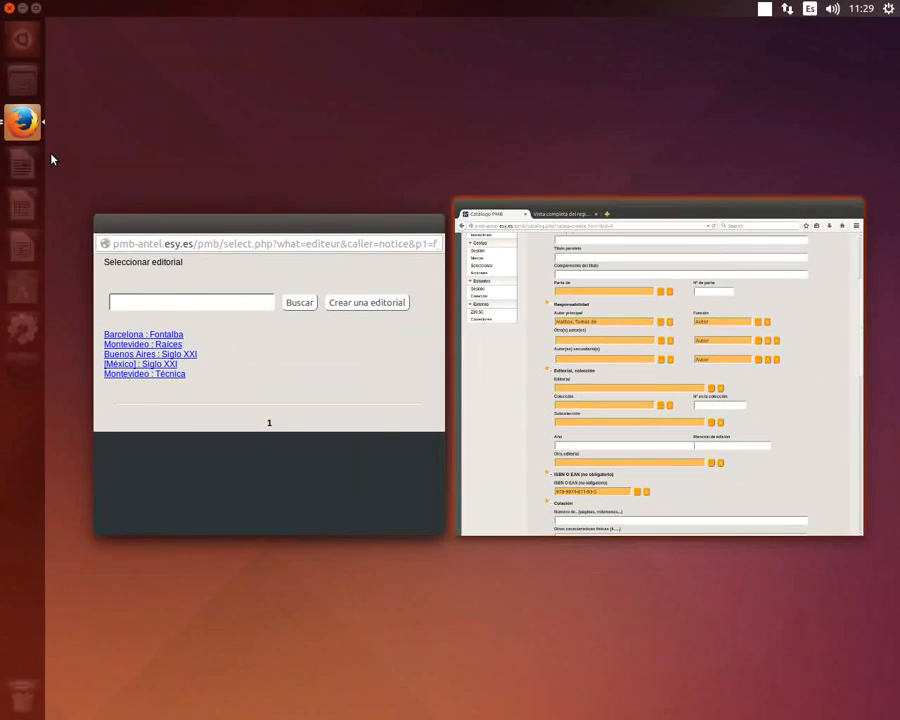
{"action": "left_click", "coordinate": [292, 390]}
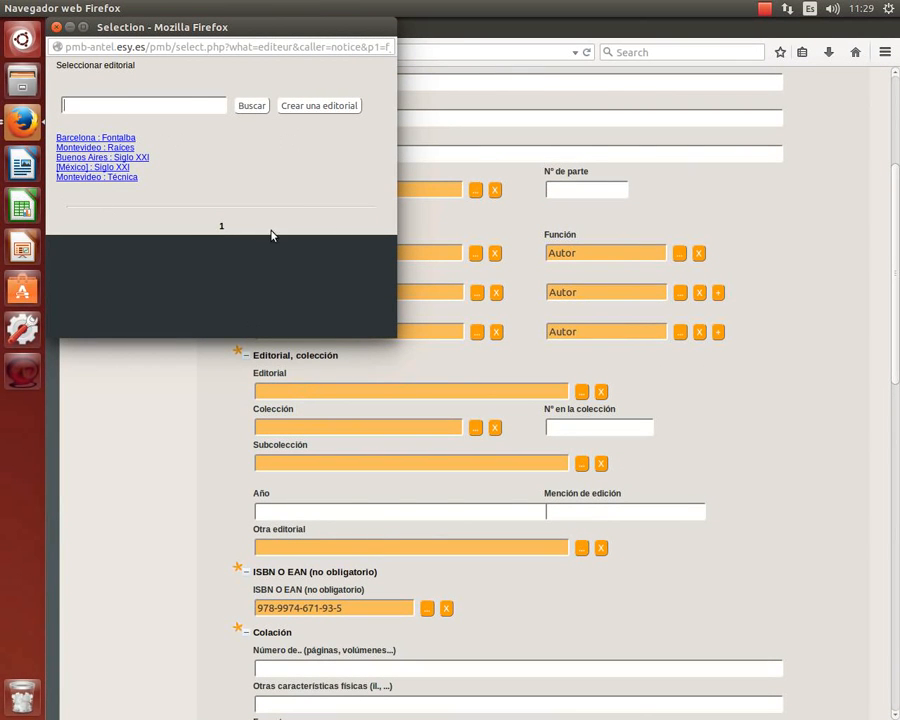
Create publisher Santillana with city Montevideo and select 'Montevideo : Santillana' for the record.
{"action": "left_click", "coordinate": [315, 106]}
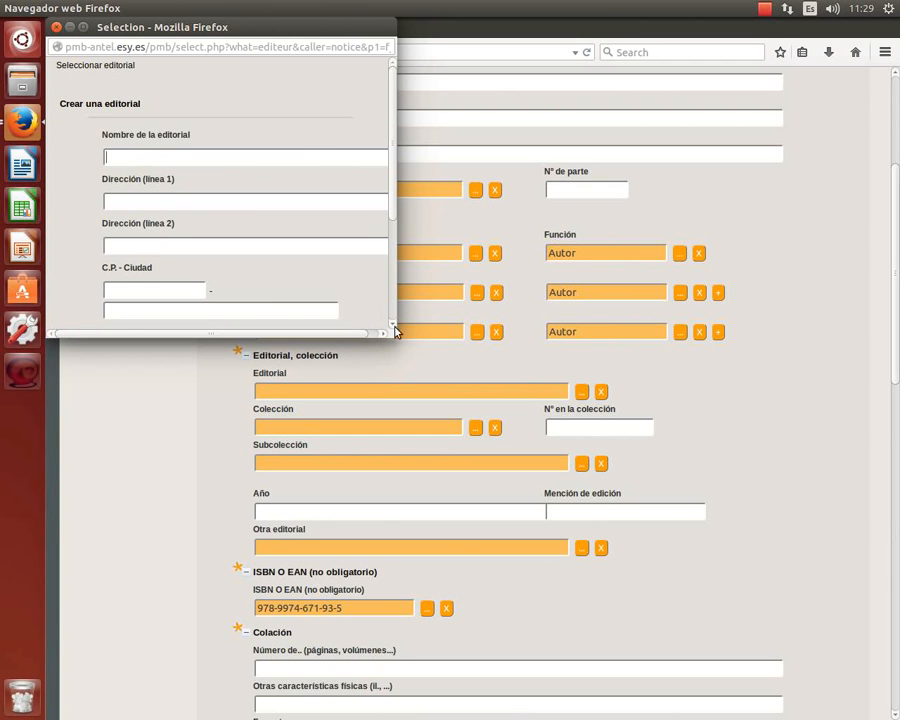
{"action": "left_click_drag", "start_coordinate": [393, 342], "coordinate": [593, 360]}
{"action": "left_click_drag", "start_coordinate": [546, 333], "coordinate": [556, 444]}
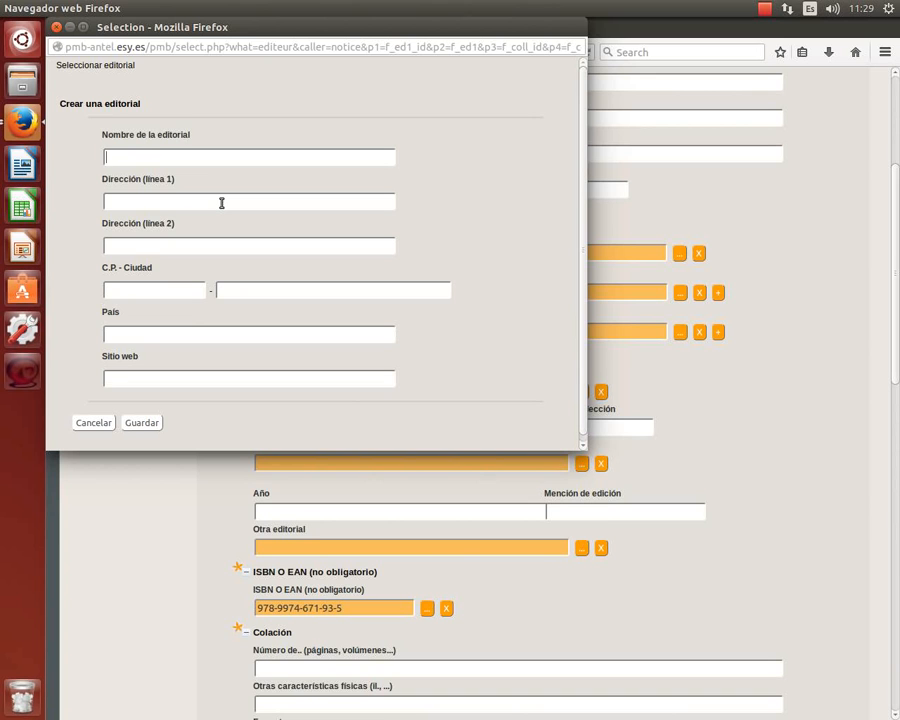
{"action": "type", "text": "Santillana"}
{"action": "left_click", "coordinate": [229, 290]}
{"action": "type", "text": "Montevideo"}
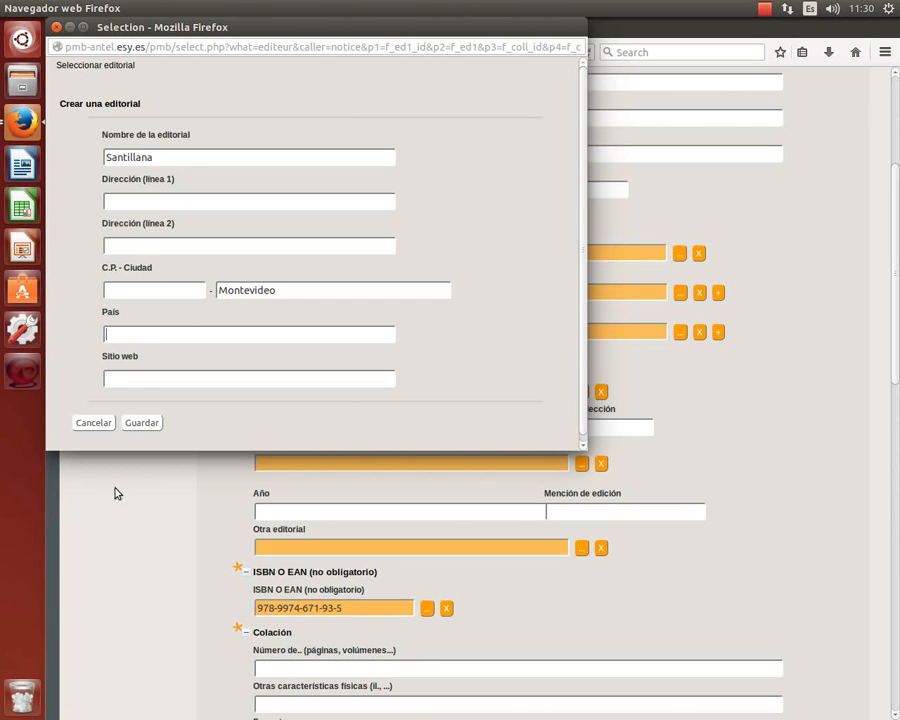
{"action": "left_click", "coordinate": [142, 422]}
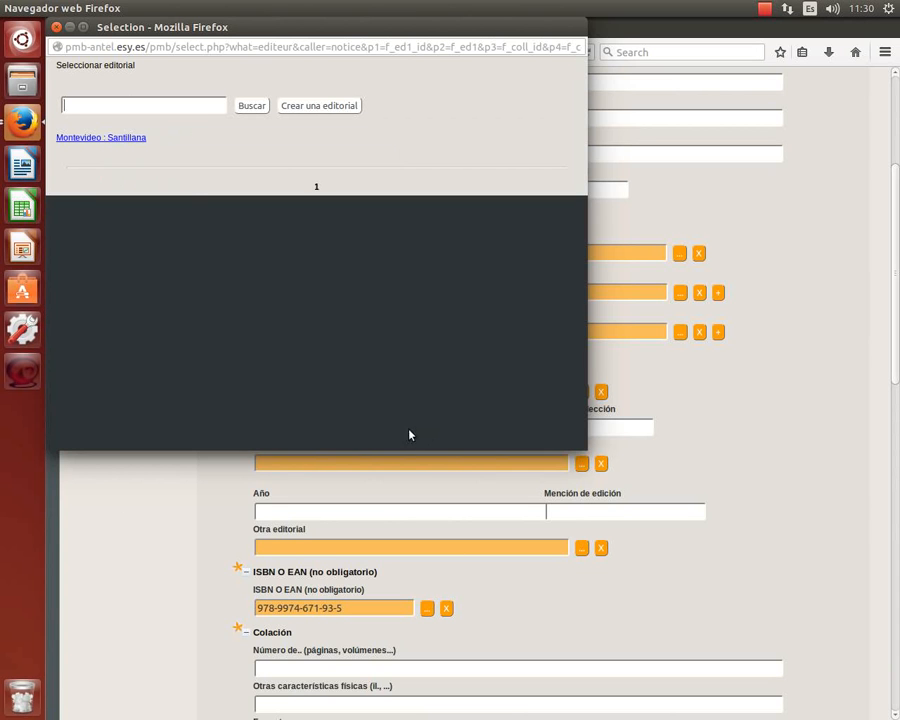
{"action": "left_click", "coordinate": [124, 140]}
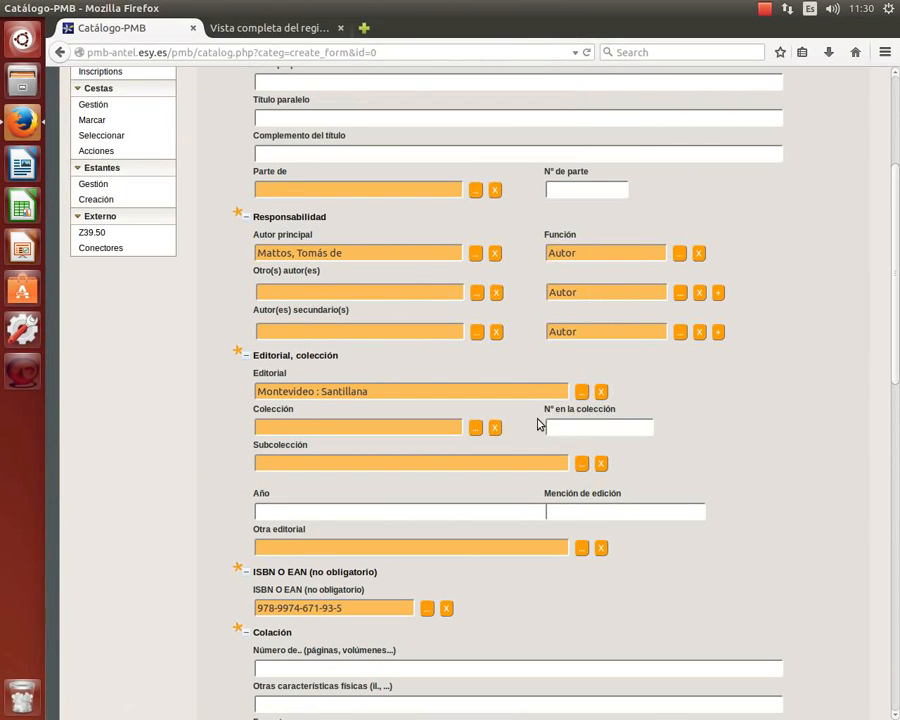
{"action": "scroll", "coordinate": [538, 429], "scroll_direction": "down", "scroll_amount": 1}
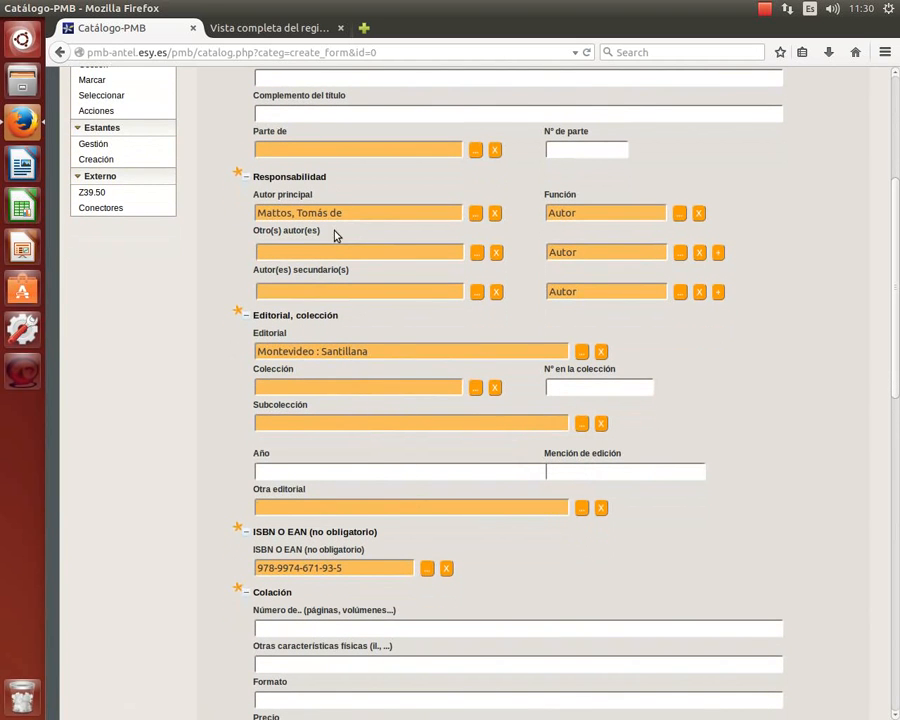
{"action": "left_click", "coordinate": [262, 27]}
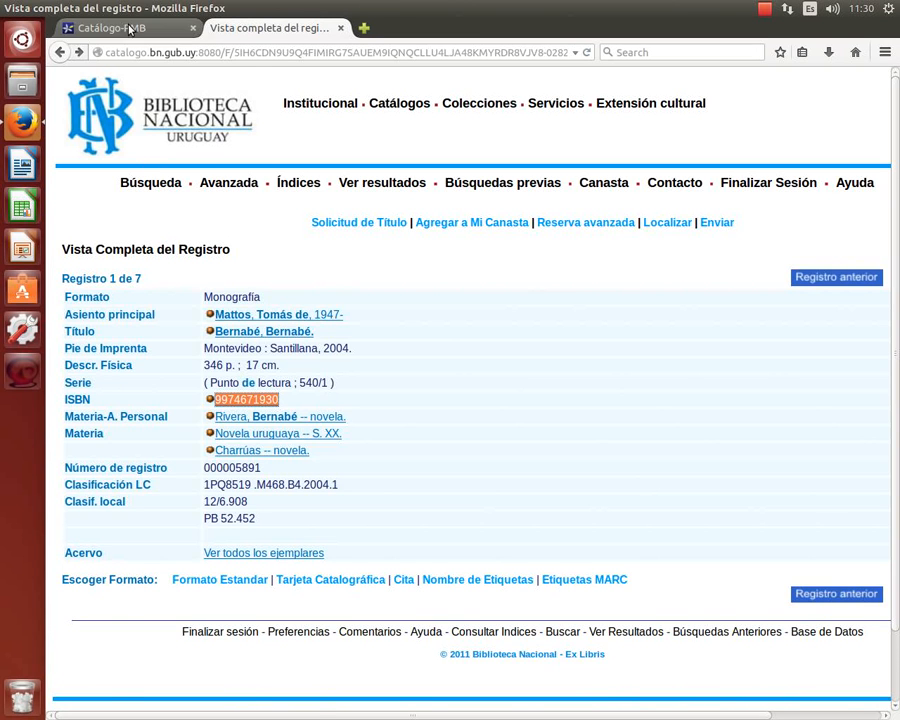
{"action": "left_click", "coordinate": [95, 28]}
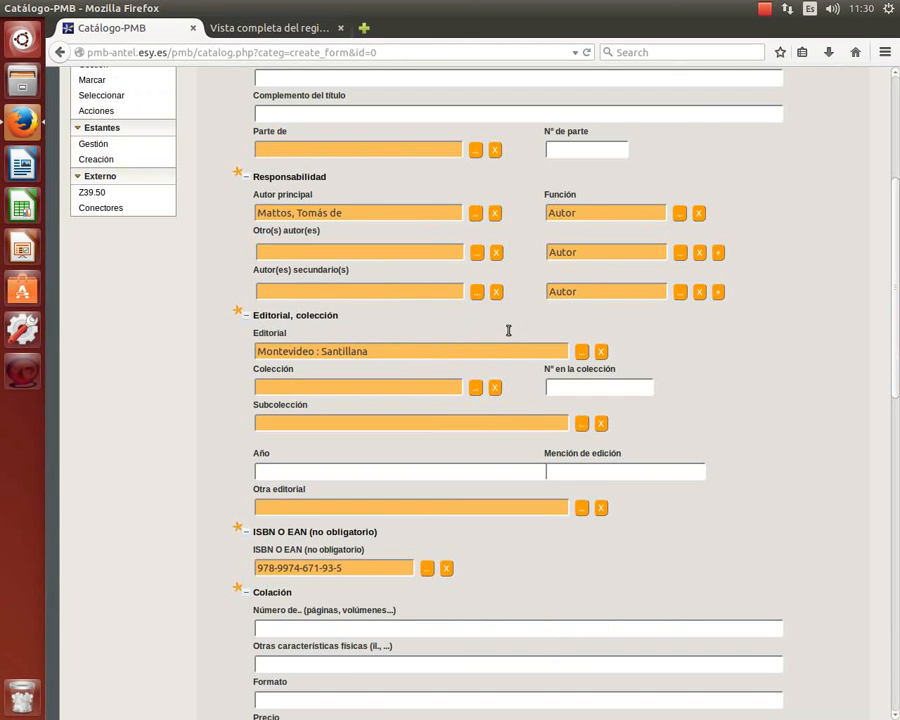
{"action": "left_click", "coordinate": [265, 28]}
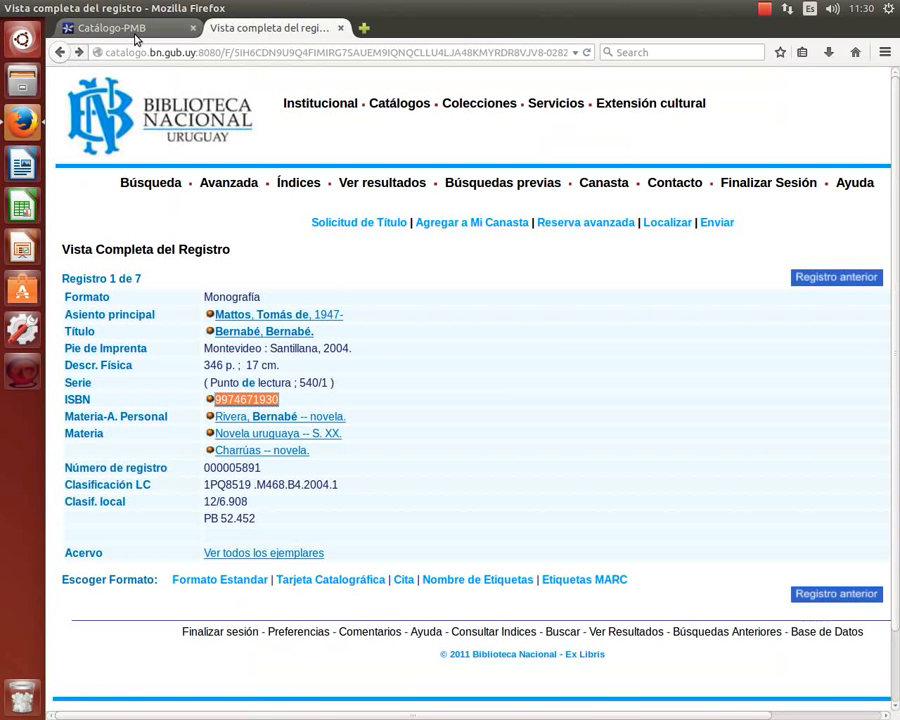
{"action": "left_click", "coordinate": [97, 28]}
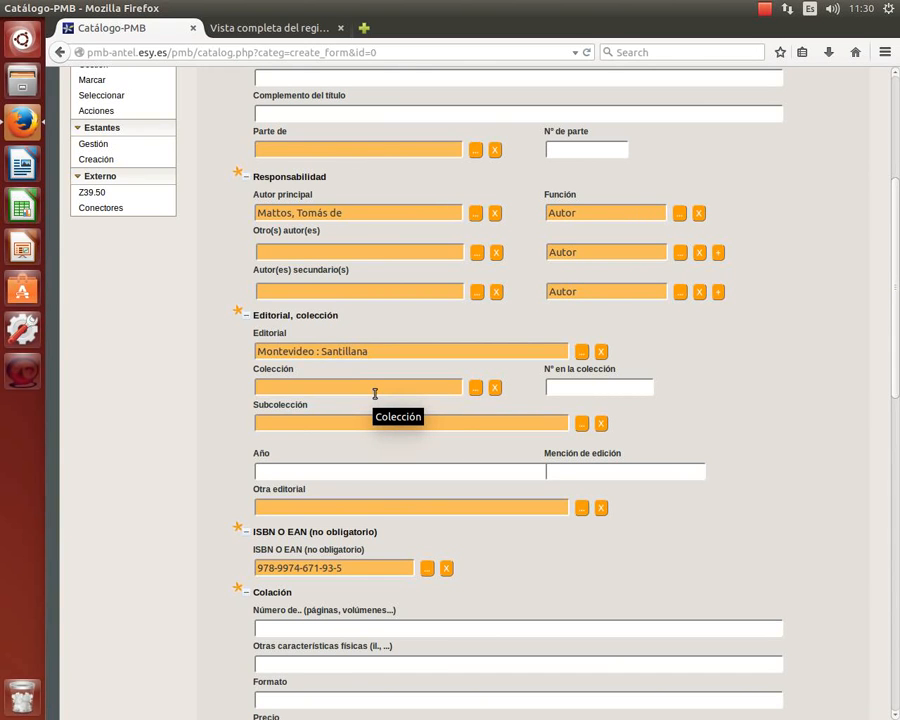
Open the collection picker and new-collection form, checking the series on the catalog record.
{"action": "left_click", "coordinate": [477, 388]}
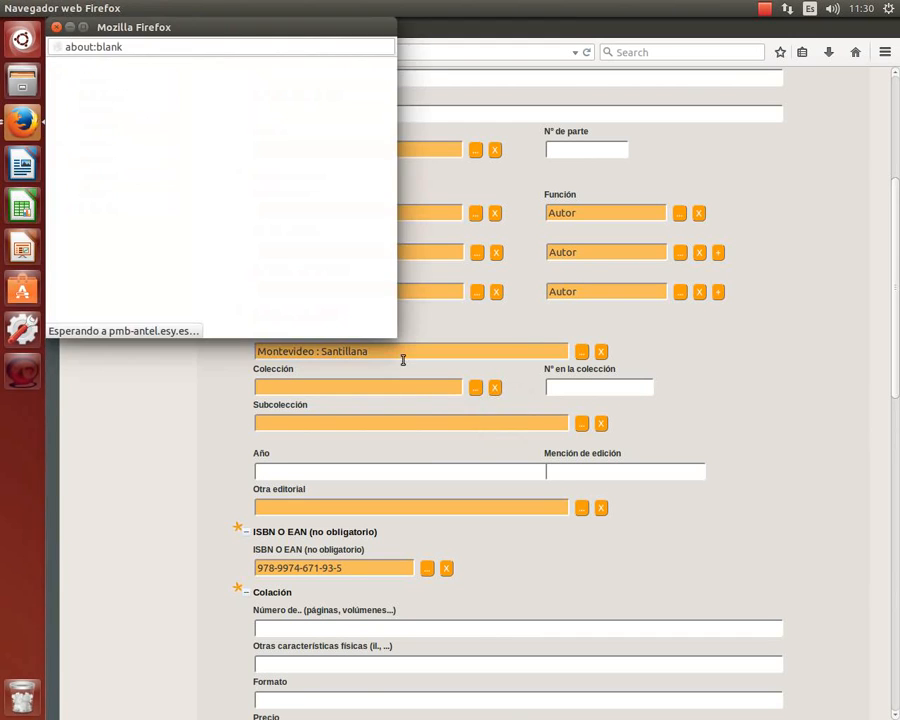
{"action": "left_click_drag", "start_coordinate": [229, 33], "coordinate": [297, 137]}
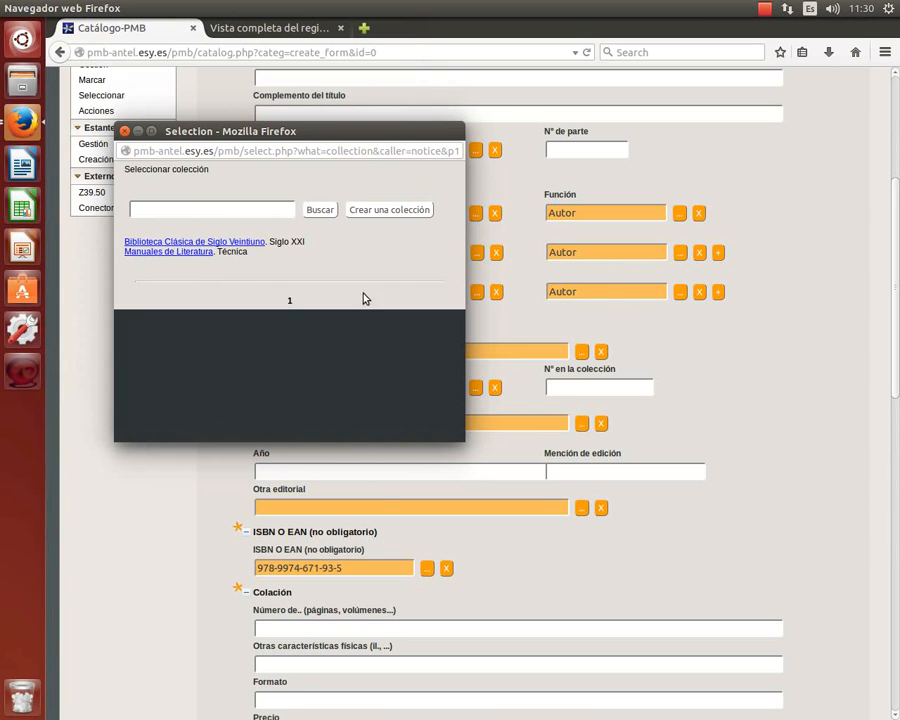
{"action": "left_click", "coordinate": [410, 216]}
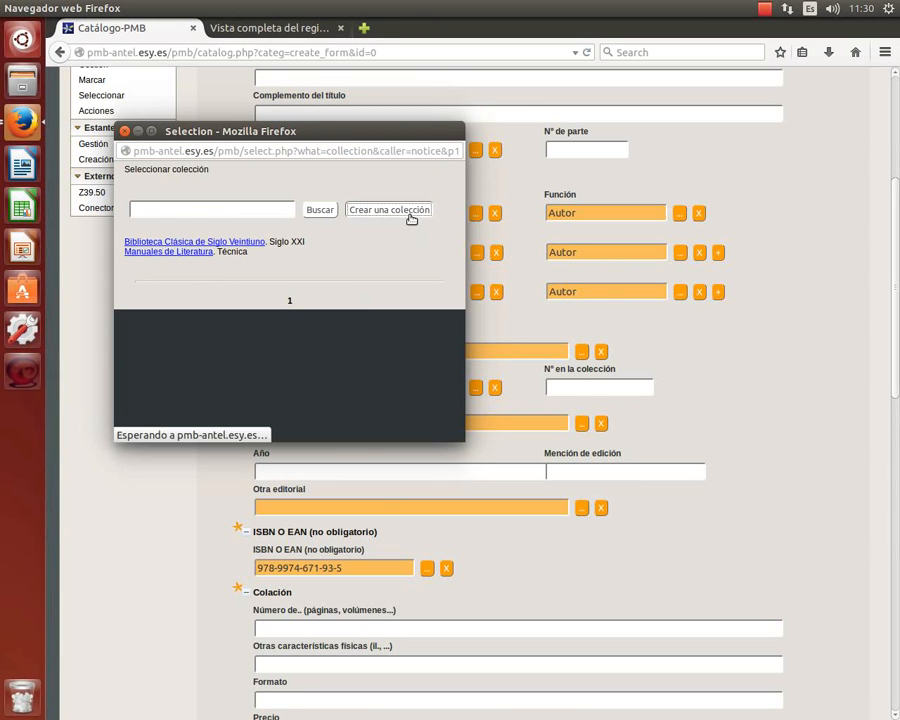
{"action": "left_click_drag", "start_coordinate": [458, 186], "coordinate": [718, 180]}
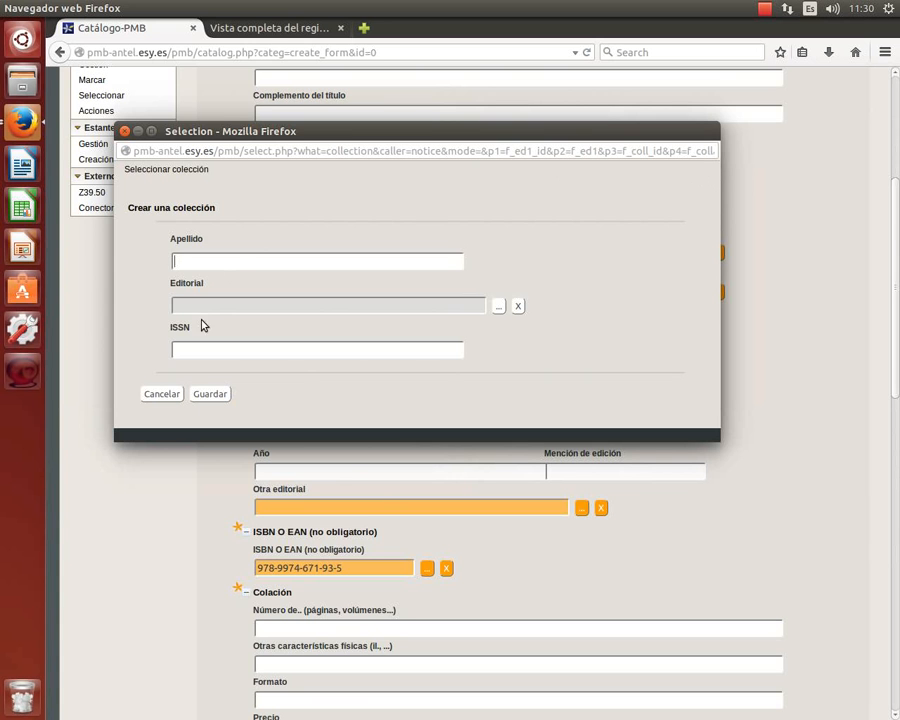
{"action": "left_click", "coordinate": [270, 30]}
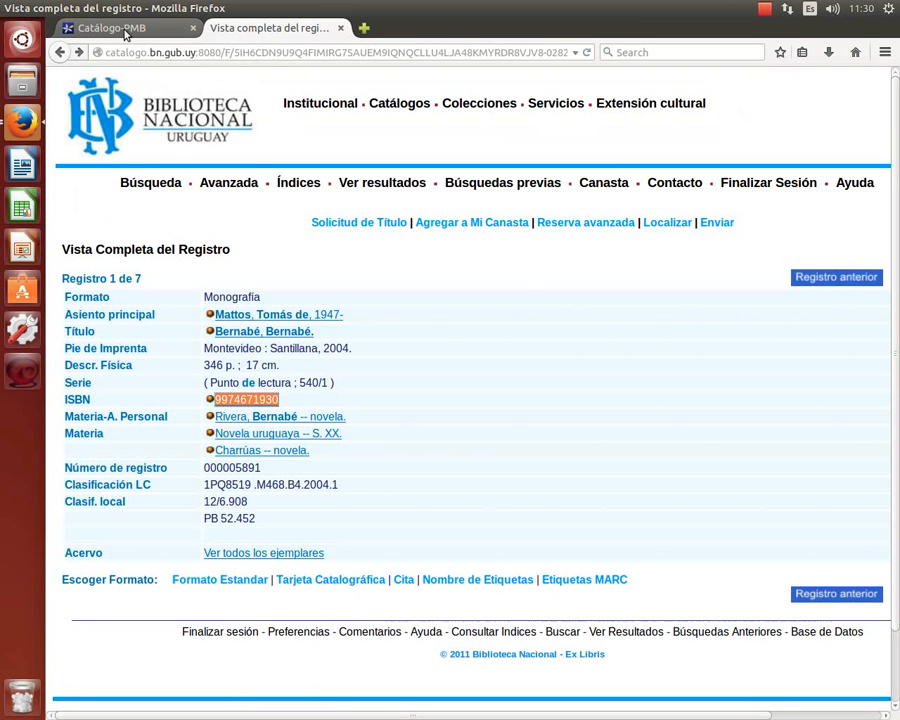
{"action": "left_click", "coordinate": [125, 32]}
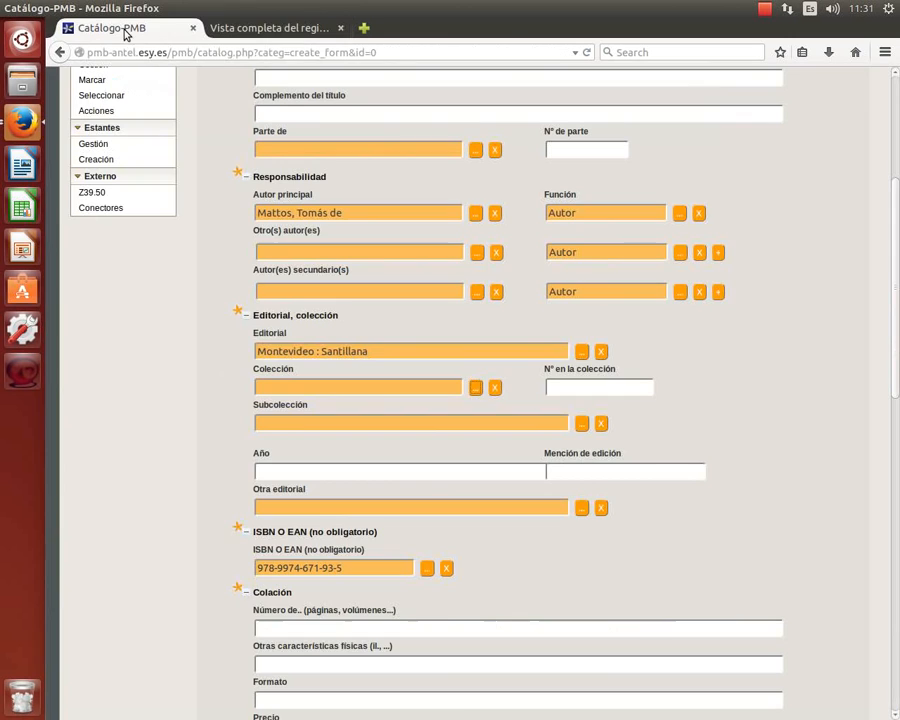
{"action": "left_click", "coordinate": [24, 112]}
{"action": "left_click", "coordinate": [181, 376]}
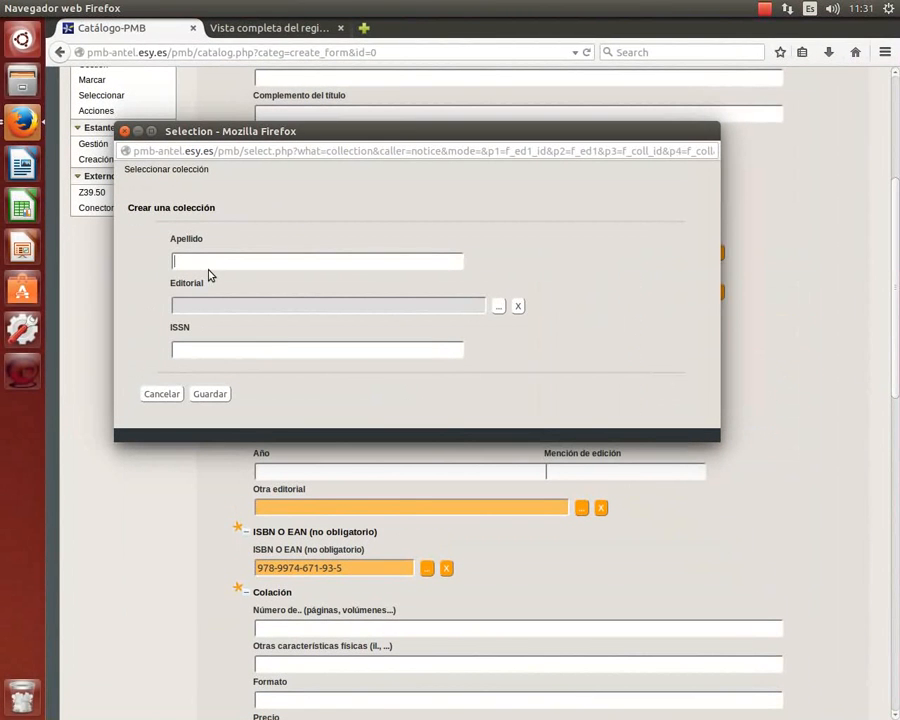
Create collection 'Punto de lectura' under Montevideo : Santillana and assign it to the record.
{"action": "type", "text": "Punto de lectura"}
{"action": "left_click", "coordinate": [210, 395]}
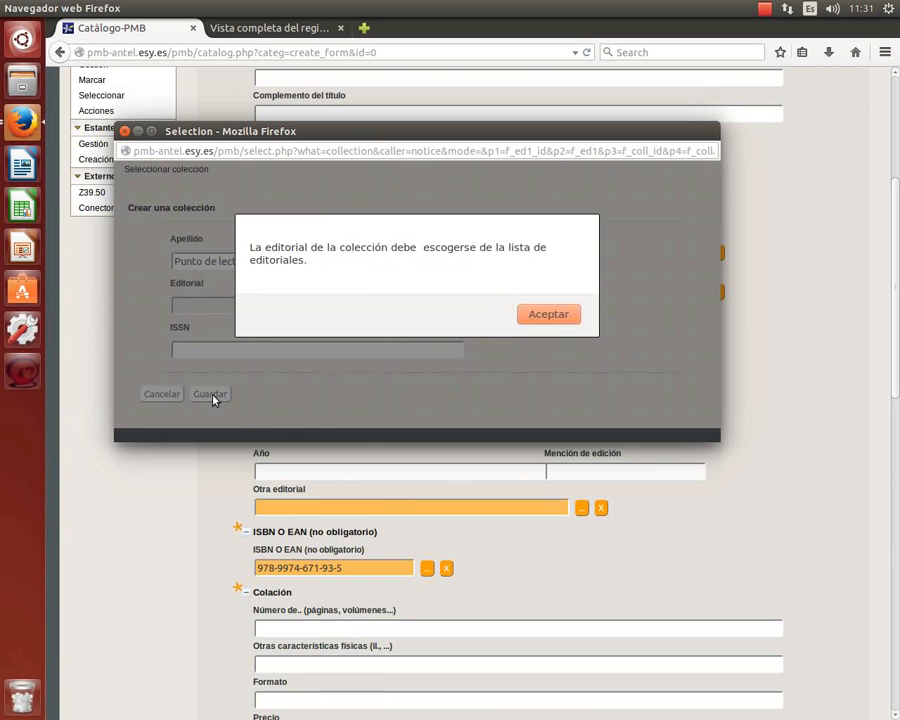
{"action": "left_click", "coordinate": [548, 314]}
{"action": "left_click", "coordinate": [497, 306]}
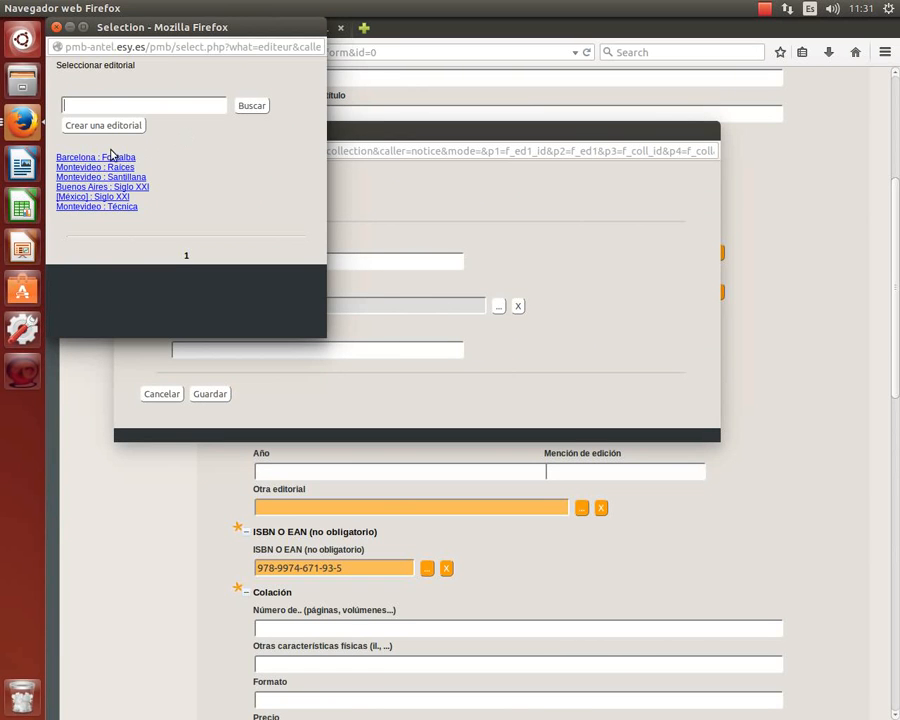
{"action": "left_click", "coordinate": [110, 177]}
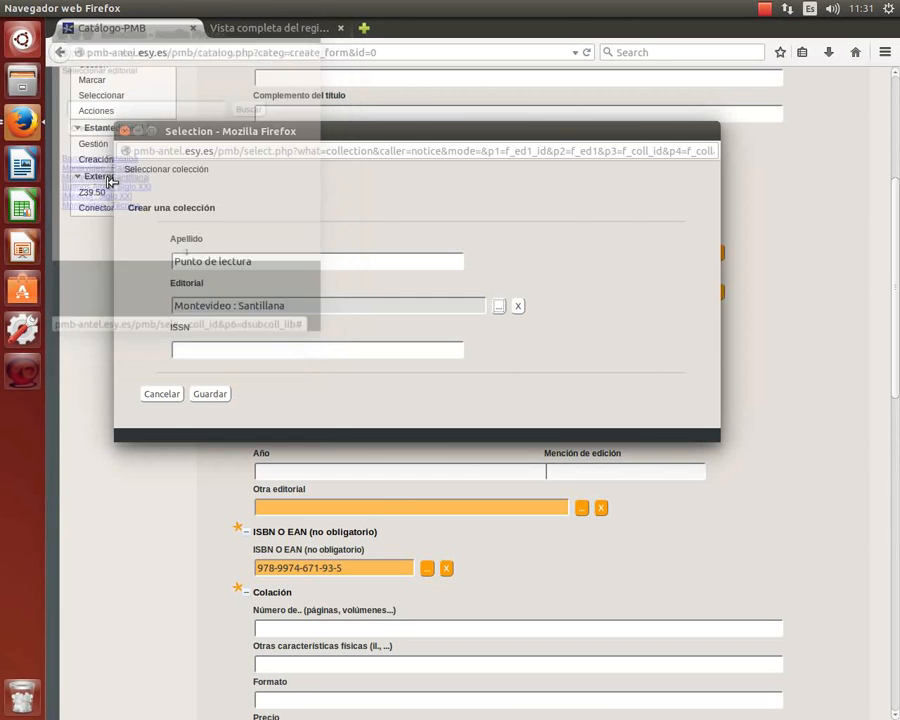
{"action": "left_click", "coordinate": [206, 395]}
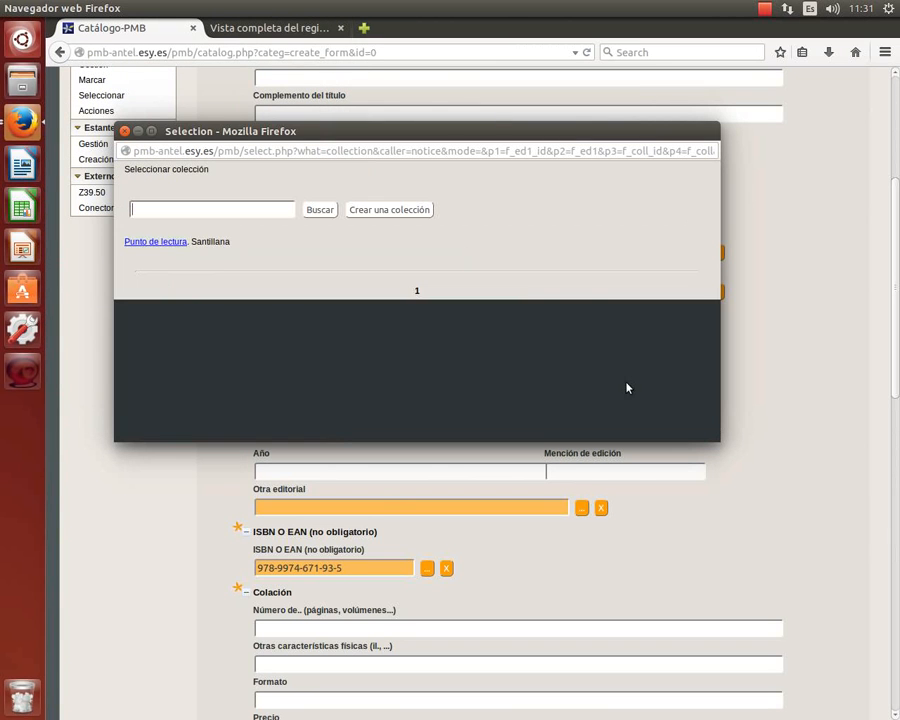
{"action": "left_click", "coordinate": [161, 243]}
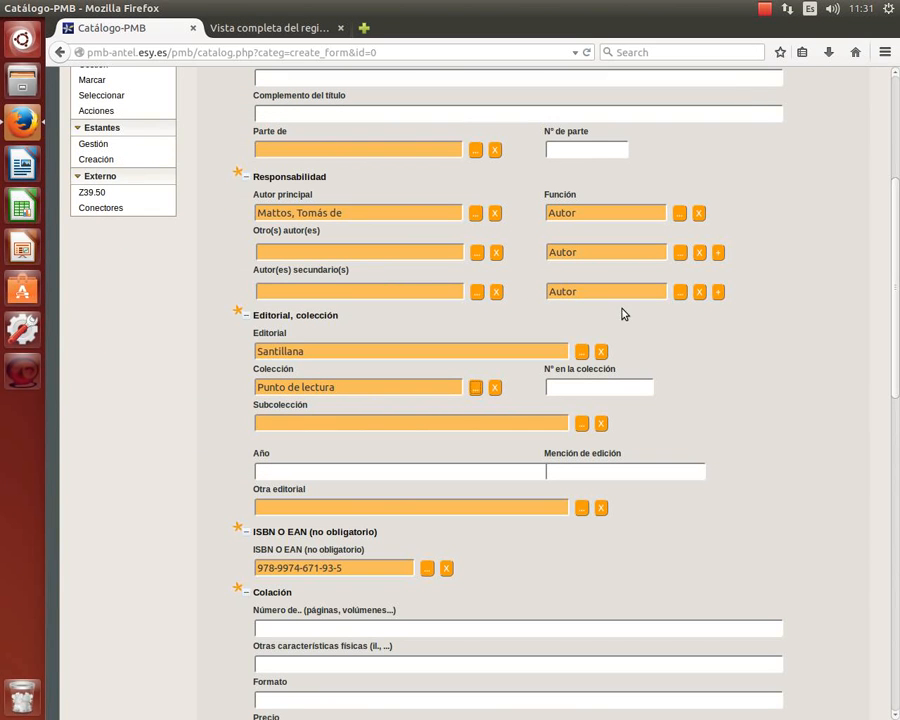
Enter 540/1 as the Nº en la colección, taken from the catalog's Serie line.
{"action": "left_click", "coordinate": [566, 386]}
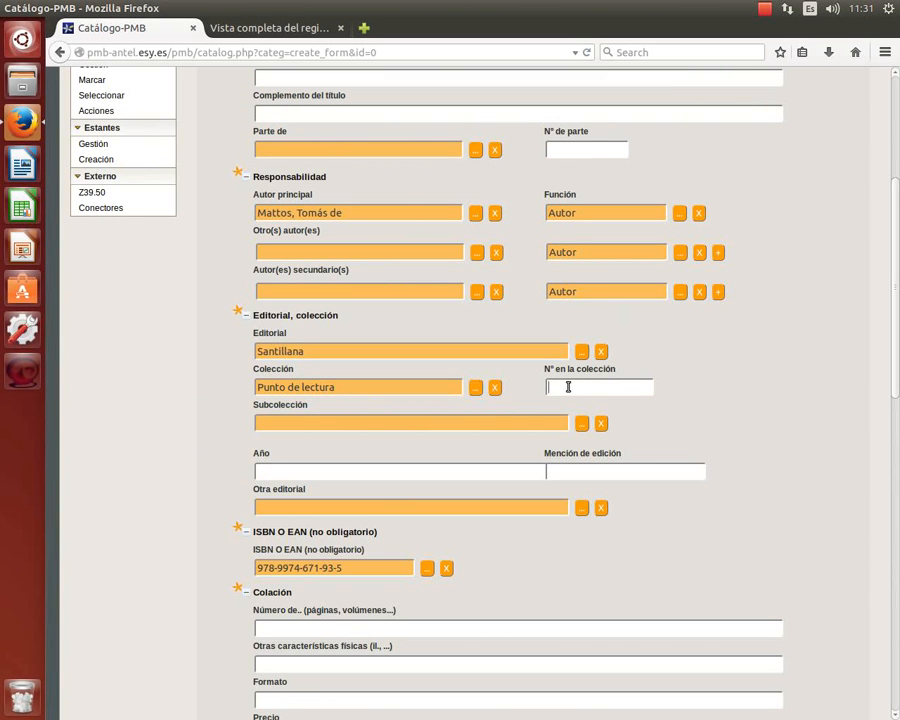
{"action": "left_click", "coordinate": [275, 31]}
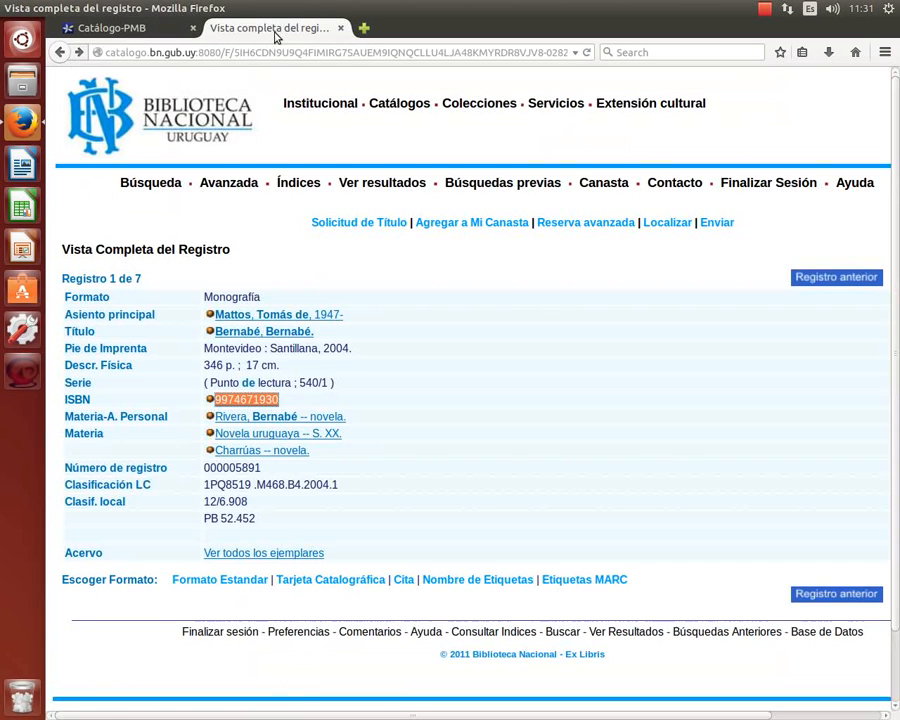
{"action": "left_click", "coordinate": [92, 28]}
{"action": "type", "text": "540/1"}
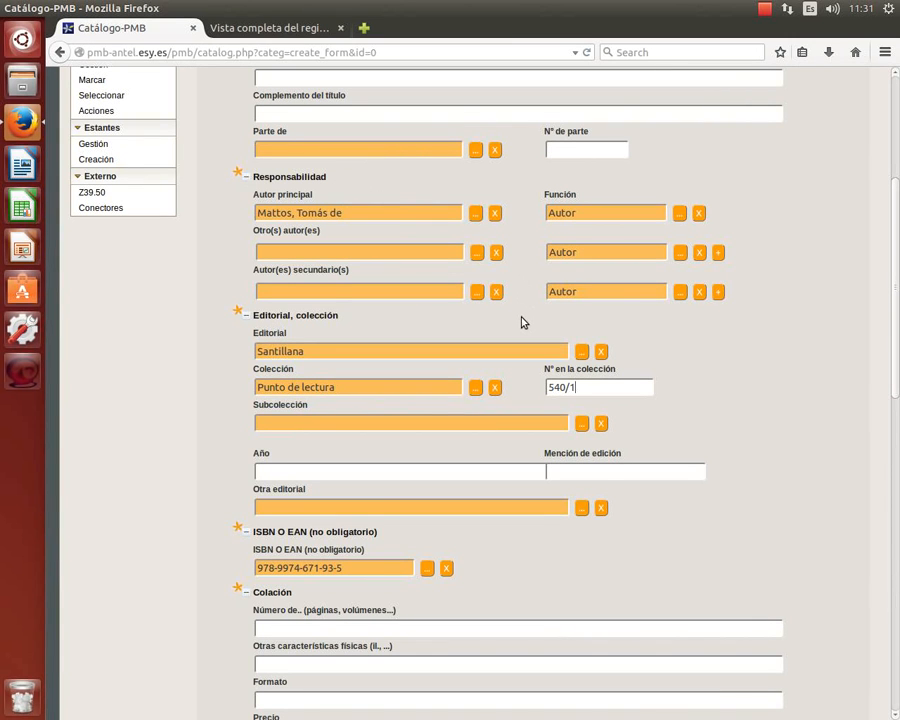
{"action": "scroll", "coordinate": [521, 322], "scroll_direction": "down", "scroll_amount": 3}
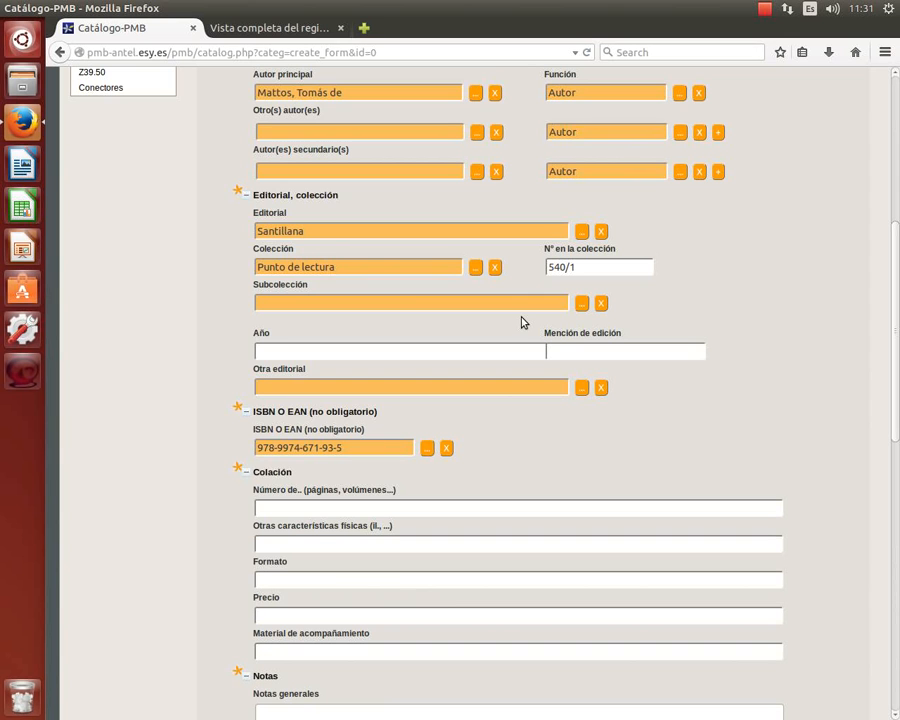
{"action": "scroll", "coordinate": [521, 322], "scroll_direction": "down", "scroll_amount": 2}
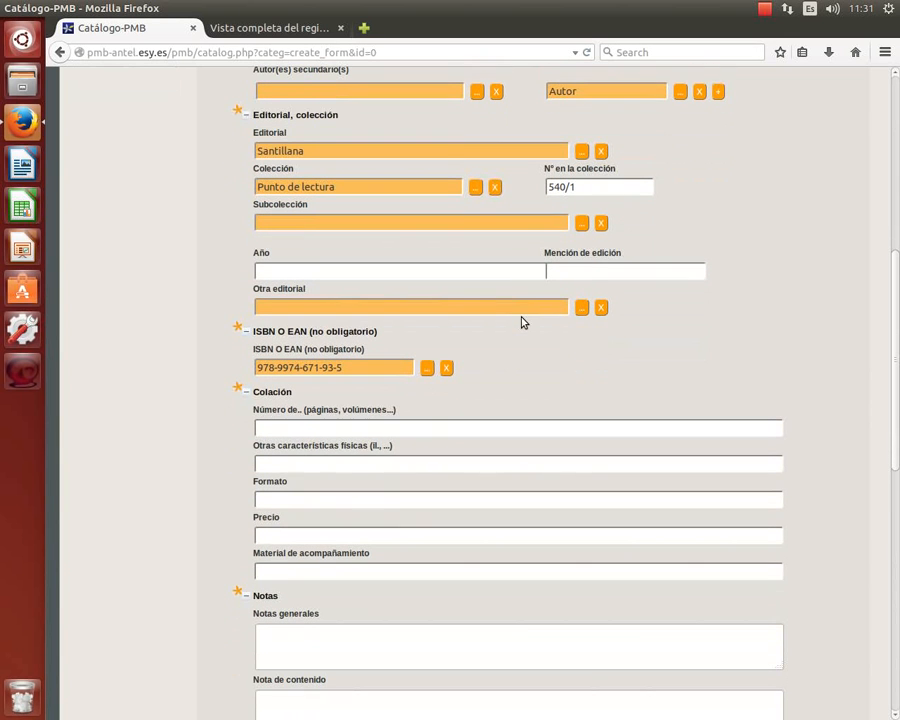
{"action": "left_click", "coordinate": [593, 275]}
{"action": "scroll", "coordinate": [565, 295], "scroll_direction": "up", "scroll_amount": 3}
{"action": "scroll", "coordinate": [570, 296], "scroll_direction": "up", "scroll_amount": 1}
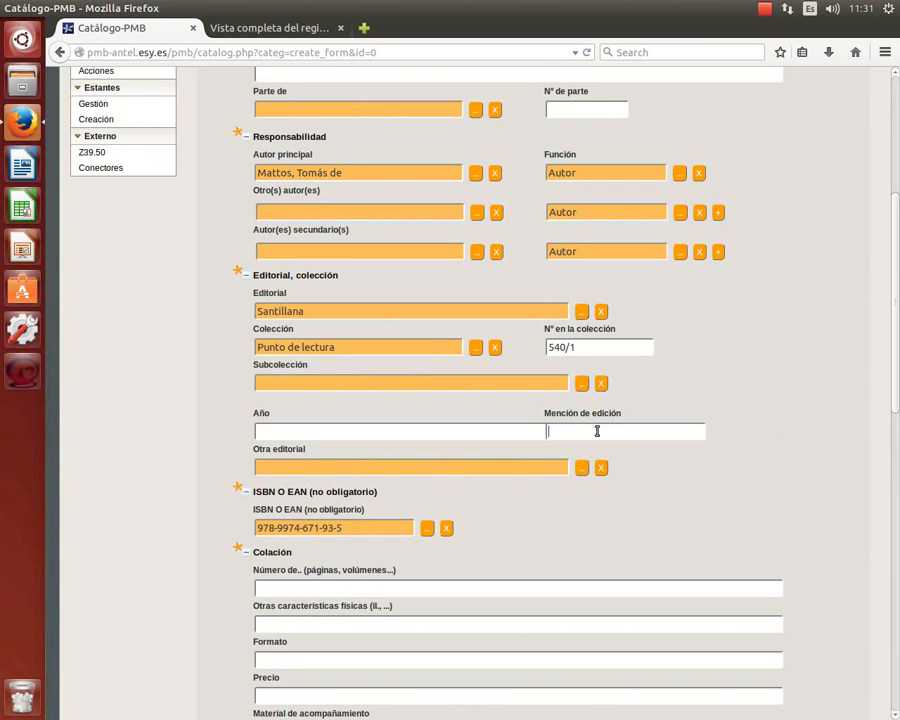
{"action": "left_click", "coordinate": [252, 30]}
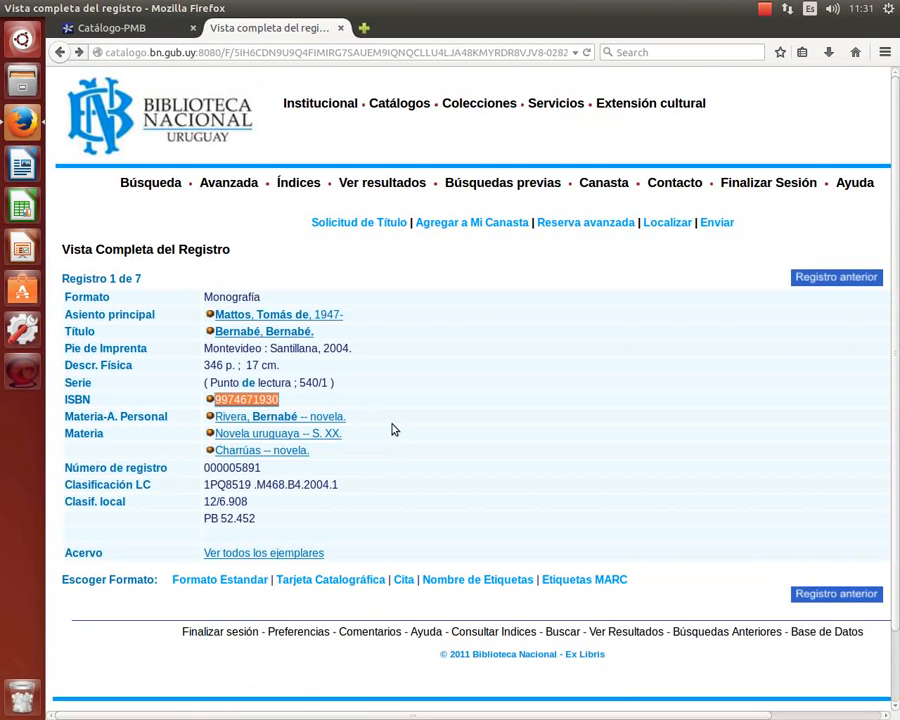
{"action": "left_click", "coordinate": [181, 33]}
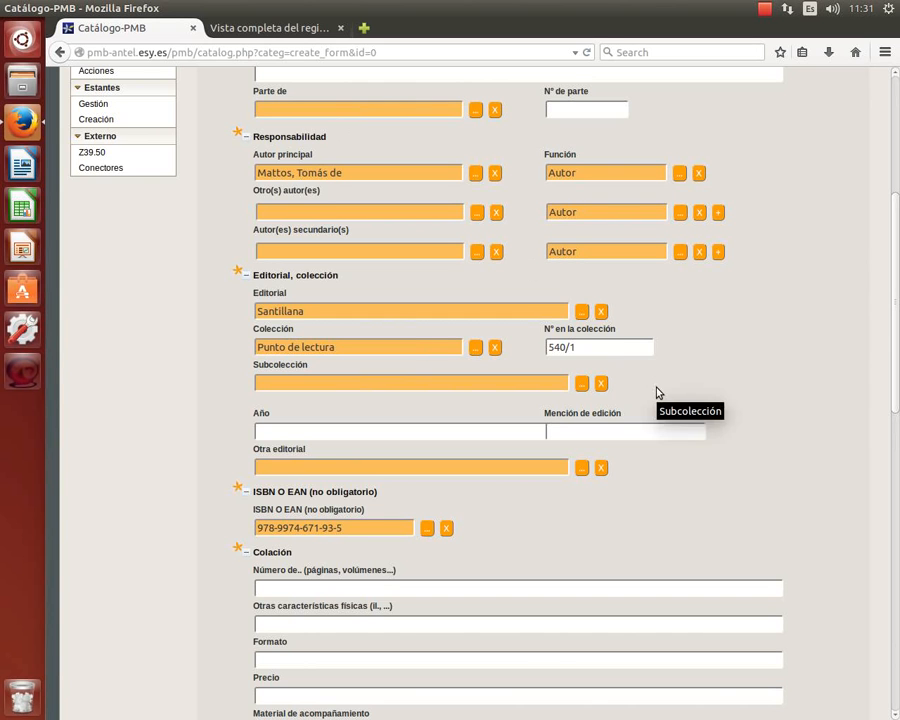
{"action": "scroll", "coordinate": [712, 466], "scroll_direction": "down", "scroll_amount": 2}
{"action": "scroll", "coordinate": [712, 466], "scroll_direction": "down", "scroll_amount": 1}
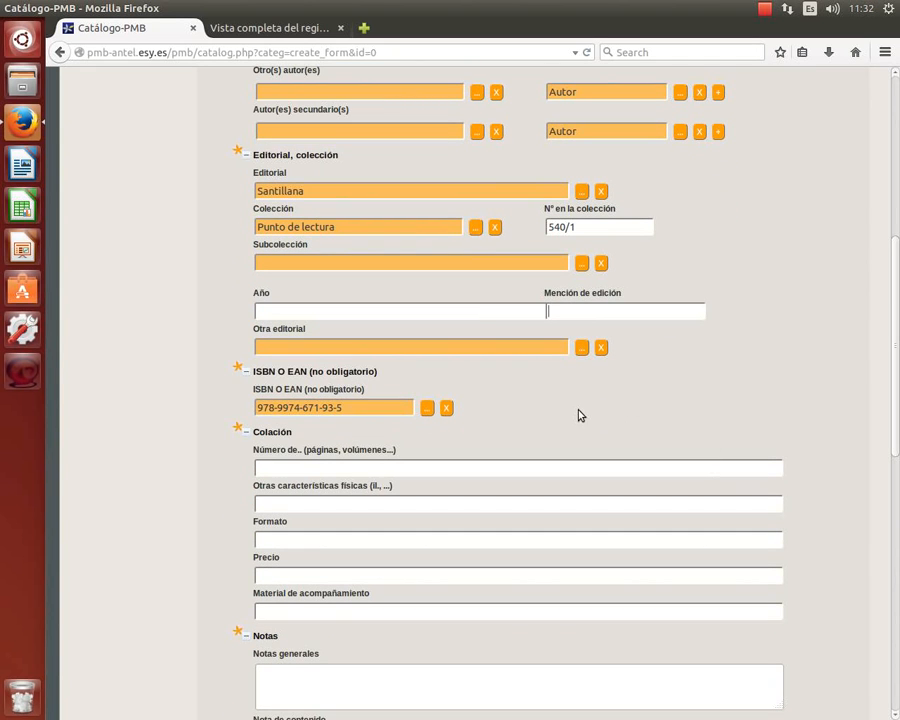
{"action": "scroll", "coordinate": [578, 416], "scroll_direction": "down", "scroll_amount": 3}
{"action": "left_click", "coordinate": [282, 348]}
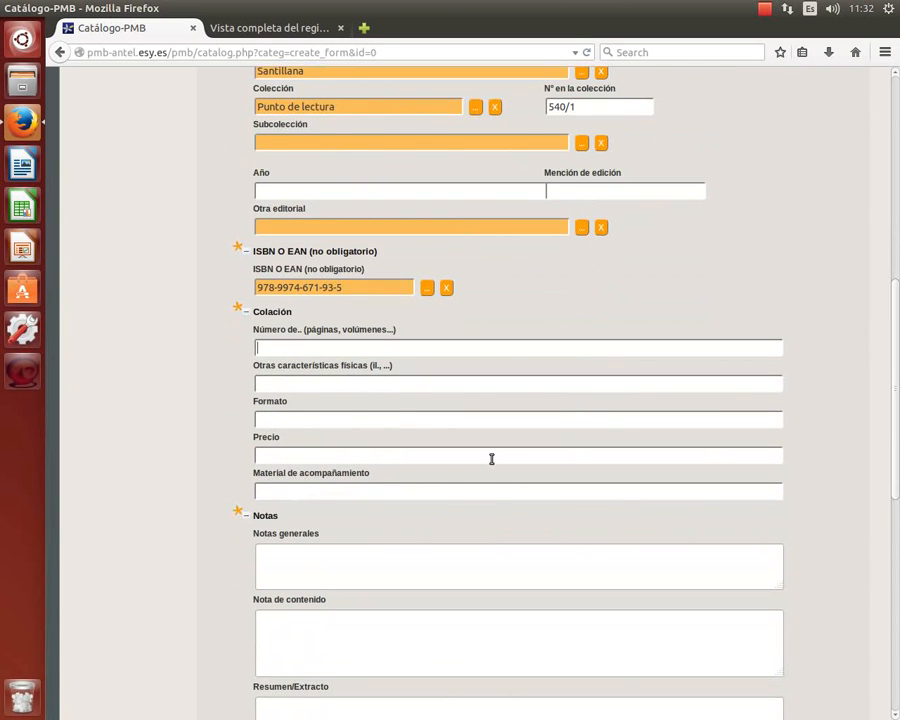
{"action": "scroll", "coordinate": [491, 459], "scroll_direction": "up", "scroll_amount": 6}
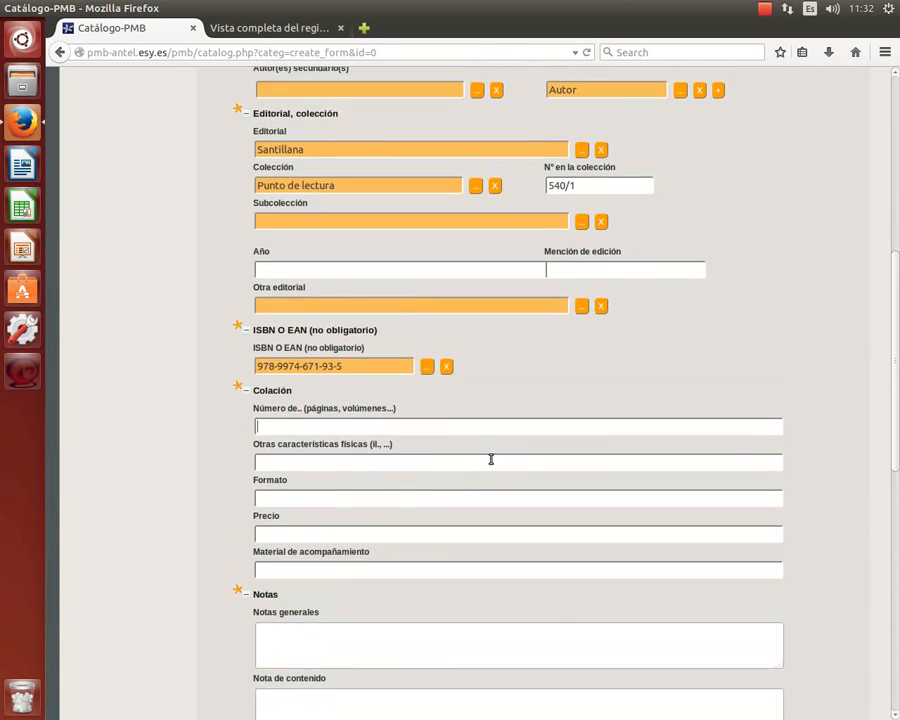
{"action": "scroll", "coordinate": [491, 459], "scroll_direction": "up", "scroll_amount": 5}
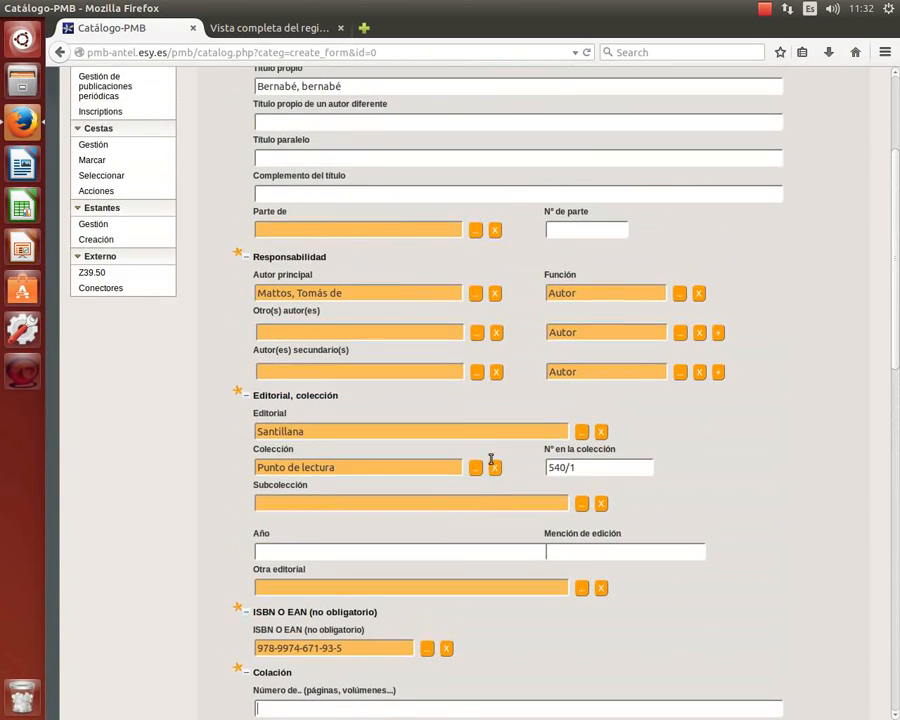
{"action": "scroll", "coordinate": [488, 460], "scroll_direction": "down", "scroll_amount": 6}
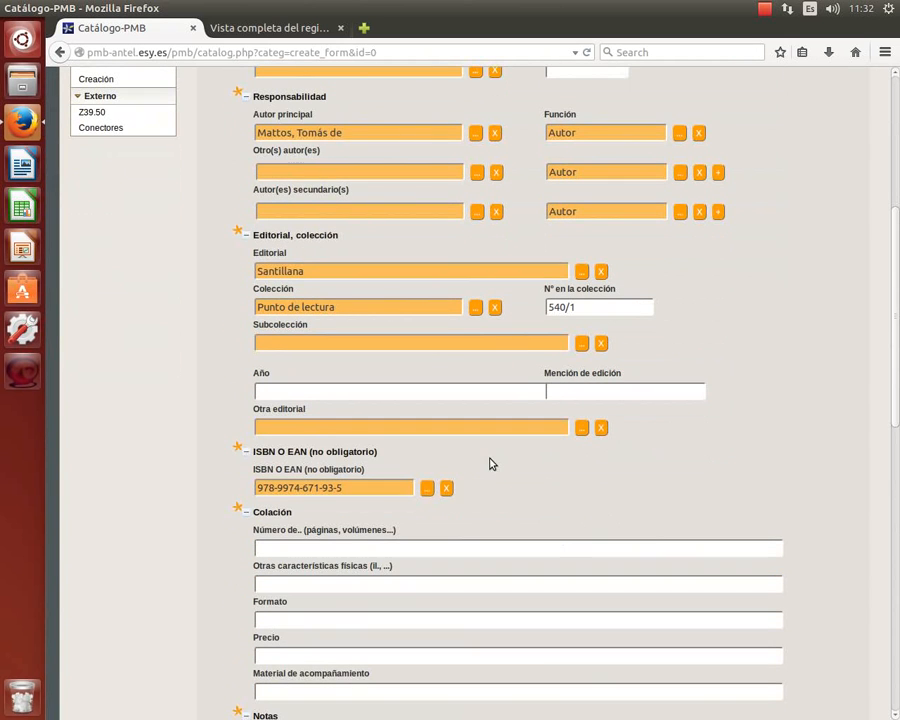
{"action": "scroll", "coordinate": [488, 462], "scroll_direction": "down", "scroll_amount": 1}
{"action": "scroll", "coordinate": [486, 460], "scroll_direction": "up", "scroll_amount": 10}
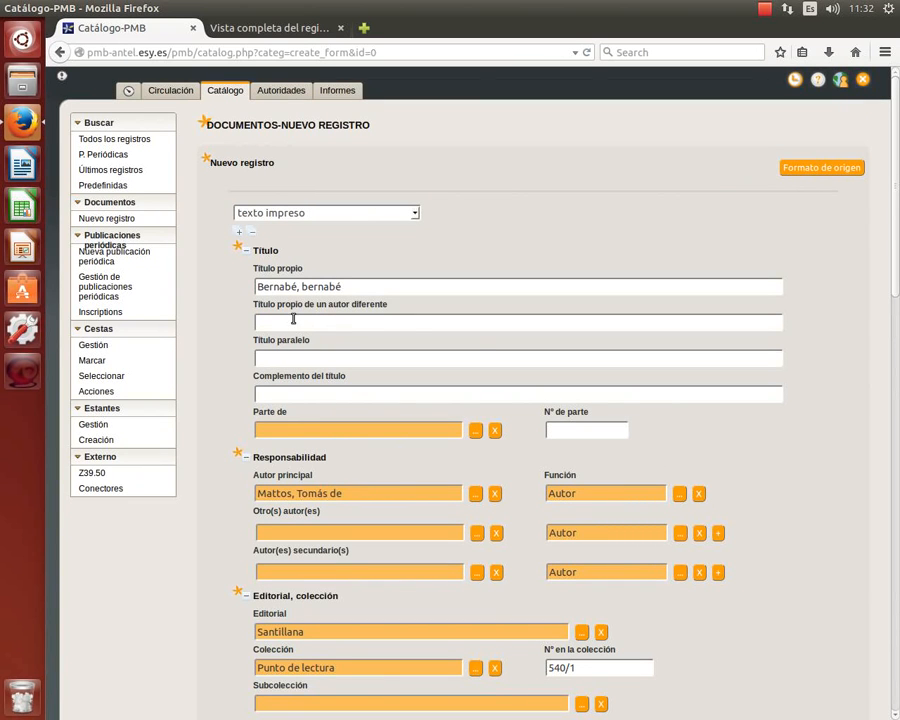
Collapse the Responsabilidad, Editorial, Colación, Notas, Indexación and Idioma sections.
{"action": "scroll", "coordinate": [390, 358], "scroll_direction": "down", "scroll_amount": 2}
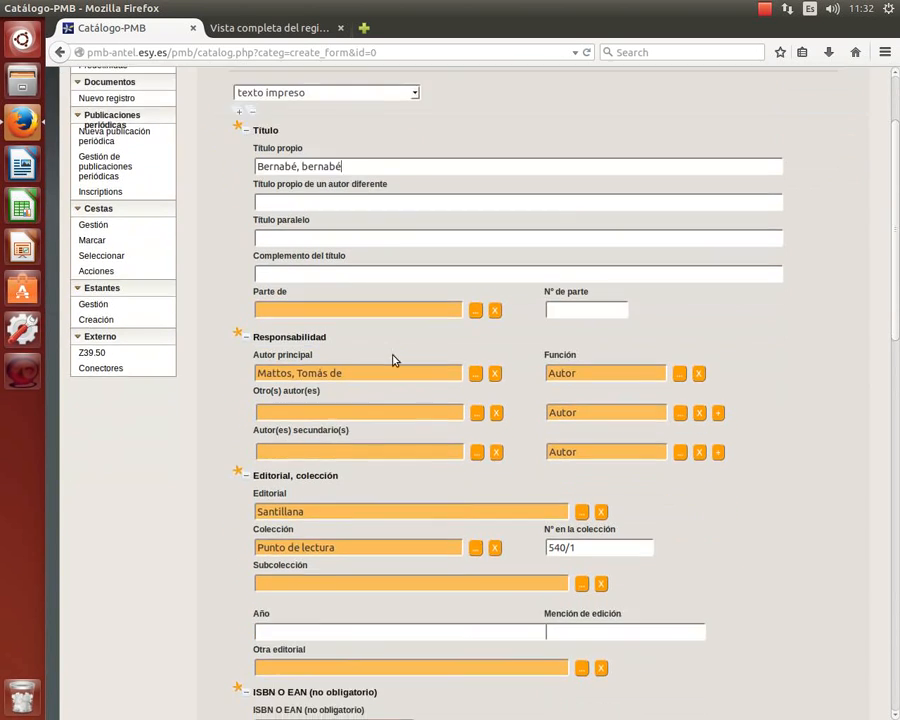
{"action": "left_click", "coordinate": [247, 339]}
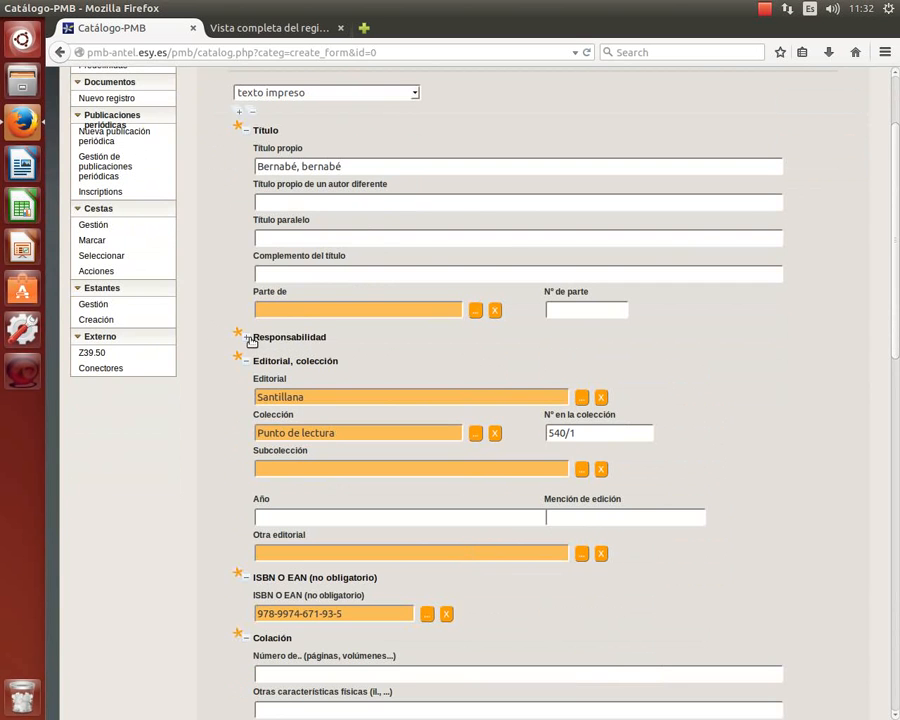
{"action": "left_click", "coordinate": [247, 365]}
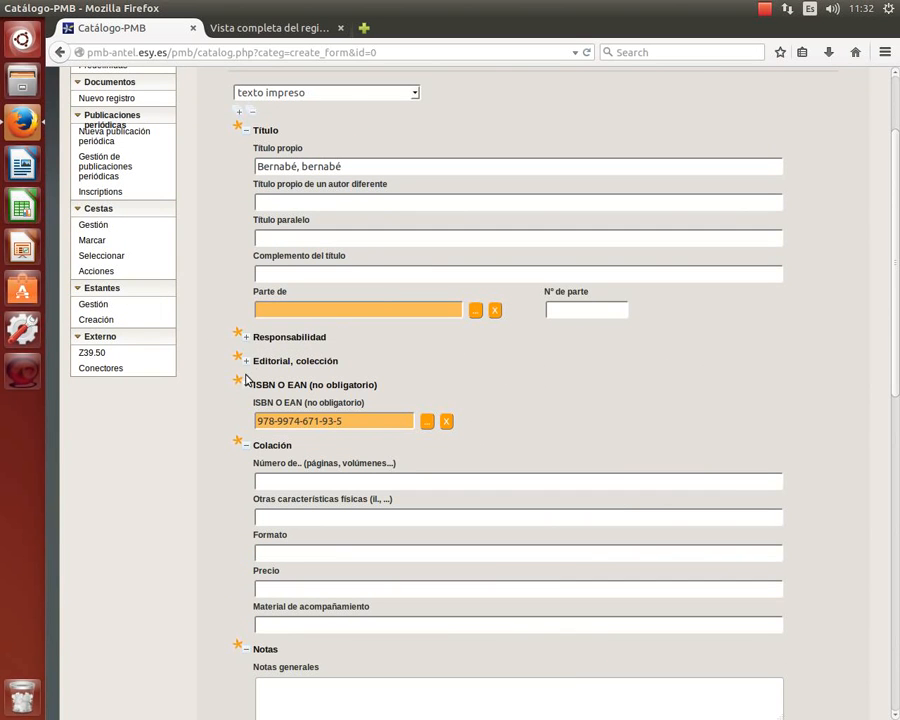
{"action": "left_click", "coordinate": [247, 446]}
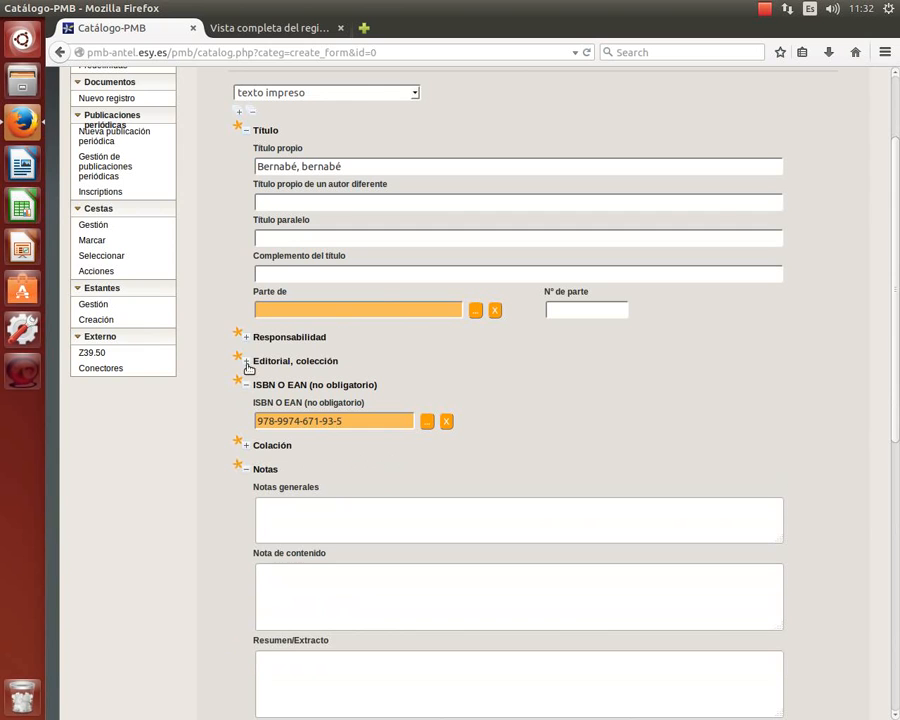
{"action": "left_click", "coordinate": [246, 467]}
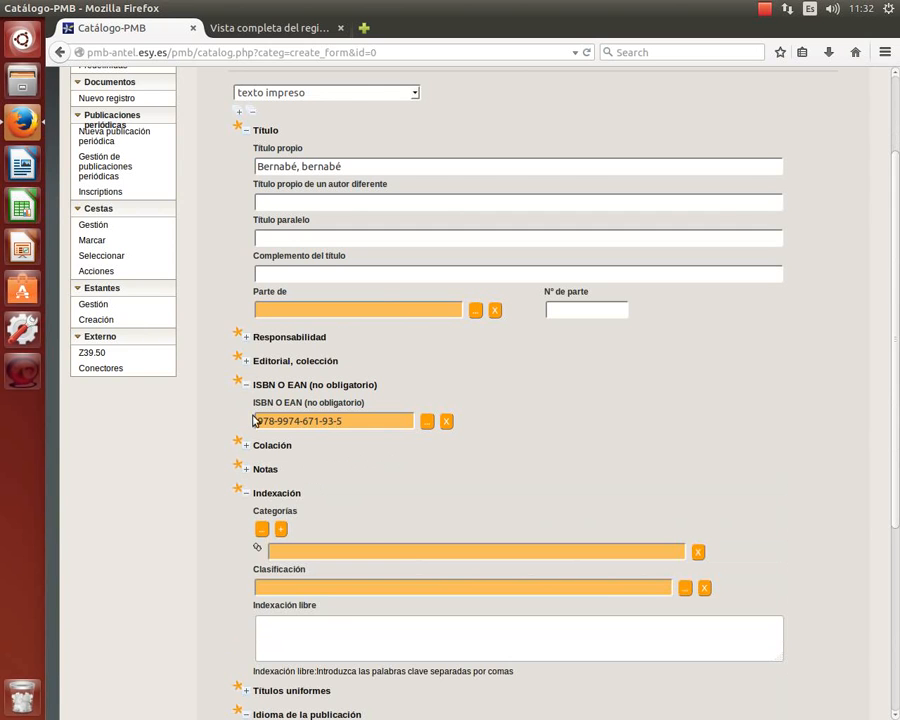
{"action": "left_click", "coordinate": [247, 493]}
{"action": "left_click", "coordinate": [241, 539]}
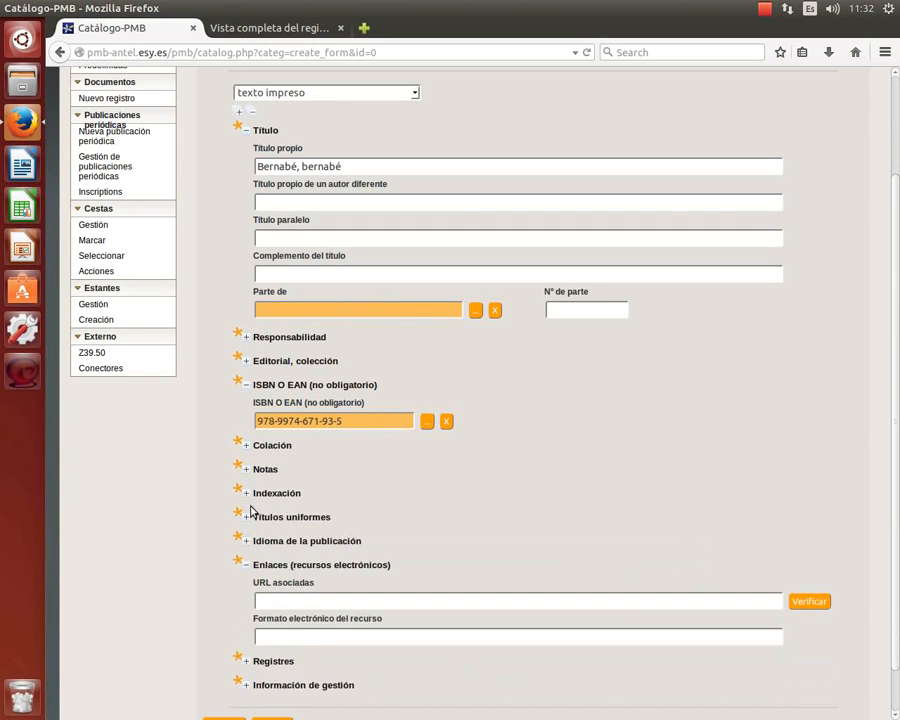
Expand Responsabilidad and Editorial, colección to show Mattos, Tomás de and Santillana.
{"action": "left_click", "coordinate": [246, 337]}
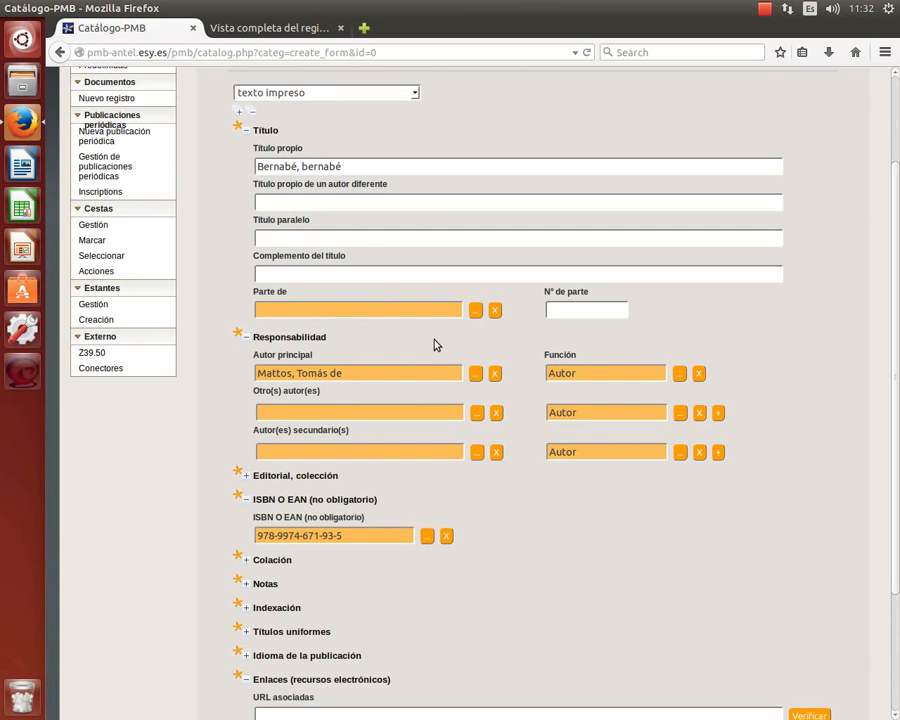
{"action": "scroll", "coordinate": [434, 344], "scroll_direction": "down", "scroll_amount": 2}
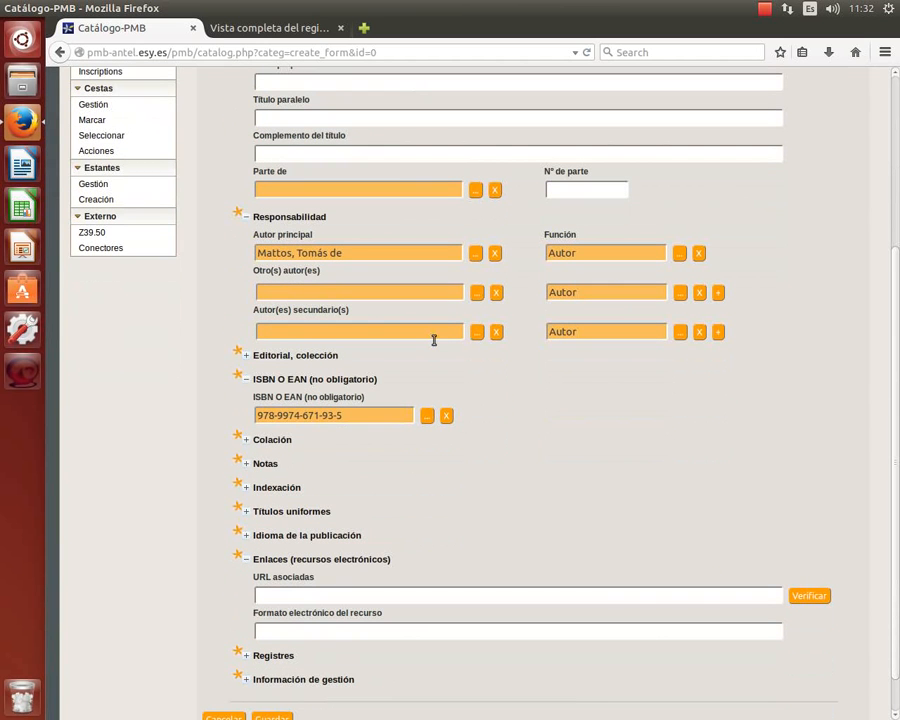
{"action": "left_click", "coordinate": [245, 358]}
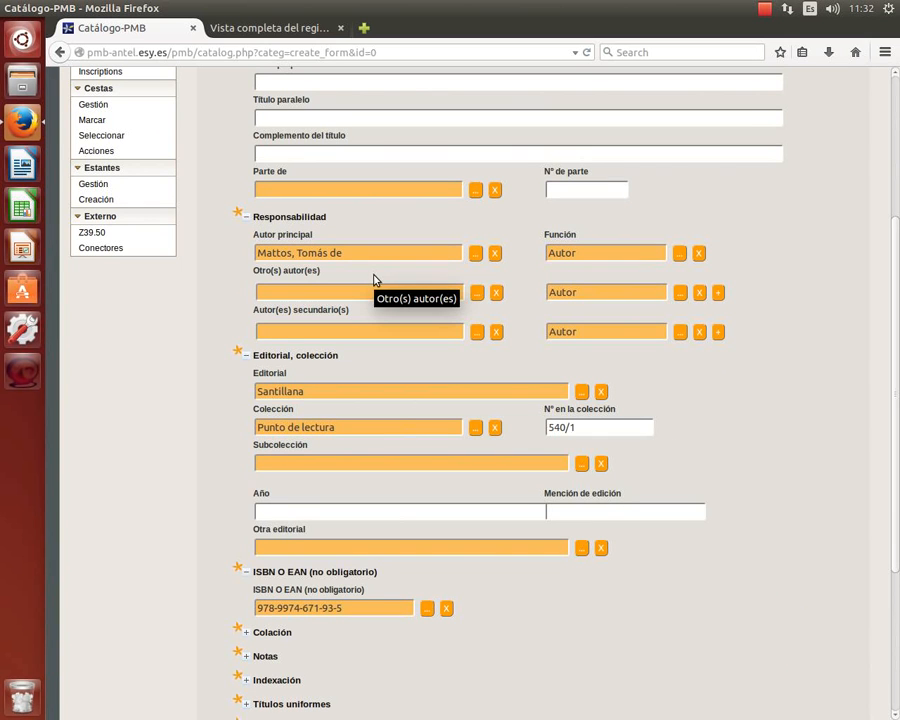
{"action": "scroll", "coordinate": [376, 280], "scroll_direction": "down", "scroll_amount": 3}
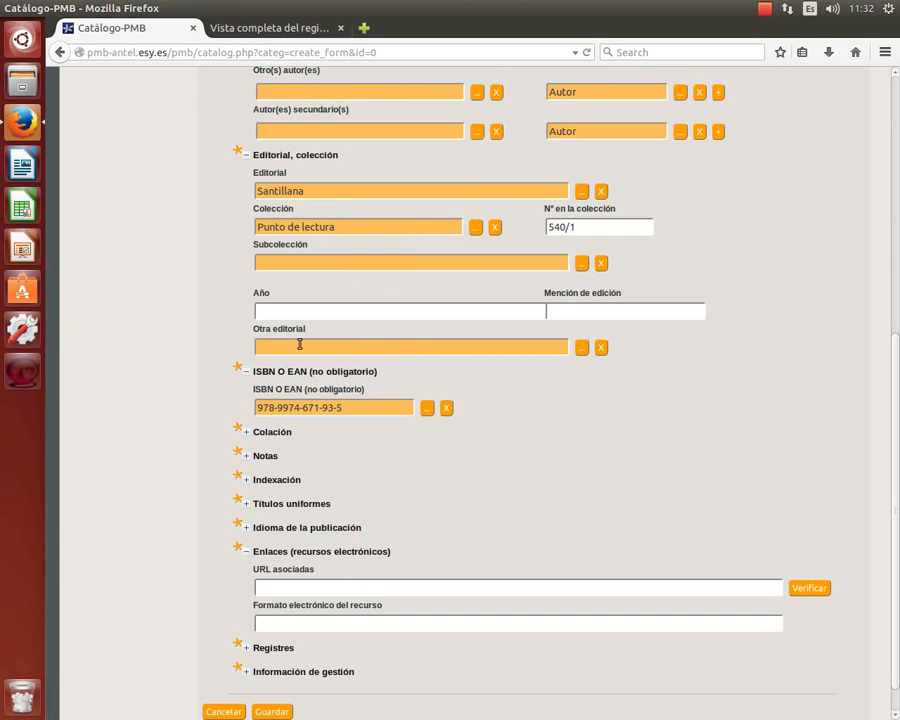
Expand Colación and enter 346 p. as the page count from the Biblioteca Nacional record.
{"action": "left_click", "coordinate": [248, 432]}
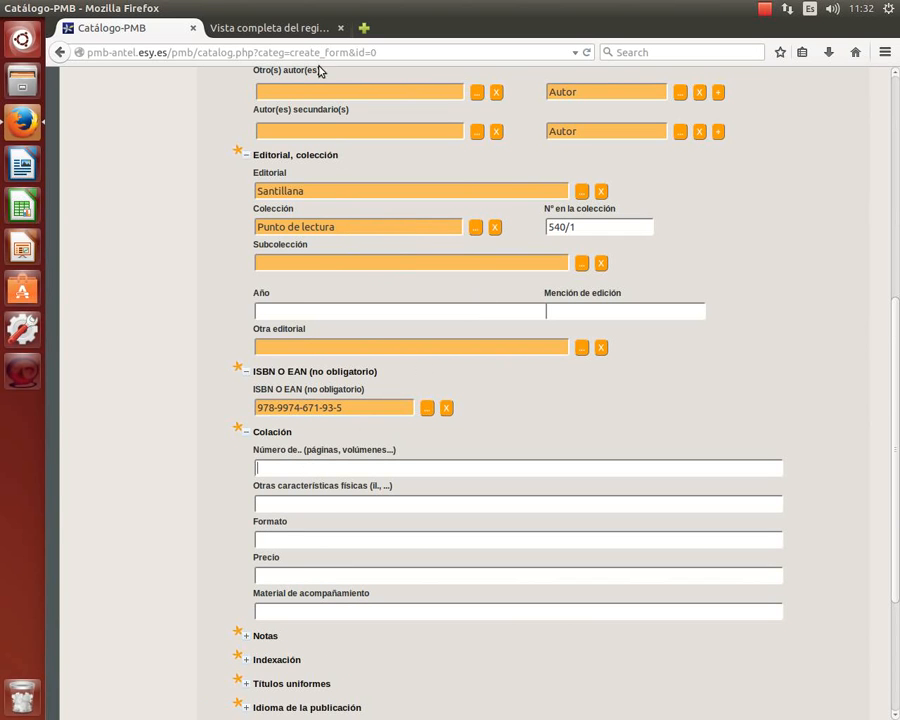
{"action": "left_click", "coordinate": [280, 28]}
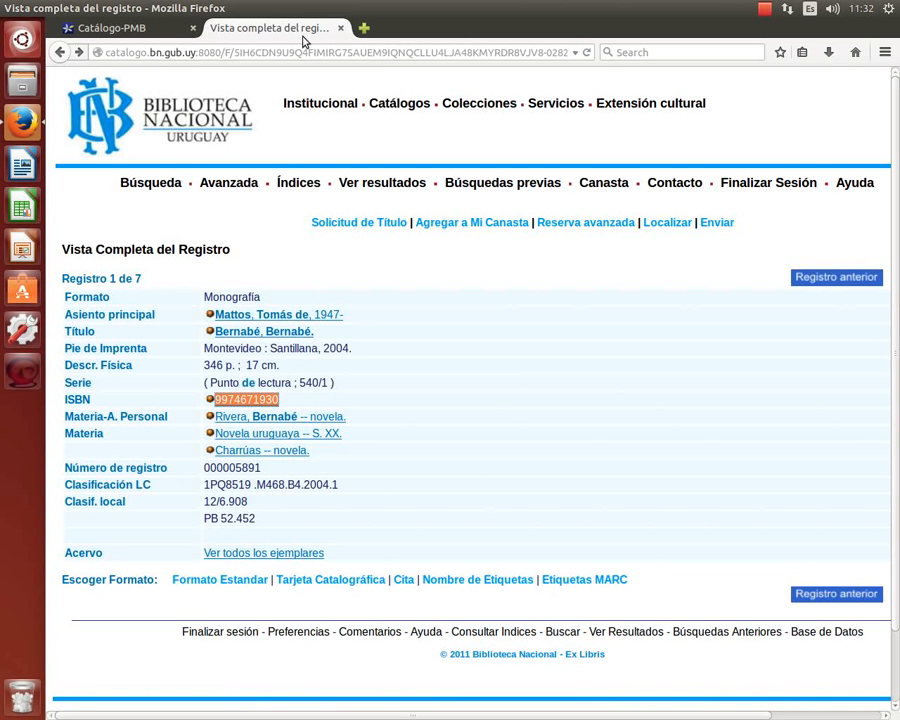
{"action": "left_click", "coordinate": [78, 28]}
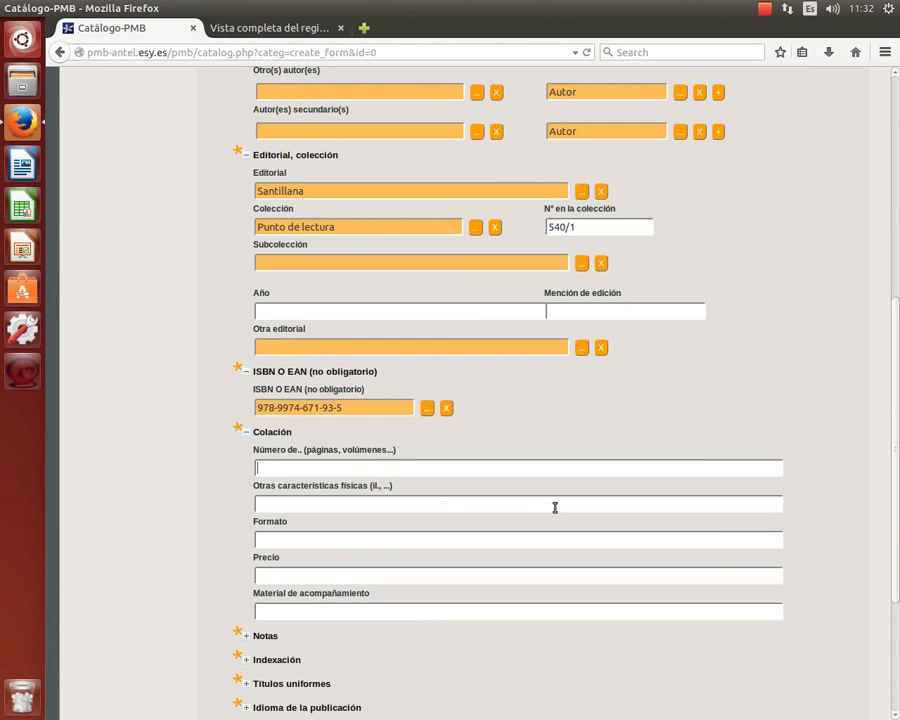
{"action": "type", "text": "346 p."}
{"action": "scroll", "coordinate": [527, 504], "scroll_direction": "down", "scroll_amount": 2}
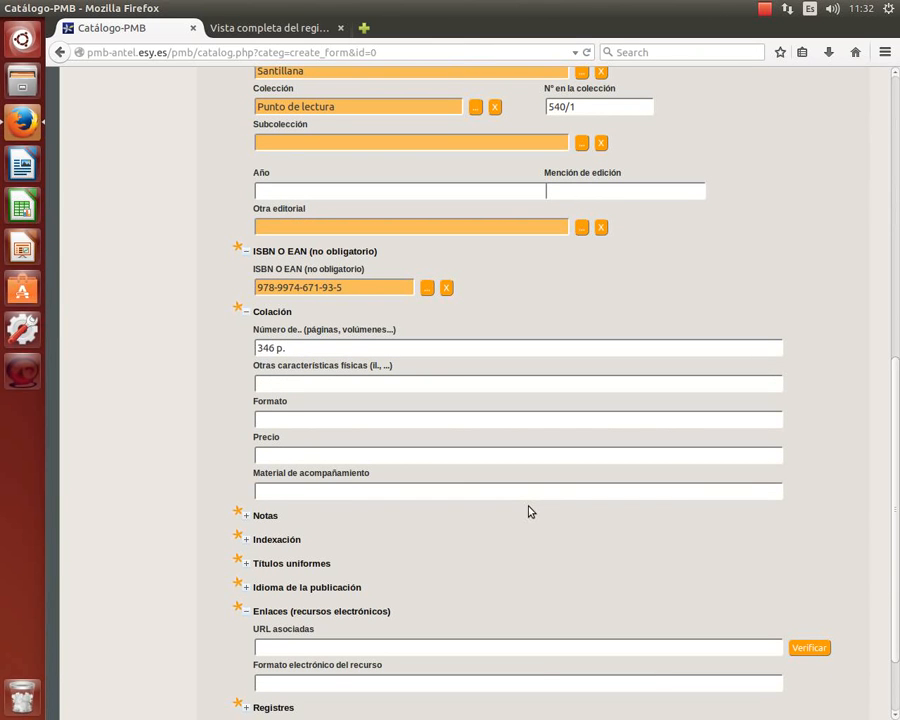
{"action": "left_click", "coordinate": [295, 32]}
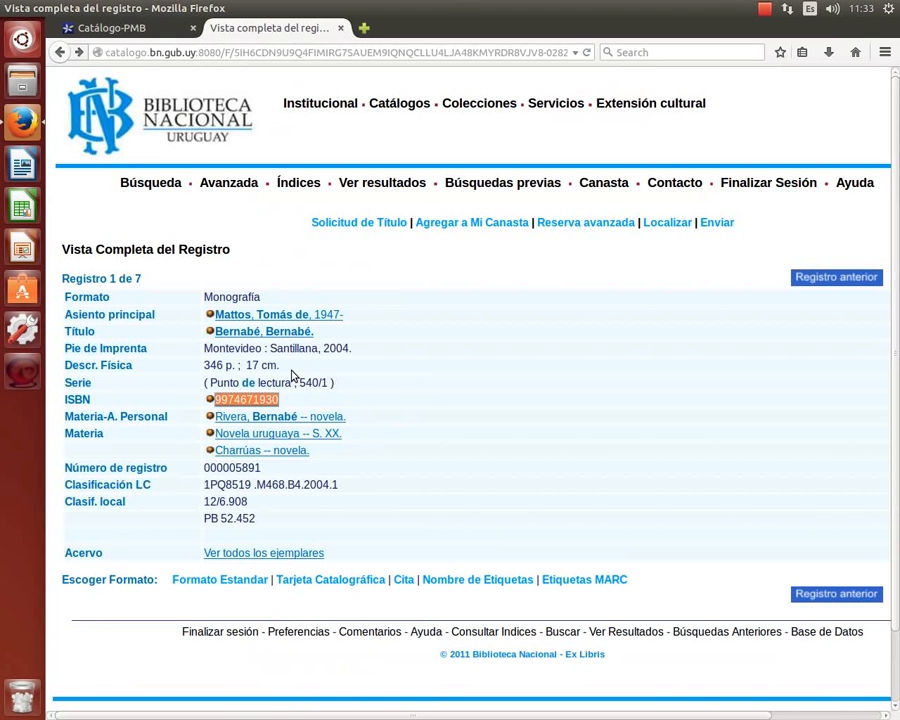
{"action": "left_click", "coordinate": [140, 30]}
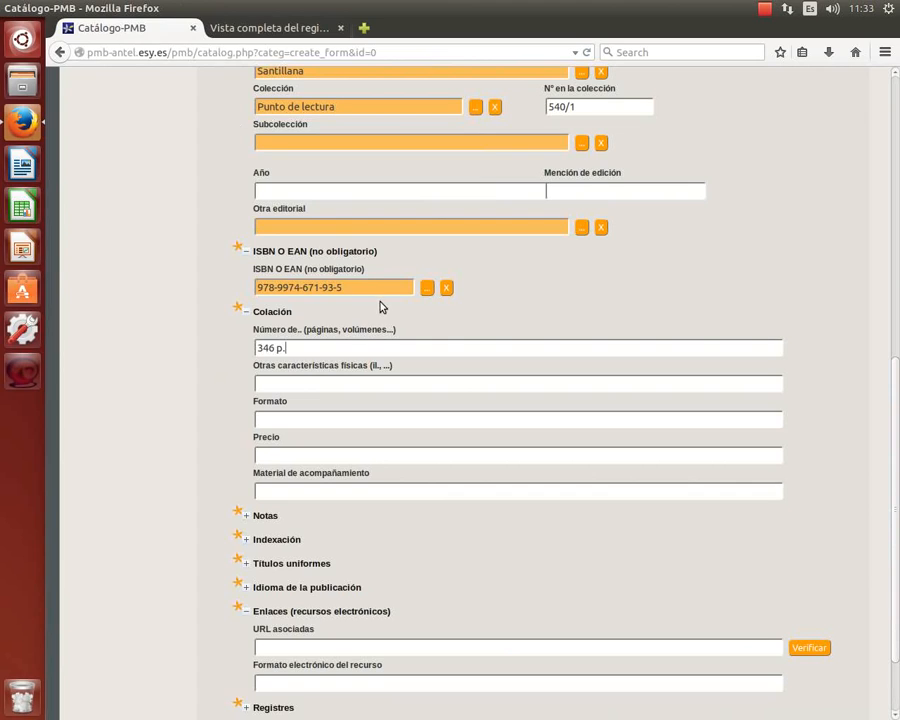
{"action": "scroll", "coordinate": [376, 292], "scroll_direction": "down", "scroll_amount": 1}
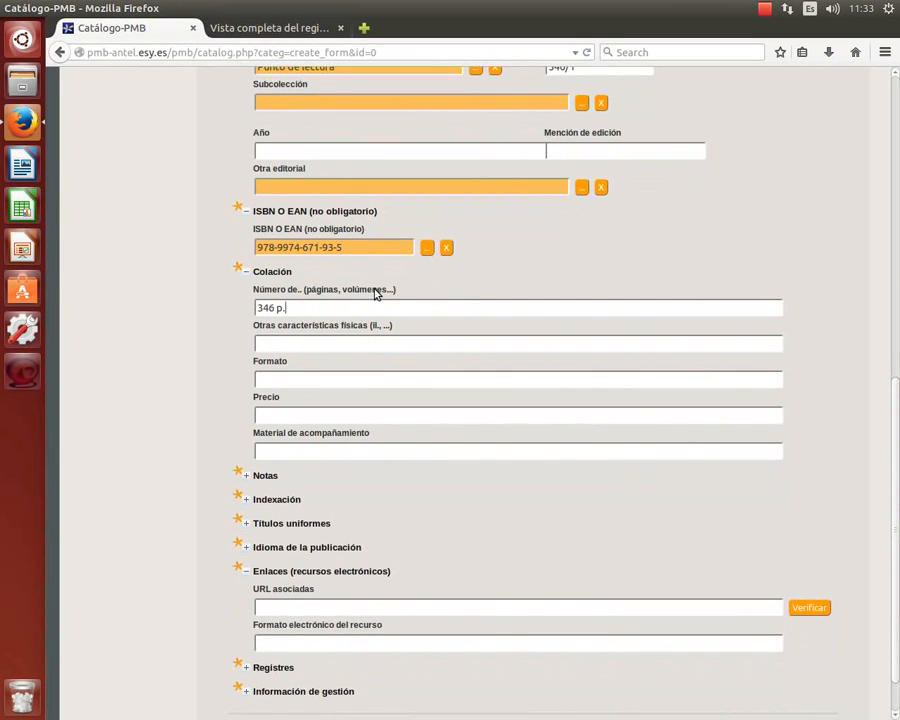
{"action": "scroll", "coordinate": [376, 292], "scroll_direction": "up", "scroll_amount": 1}
{"action": "scroll", "coordinate": [376, 290], "scroll_direction": "down", "scroll_amount": 2}
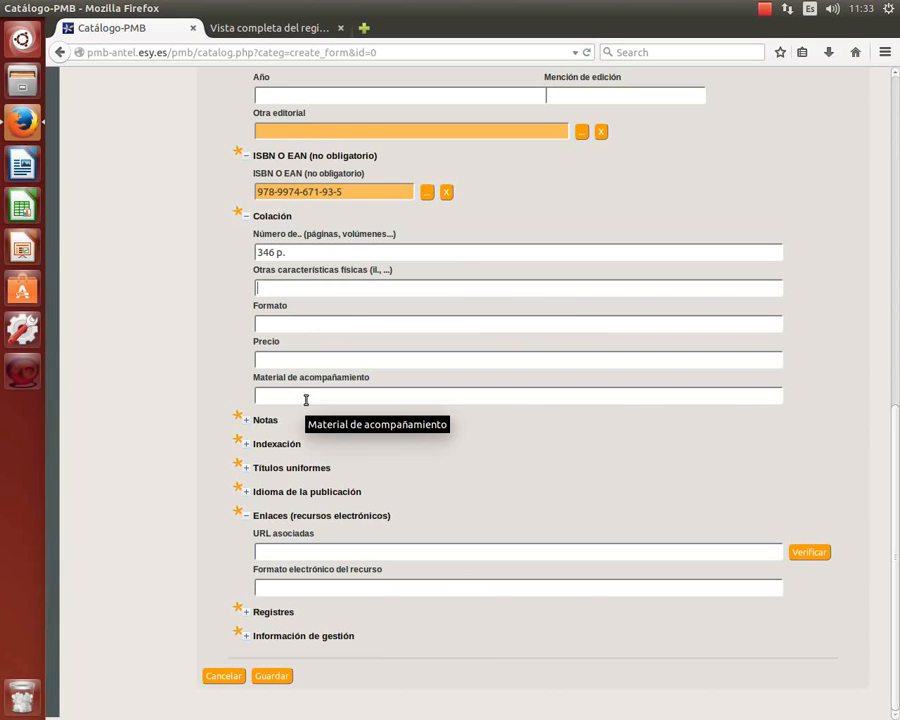
{"action": "left_click", "coordinate": [524, 399]}
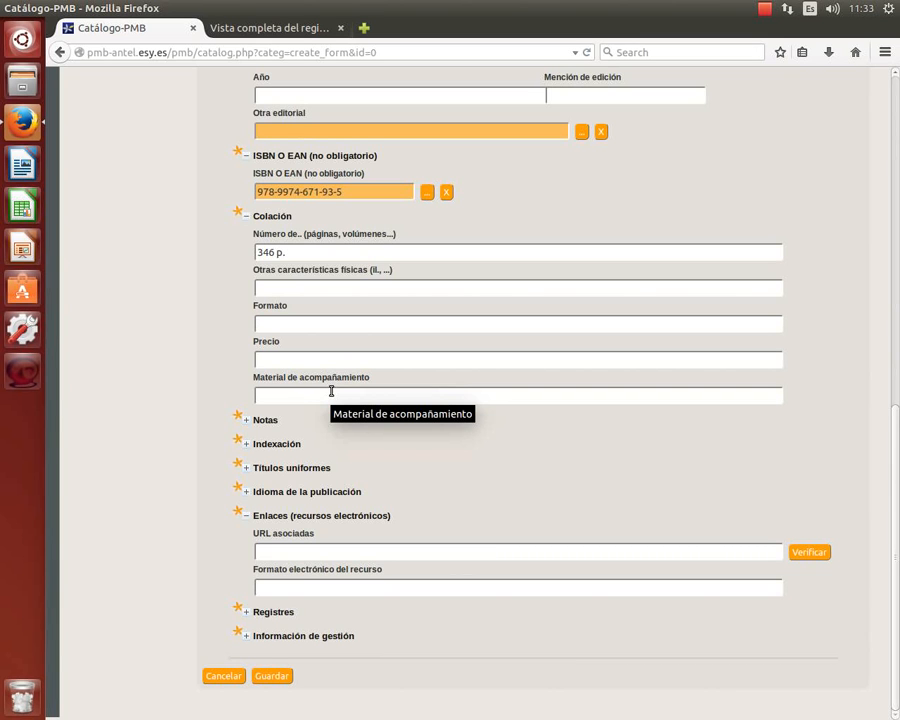
Expand Notas and look over the general notes and summary fields.
{"action": "left_click", "coordinate": [248, 421]}
{"action": "scroll", "coordinate": [441, 422], "scroll_direction": "down", "scroll_amount": 3}
{"action": "left_click", "coordinate": [339, 305]}
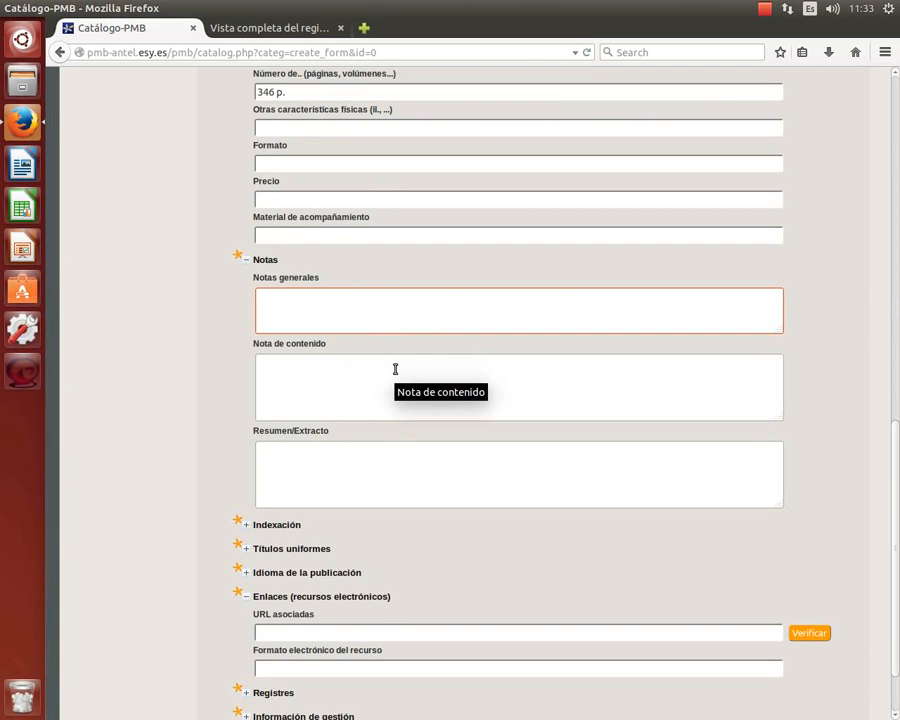
{"action": "scroll", "coordinate": [395, 369], "scroll_direction": "down", "scroll_amount": 2}
{"action": "left_click", "coordinate": [308, 396]}
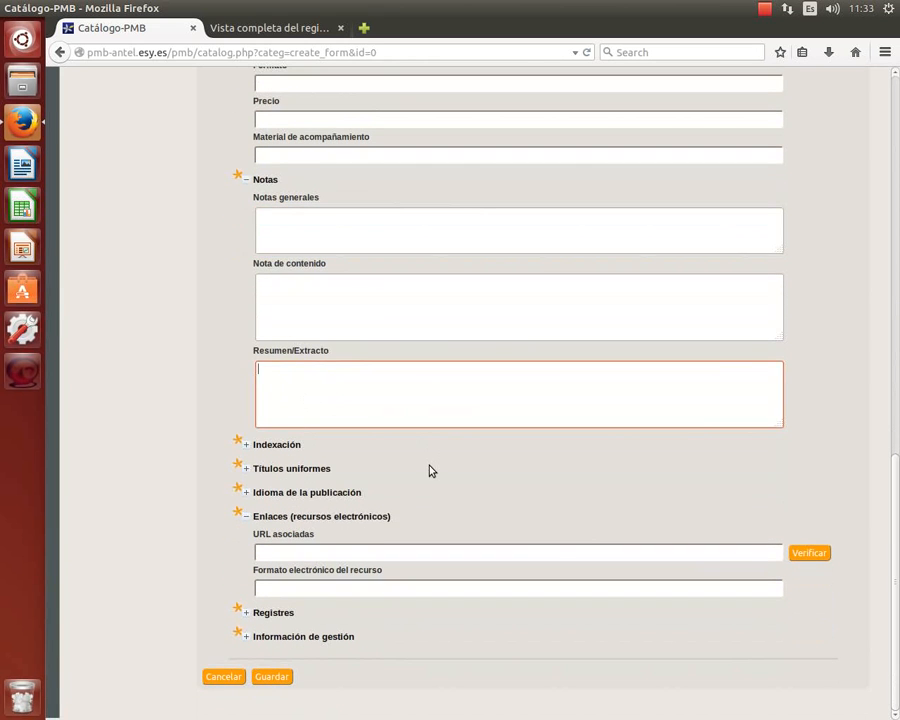
{"action": "scroll", "coordinate": [430, 470], "scroll_direction": "up", "scroll_amount": 3}
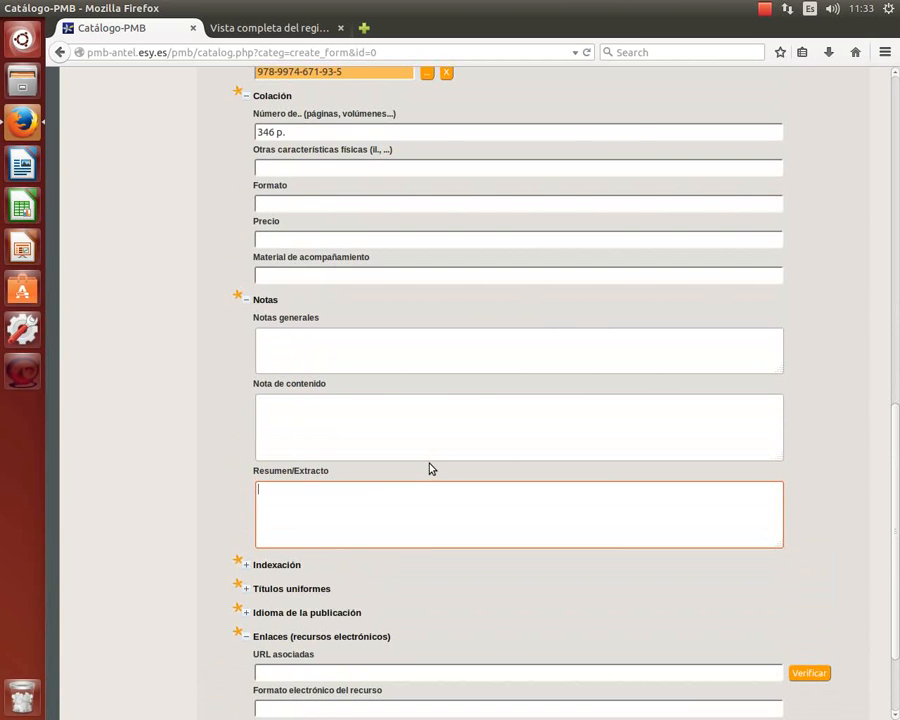
{"action": "scroll", "coordinate": [430, 468], "scroll_direction": "down", "scroll_amount": 3}
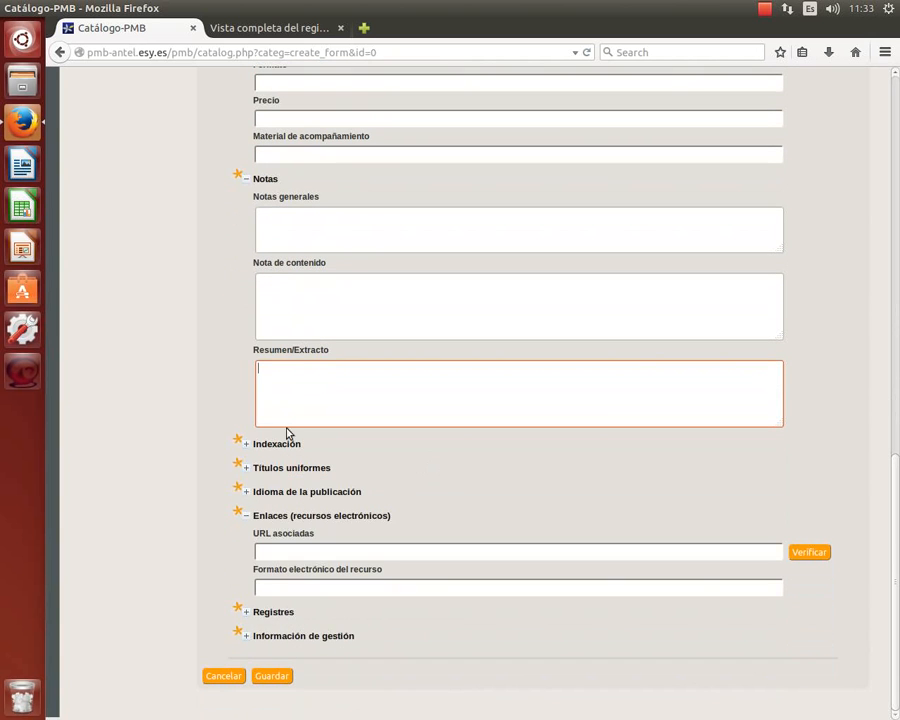
Expand Indexación and place the caret in the Indexación libre box.
{"action": "left_click", "coordinate": [247, 443]}
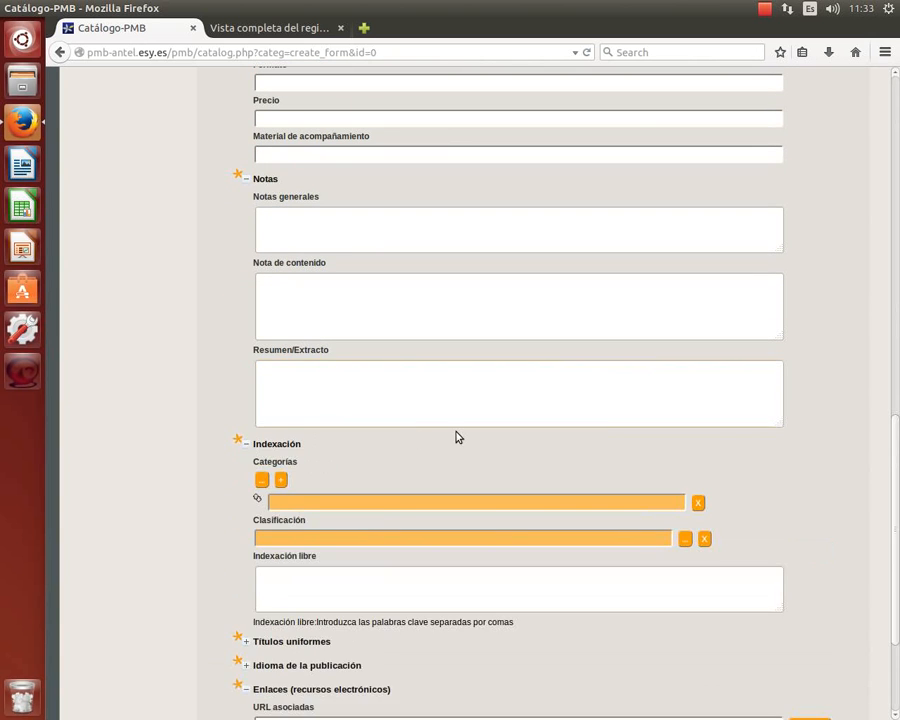
{"action": "scroll", "coordinate": [457, 437], "scroll_direction": "down", "scroll_amount": 4}
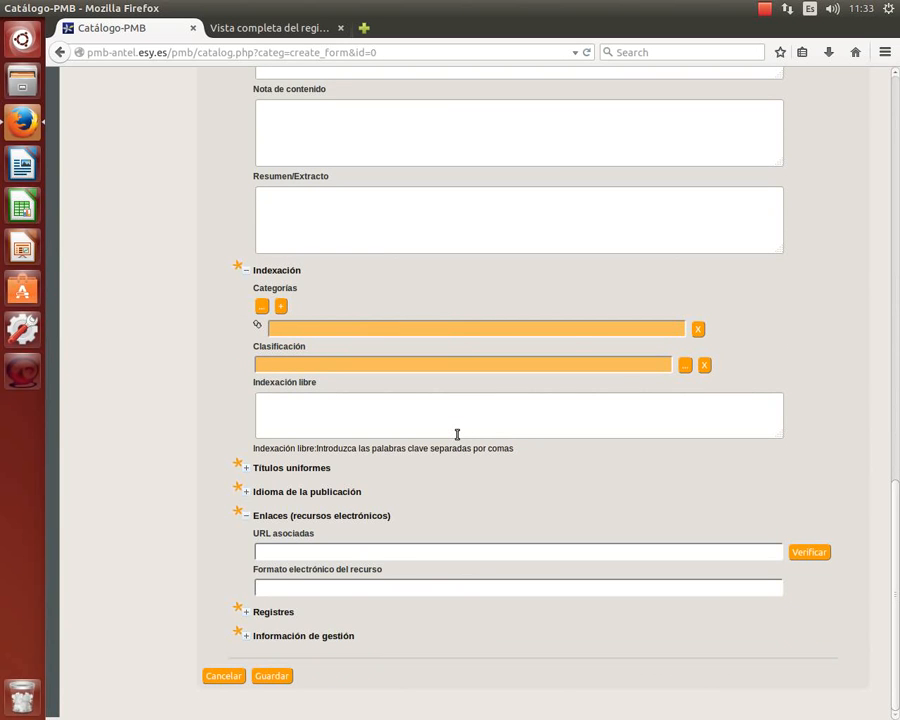
{"action": "left_click", "coordinate": [472, 434]}
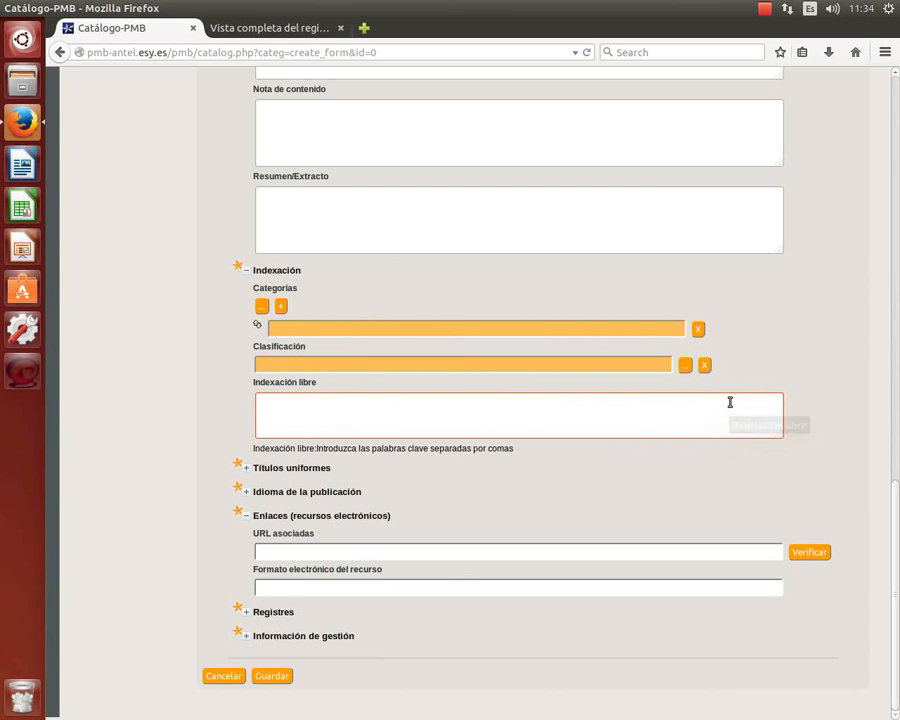
Type 'LITERATURA URUGUAYA, SIGLO XX' into the Indexación libre field.
{"action": "type", "text": "LITER"}
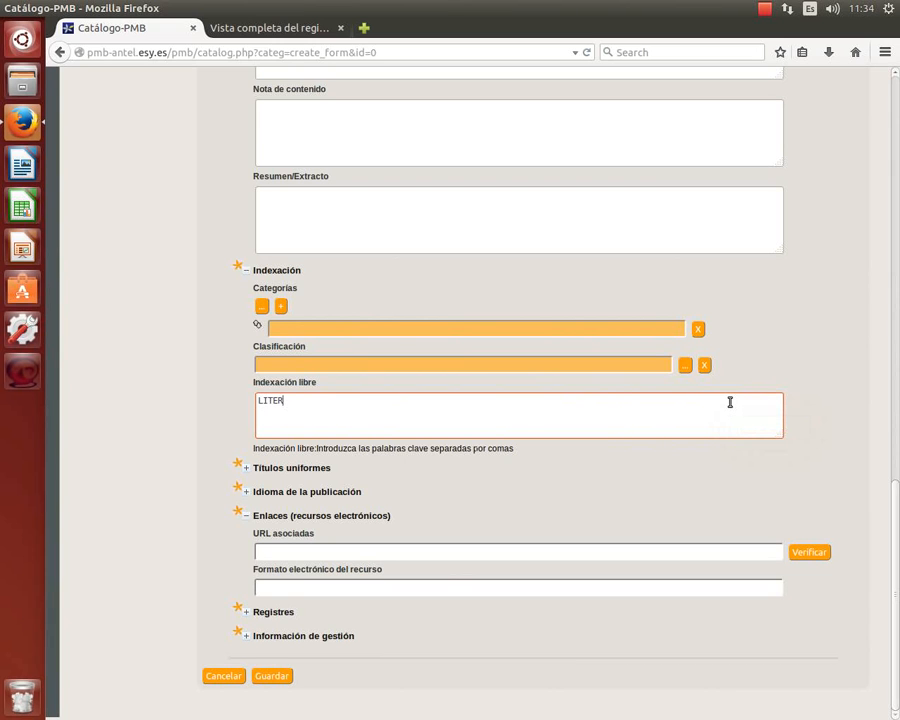
{"action": "type", "text": "ATURA URUGUAYA, SIGLO "}
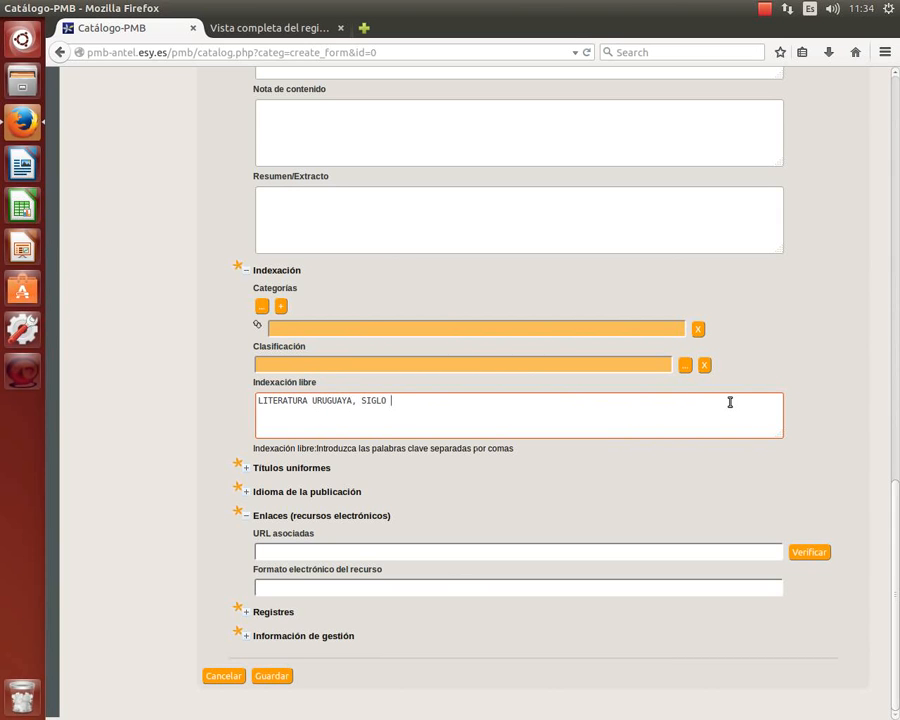
{"action": "type", "text": "XX"}
Search the subject picker for LITERATURA, browse the results, and close it without assigning a category.
{"action": "left_click", "coordinate": [264, 312]}
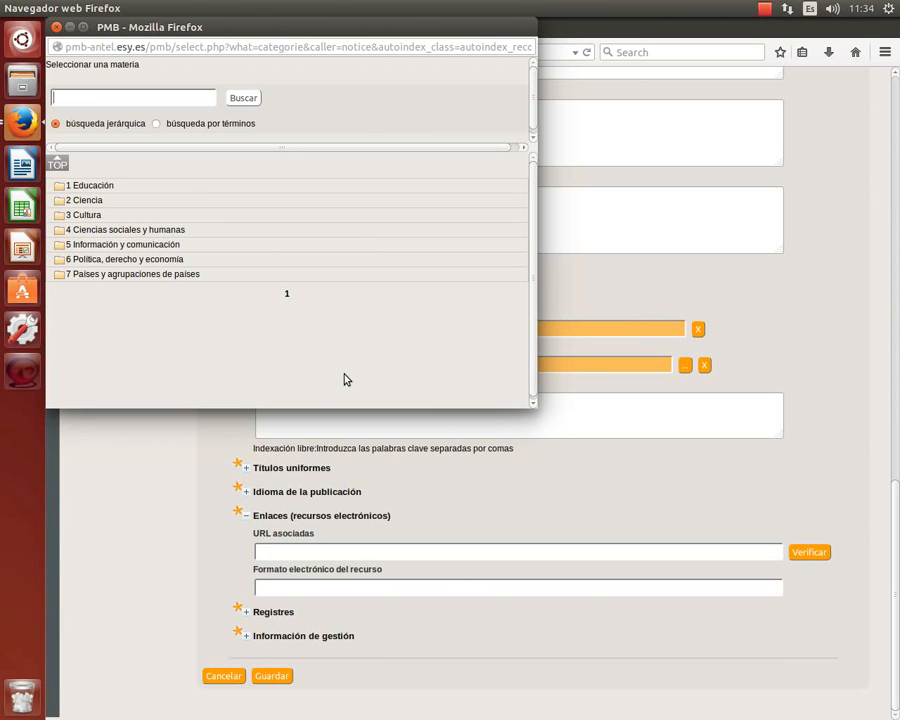
{"action": "type", "text": "LITERATURA"}
{"action": "left_click", "coordinate": [243, 98]}
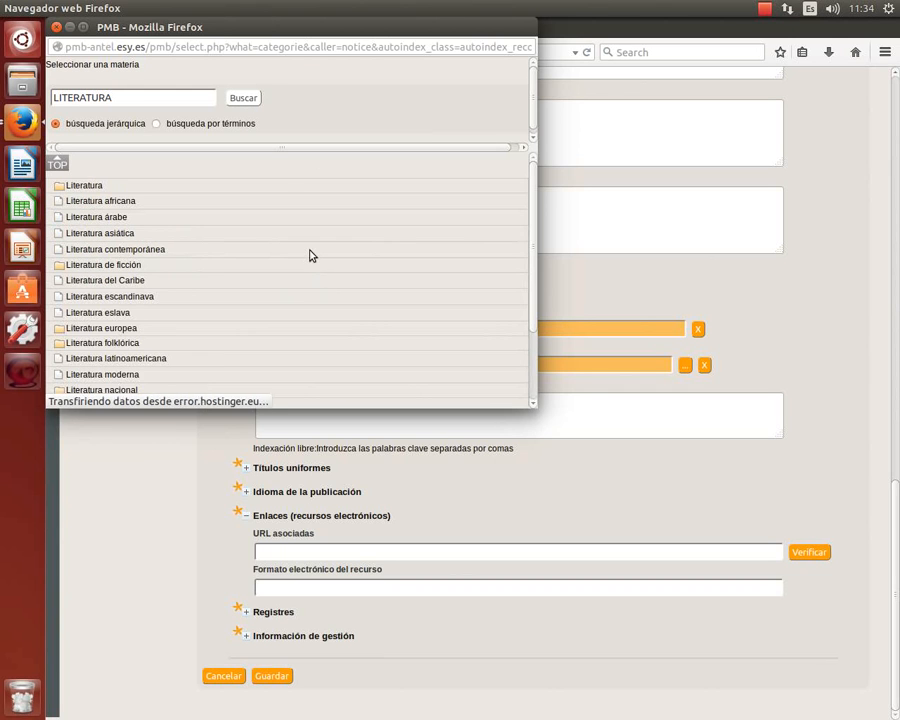
{"action": "scroll", "coordinate": [312, 258], "scroll_direction": "down", "scroll_amount": 2}
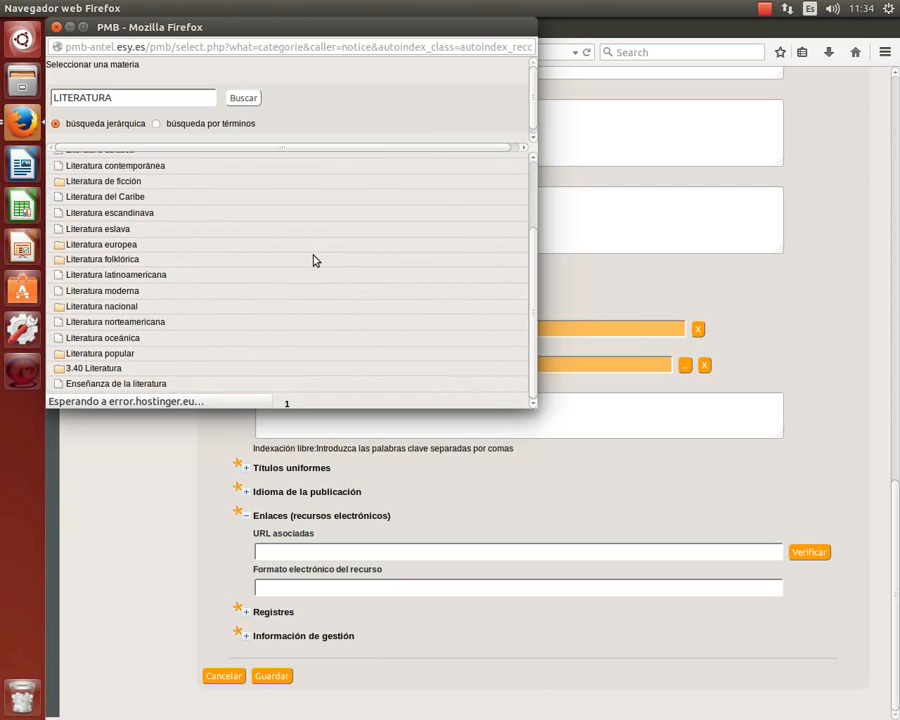
{"action": "scroll", "coordinate": [312, 260], "scroll_direction": "up", "scroll_amount": 2}
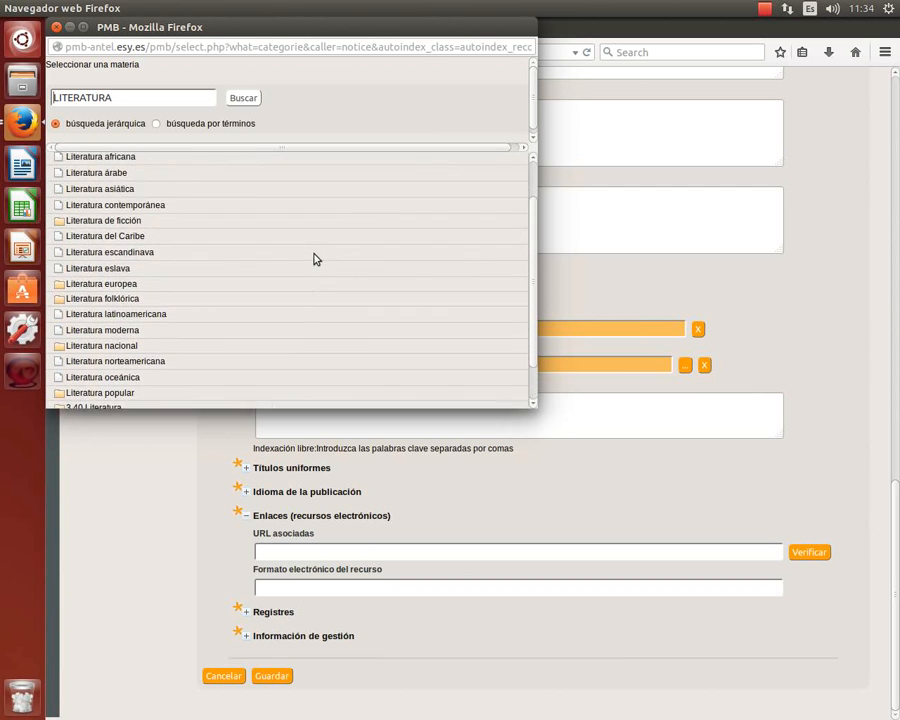
{"action": "scroll", "coordinate": [316, 257], "scroll_direction": "down", "scroll_amount": 2}
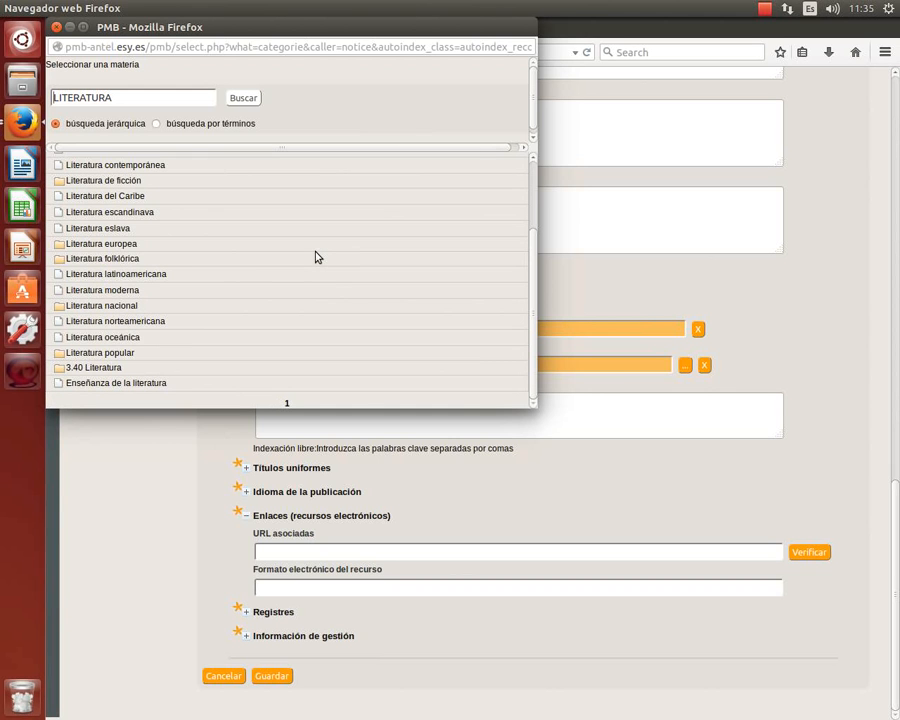
{"action": "scroll", "coordinate": [316, 257], "scroll_direction": "up", "scroll_amount": 2}
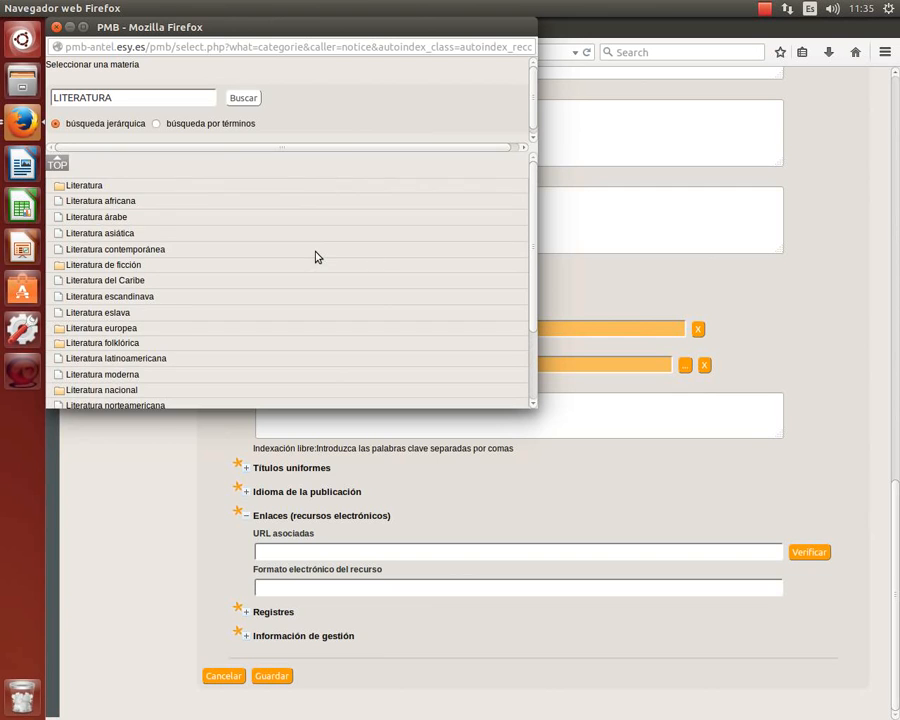
{"action": "scroll", "coordinate": [316, 257], "scroll_direction": "down", "scroll_amount": 1}
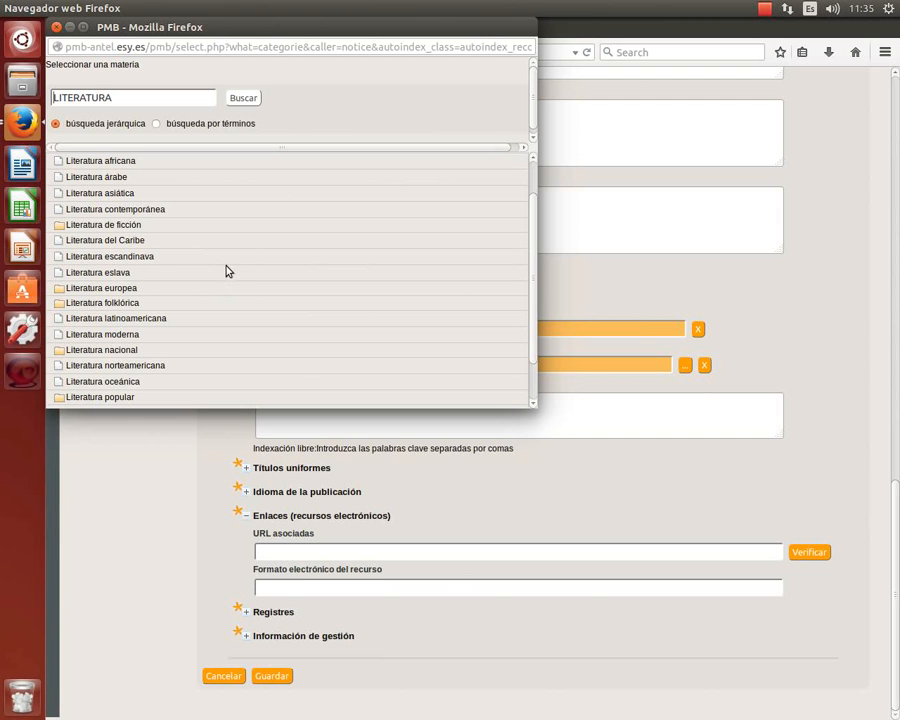
{"action": "left_click", "coordinate": [57, 28]}
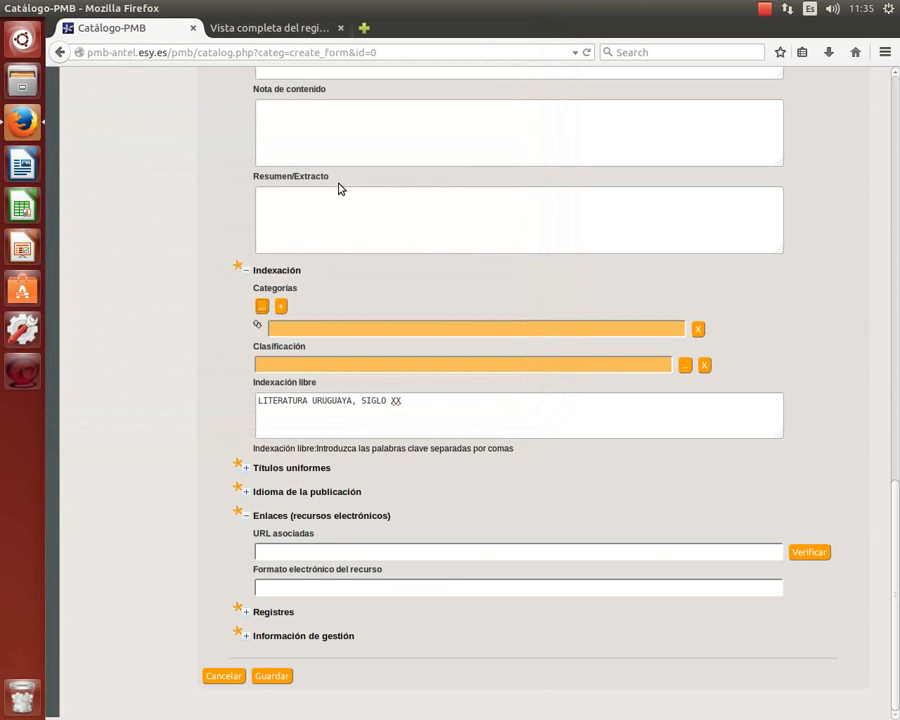
Append ', NOVELAS URUGUAYAS' after SIGLO XX in the free indexing field.
{"action": "left_click", "coordinate": [657, 424]}
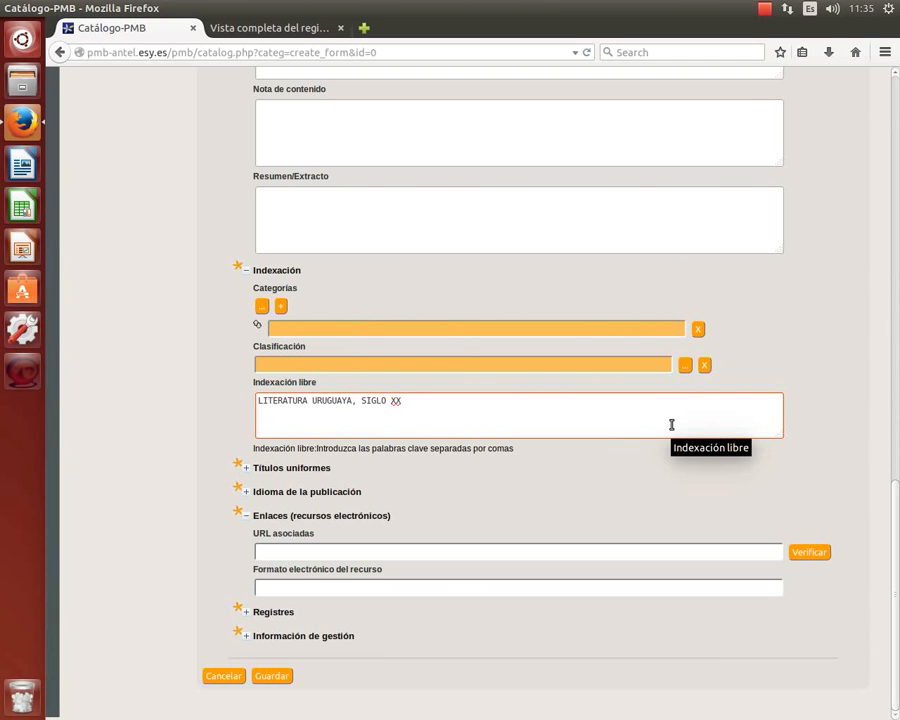
{"action": "type", "text": ", NOVELAS URUGUA"}
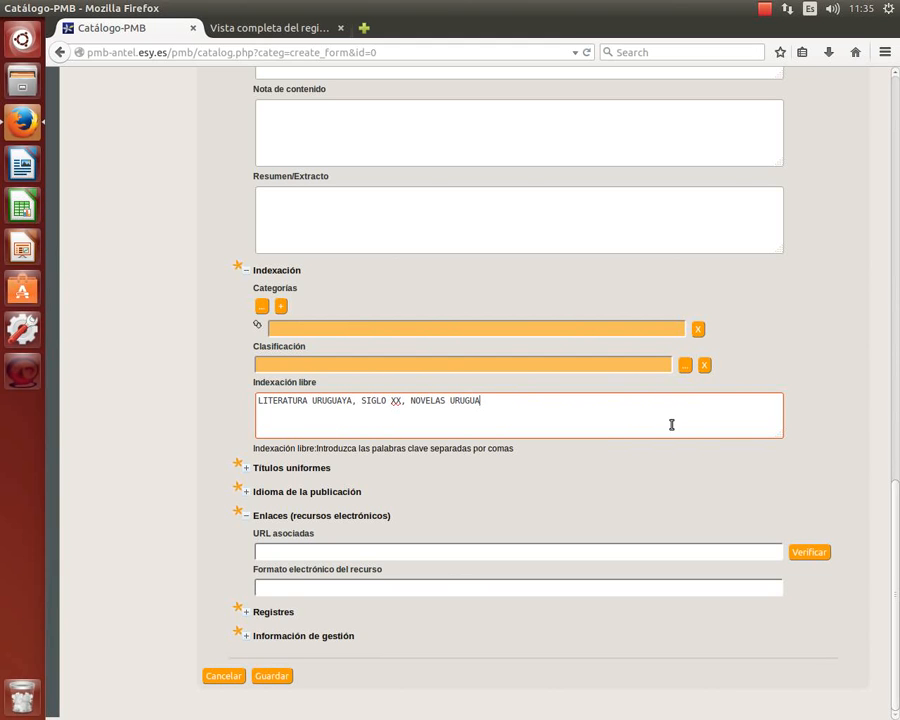
{"action": "type", "text": "YAS"}
{"action": "key", "text": "shift+Left"}
{"action": "key", "text": "shift+Left"}
{"action": "key", "text": "shift+Left"}
{"action": "key", "text": "shift+Left"}
{"action": "key", "text": "shift+Left"}
{"action": "key", "text": "shift+Left"}
{"action": "key", "text": "shift+Left"}
{"action": "key", "text": "shift+Left"}
{"action": "key", "text": "shift+Left"}
{"action": "key", "text": "shift+Left"}
{"action": "key", "text": "shift+Left"}
{"action": "key", "text": "shift+Left"}
{"action": "key", "text": "shift+Left"}
{"action": "key", "text": "shift+Left"}
{"action": "key", "text": "shift+Left"}
{"action": "key", "text": "shift+Left"}
{"action": "key", "text": "shift+Left"}
{"action": "key", "text": "shift+Left"}
{"action": "key", "text": "shift+Left"}
{"action": "key", "text": "shift+Left"}
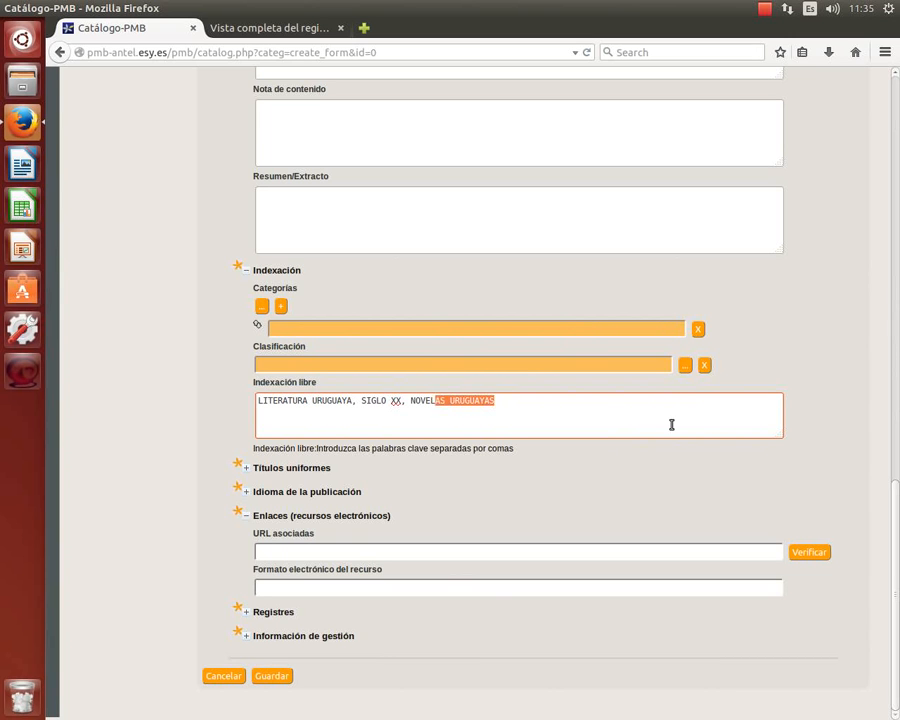
{"action": "key", "text": "shift+Left"}
{"action": "key", "text": "shift+Left"}
{"action": "key", "text": "shift+Left"}
{"action": "key", "text": "shift+Left"}
{"action": "key", "text": "shift+Left"}
{"action": "key", "text": "shift+Left"}
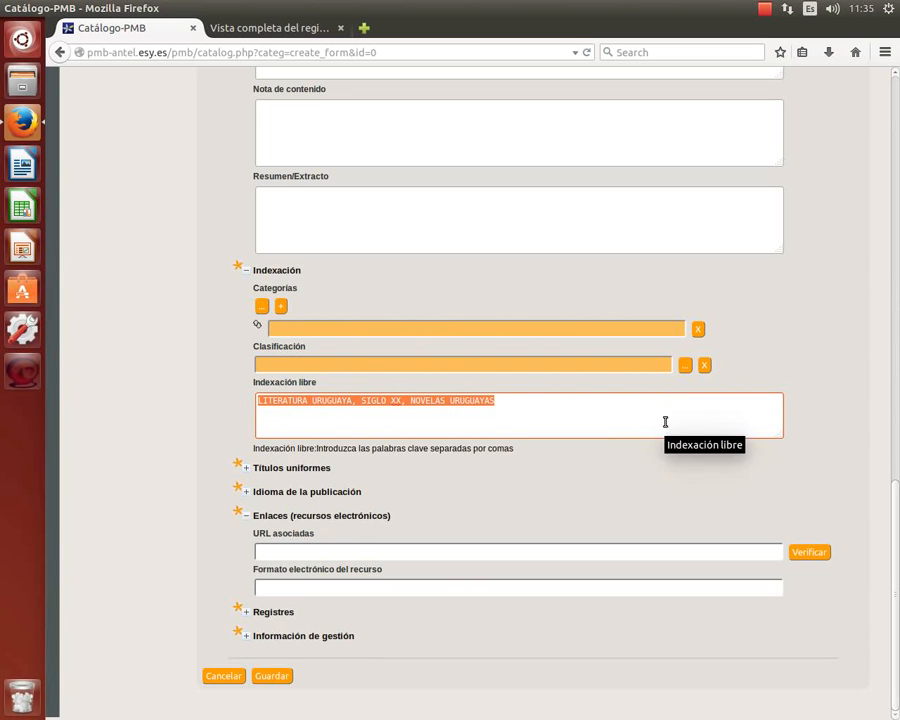
Open the classification picker, make its window taller and enlarge the text one step.
{"action": "left_click", "coordinate": [685, 367]}
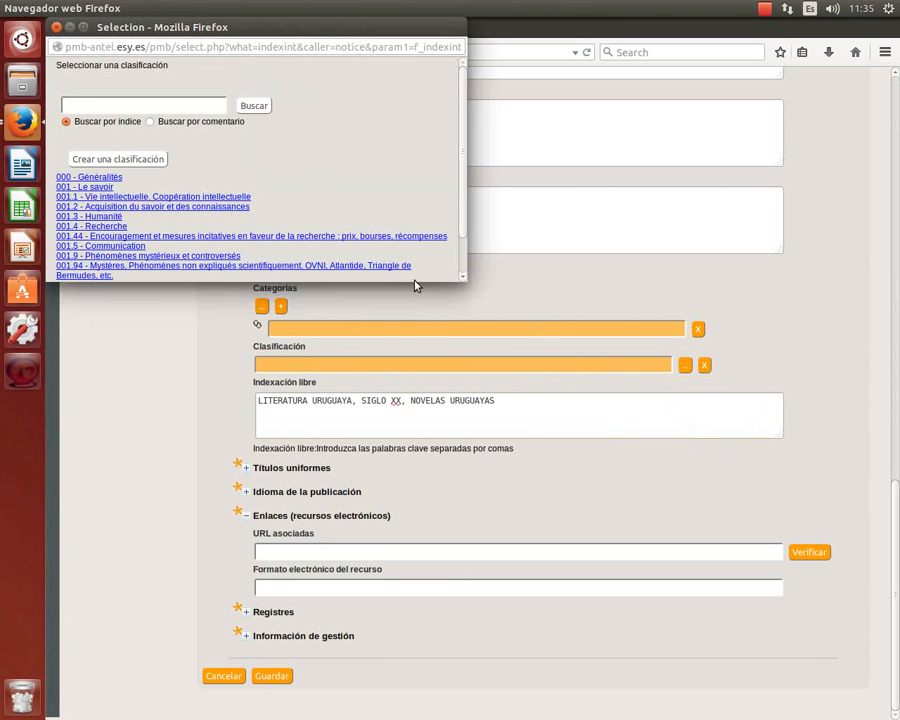
{"action": "left_click_drag", "start_coordinate": [418, 282], "coordinate": [473, 421]}
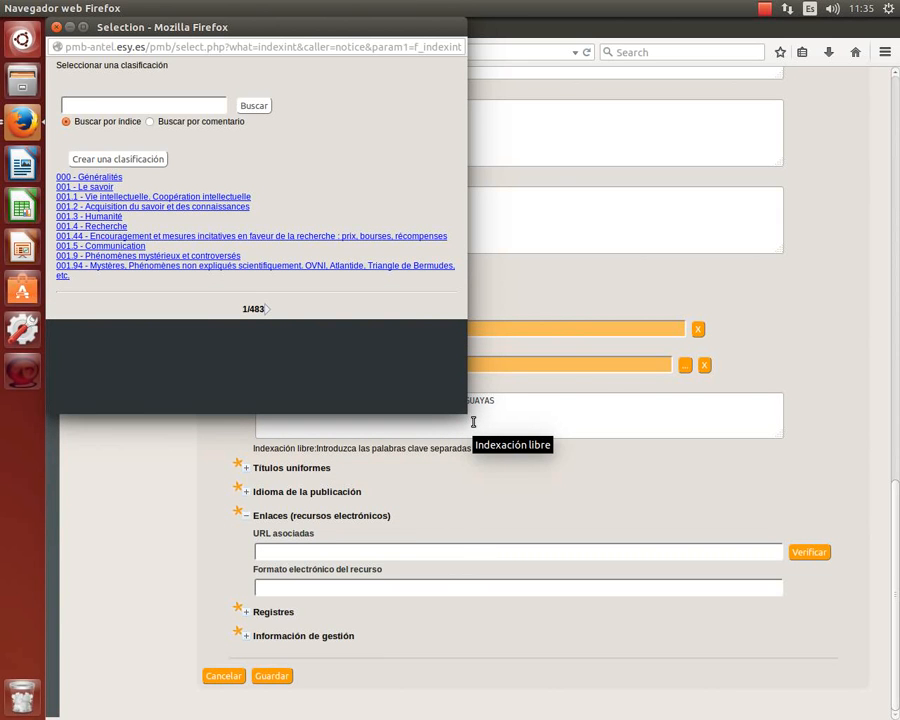
{"action": "key", "text": "ctrl+plus"}
{"action": "key", "text": "ctrl+plus"}
{"action": "key", "text": "ctrl+plus"}
{"action": "key", "text": "ctrl+plus"}
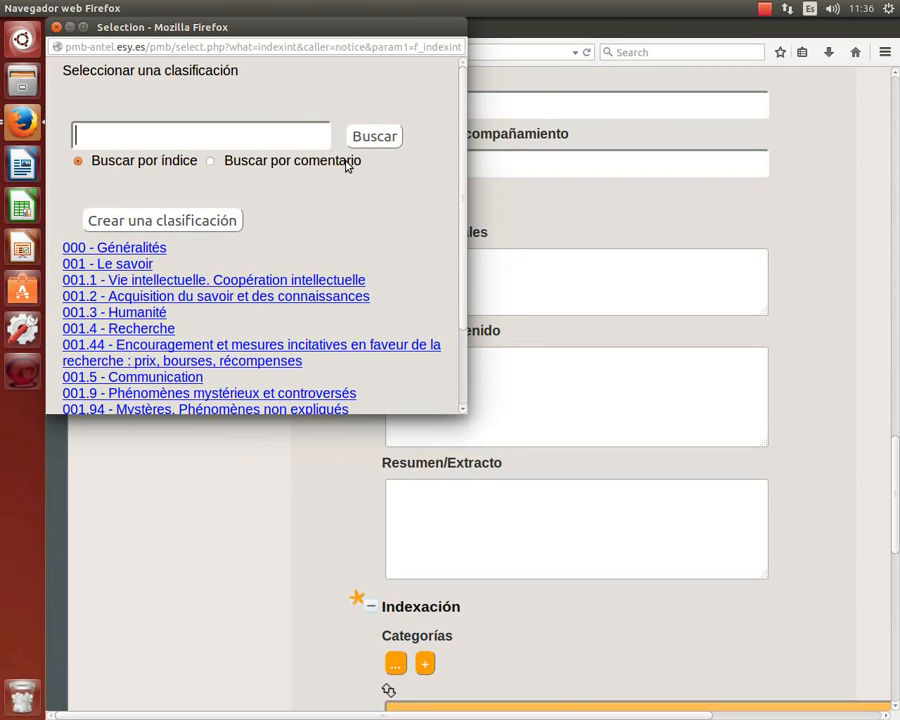
{"action": "key", "text": "ctrl+minus"}
{"action": "key", "text": "ctrl+minus"}
{"action": "key", "text": "ctrl+minus"}
{"action": "key", "text": "ctrl+minus"}
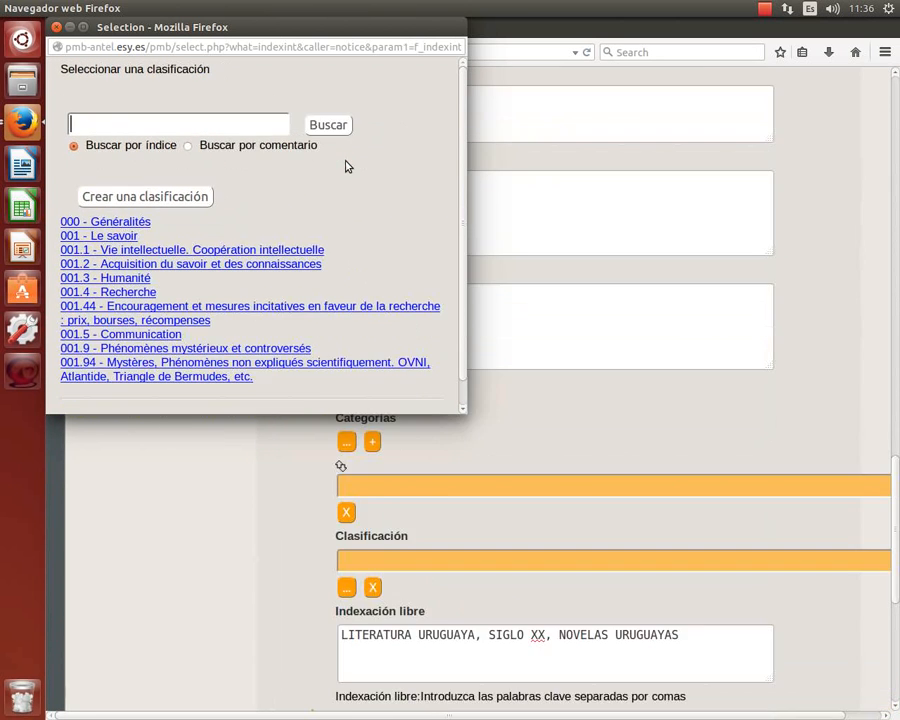
{"action": "key", "text": "ctrl+plus"}
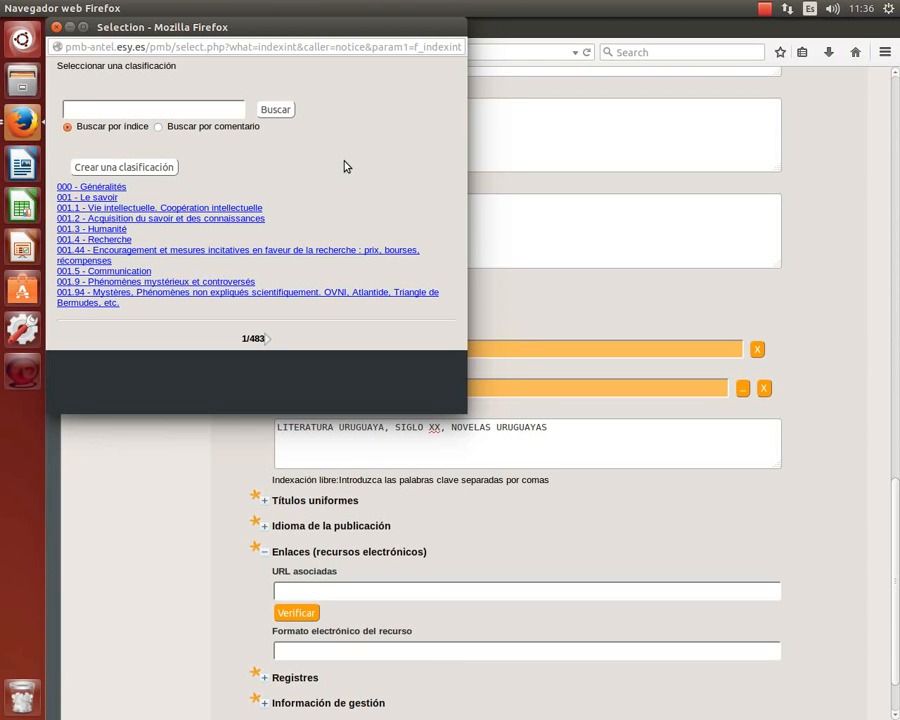
Search the classification index, trying 89, 894 and 890 before reaching 860.
{"action": "type", "text": "89"}
{"action": "key", "text": "Return"}
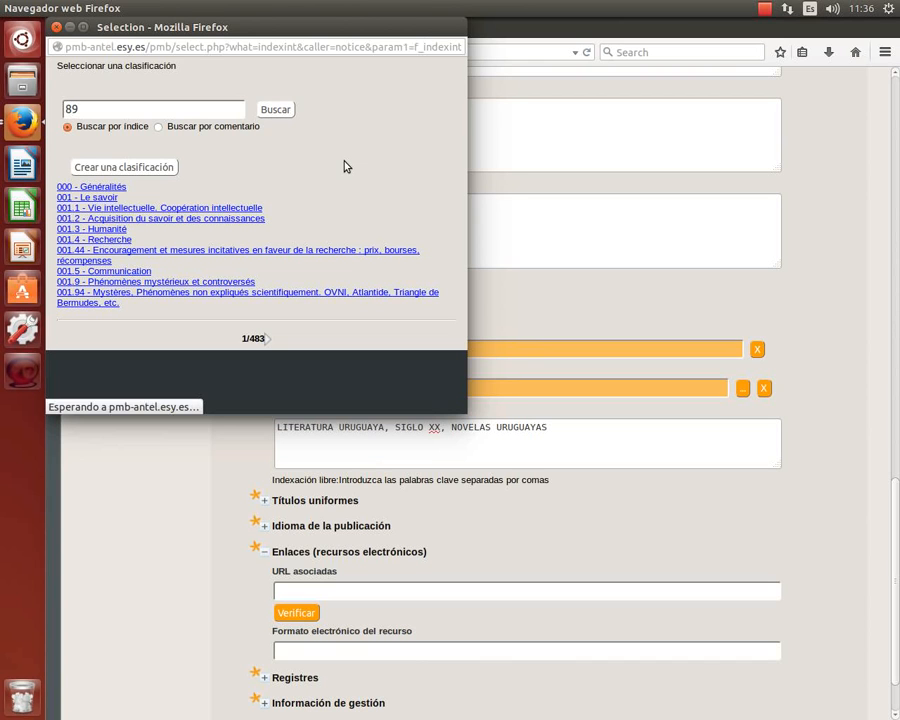
{"action": "left_click", "coordinate": [168, 108]}
{"action": "type", "text": "4"}
{"action": "key", "text": "Return"}
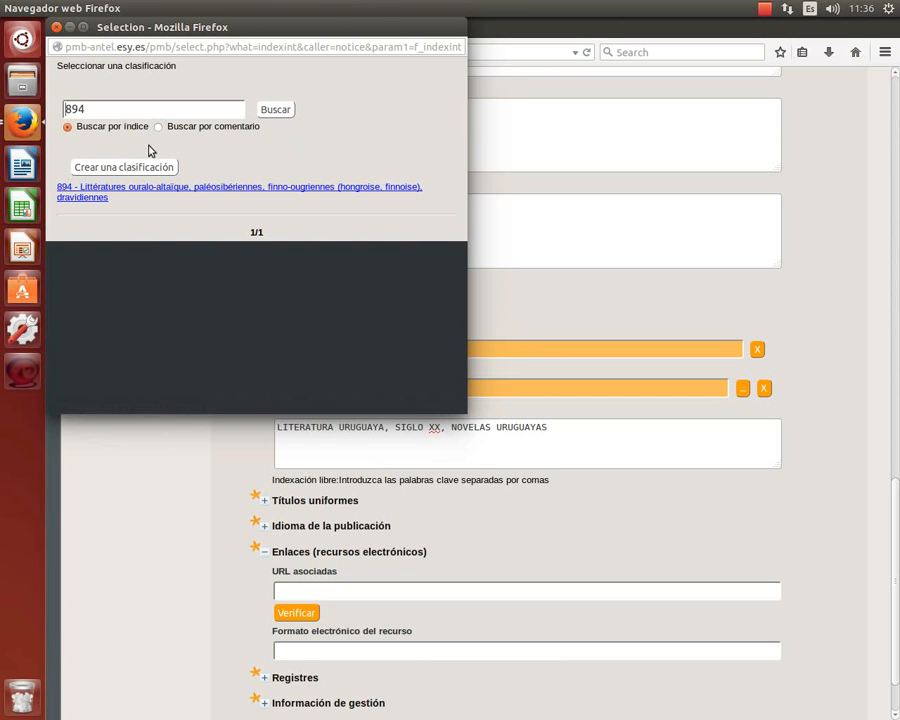
{"action": "left_click", "coordinate": [122, 113]}
{"action": "key", "text": "BackSpace"}
{"action": "type", "text": "0"}
{"action": "key", "text": "Return"}
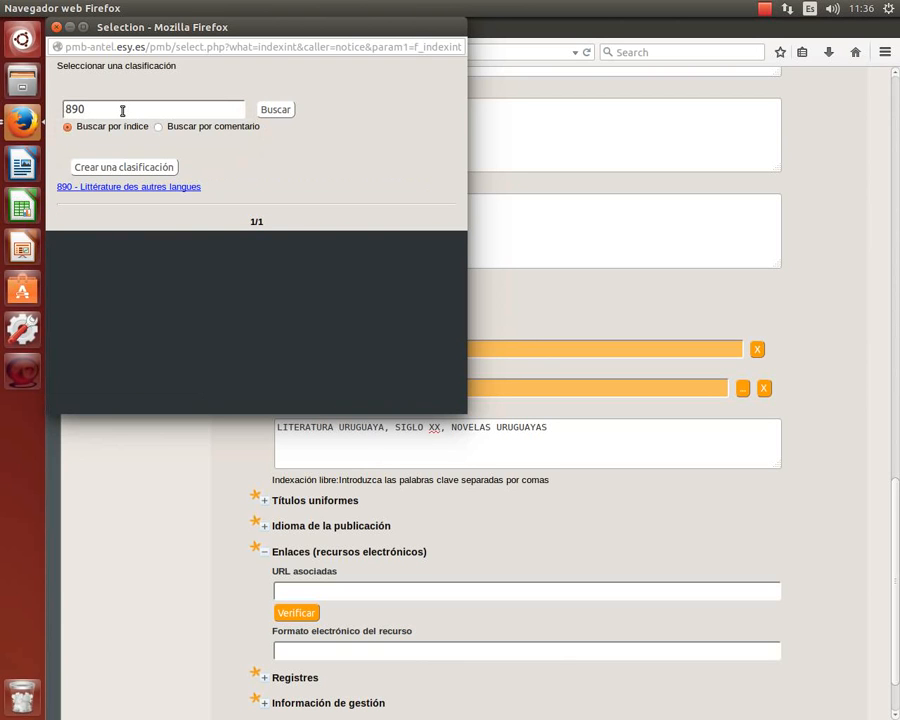
{"action": "left_click", "coordinate": [122, 111]}
{"action": "key", "text": "Left"}
{"action": "key", "text": "BackSpace"}
{"action": "type", "text": "6"}
{"action": "key", "text": "Return"}
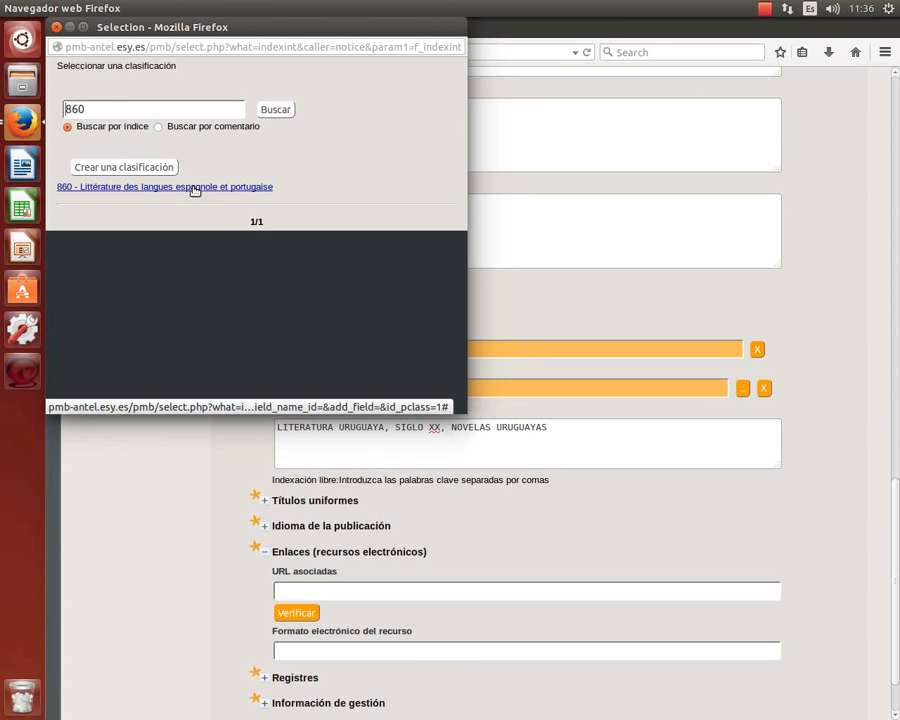
Rerun the 860 search and assign 860 - Littérature des langues espagnole et portugaise.
{"action": "key", "text": "Left"}
{"action": "type", "text": "4"}
{"action": "key", "text": "Delete"}
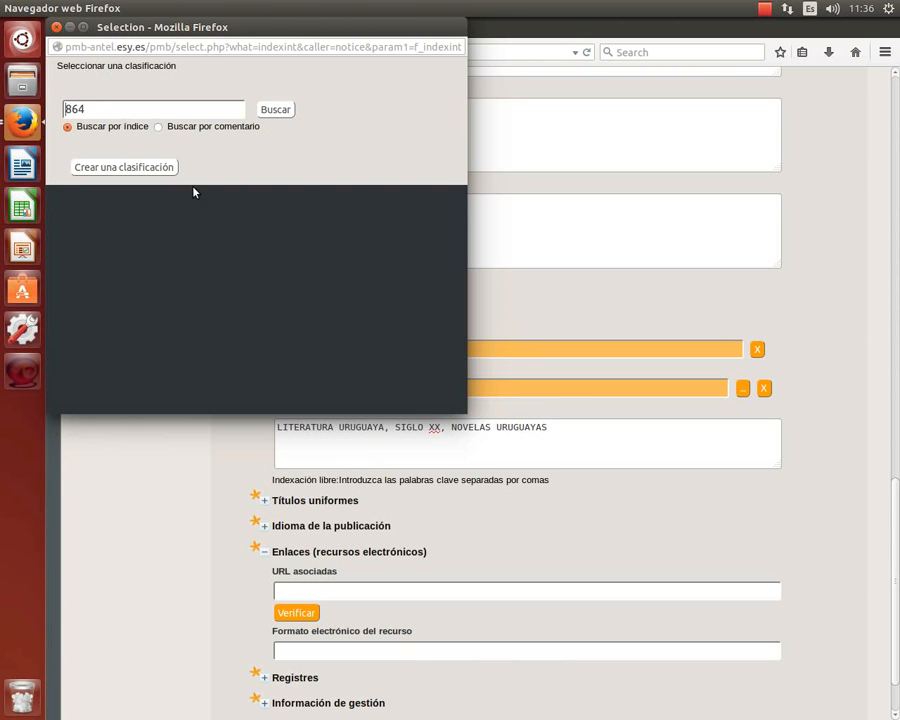
{"action": "key", "text": "BackSpace"}
{"action": "type", "text": "0"}
{"action": "key", "text": "Return"}
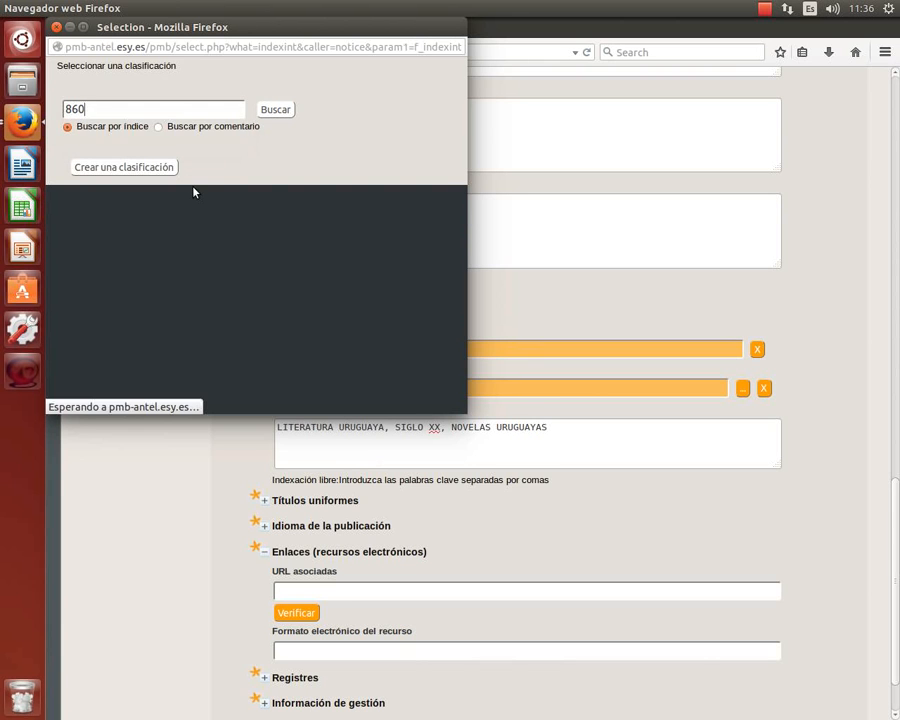
{"action": "left_click", "coordinate": [193, 187]}
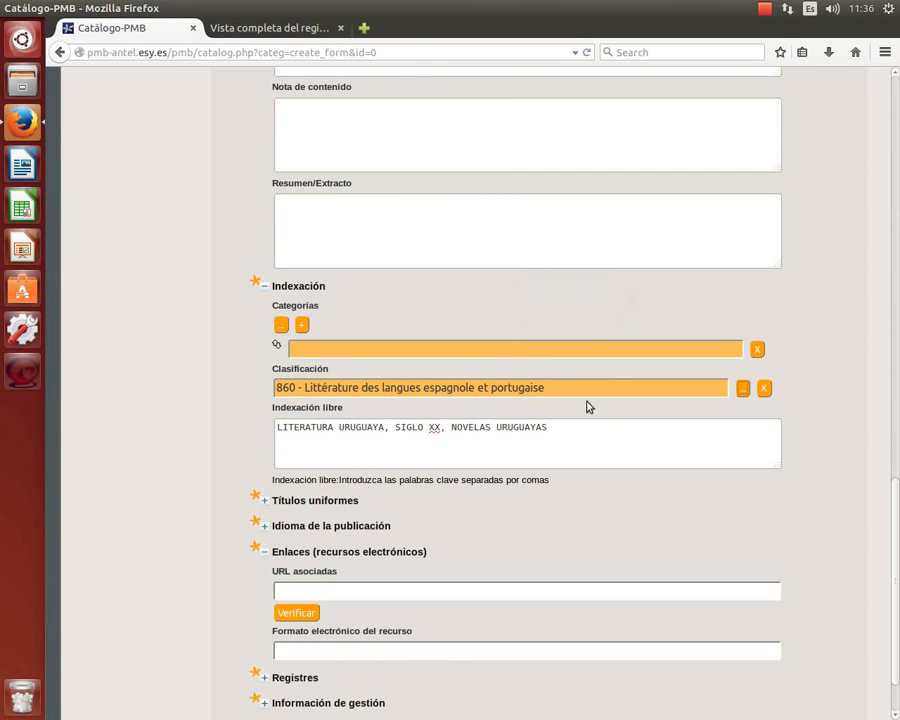
Highlight and review the assigned 860 classification value.
{"action": "left_click_drag", "start_coordinate": [578, 383], "coordinate": [325, 372]}
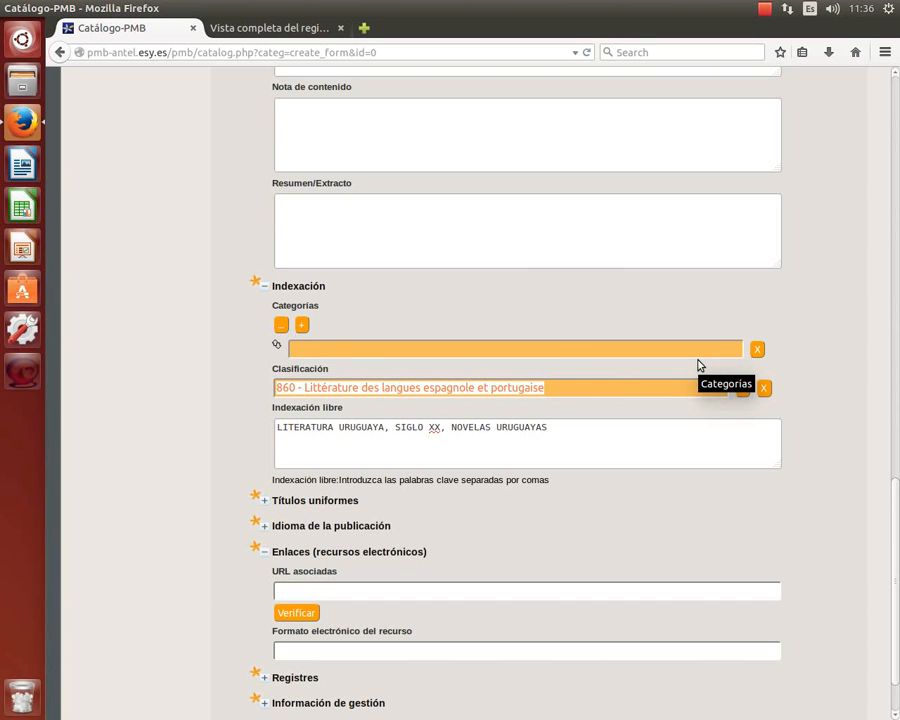
{"action": "scroll", "coordinate": [698, 365], "scroll_direction": "down", "scroll_amount": 2}
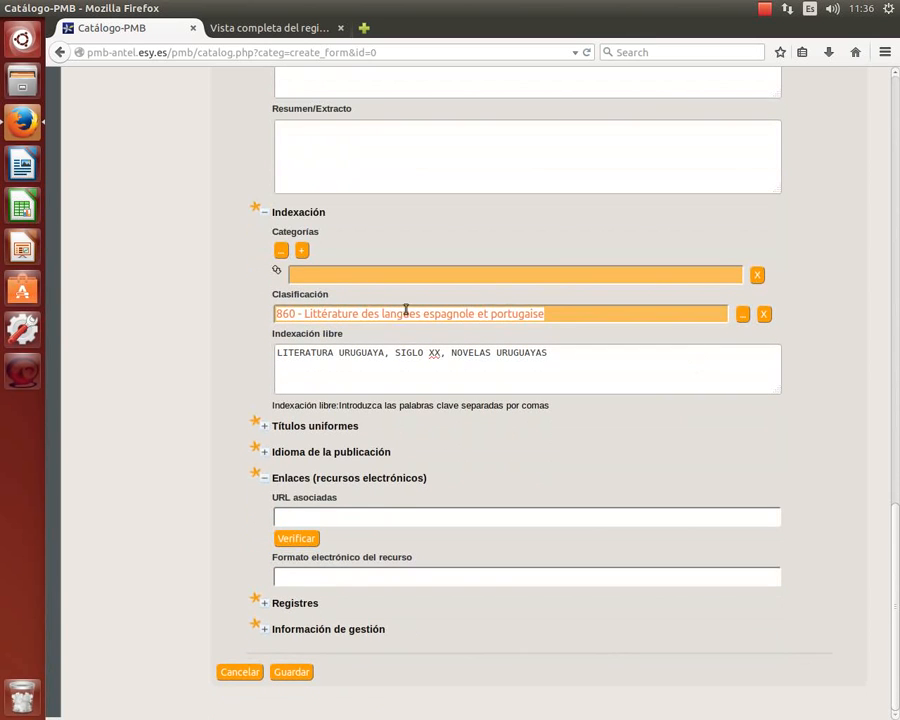
{"action": "left_click", "coordinate": [299, 310]}
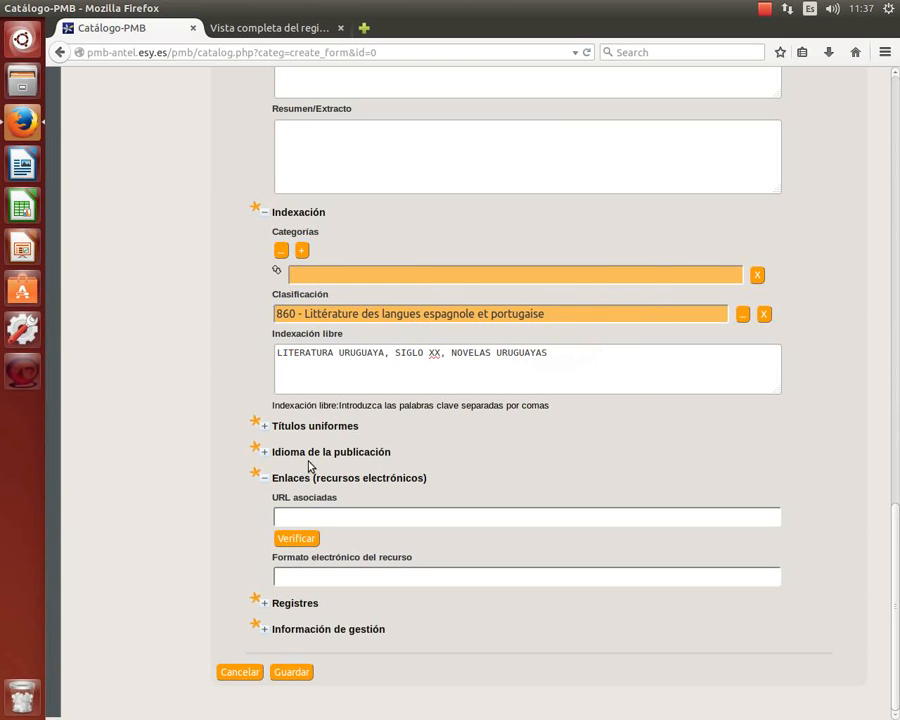
Expand the publication language section showing Español and scroll to review the form.
{"action": "left_click", "coordinate": [264, 452]}
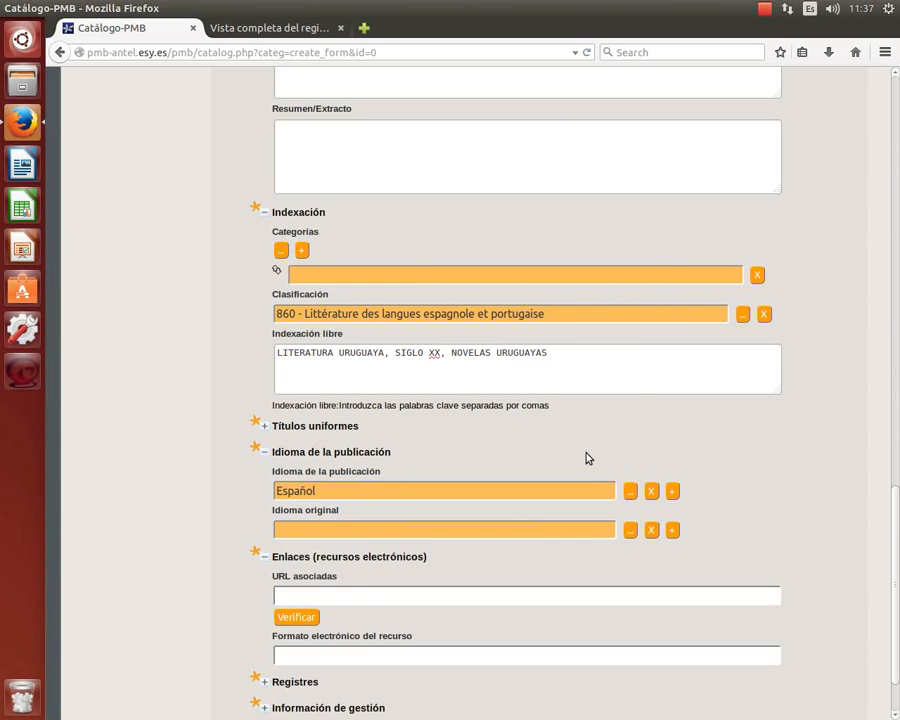
{"action": "scroll", "coordinate": [540, 456], "scroll_direction": "down", "scroll_amount": 2}
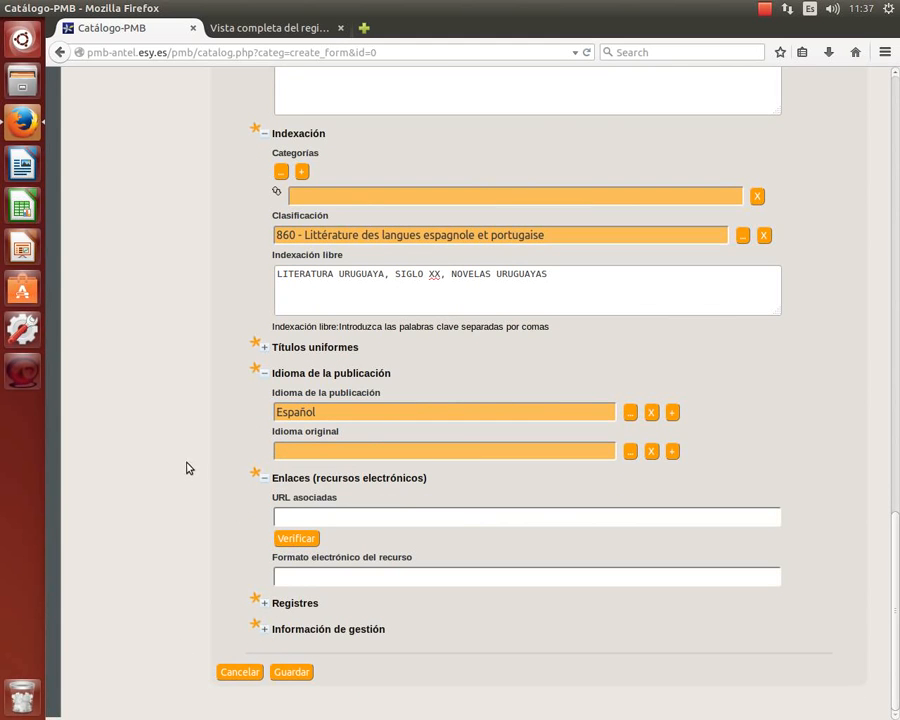
{"action": "scroll", "coordinate": [191, 466], "scroll_direction": "up", "scroll_amount": 10}
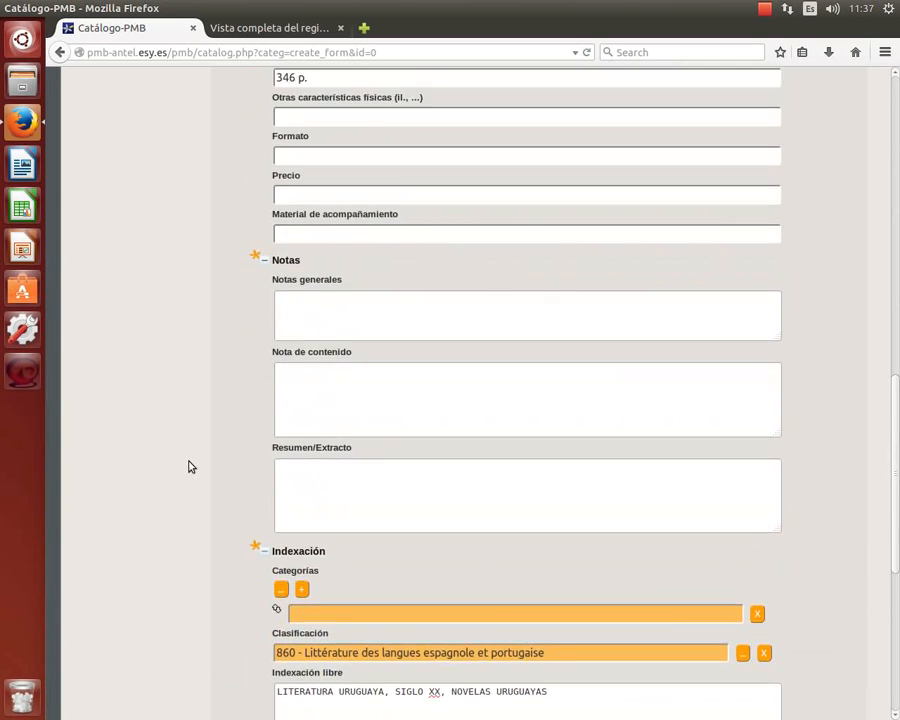
{"action": "scroll", "coordinate": [187, 468], "scroll_direction": "up", "scroll_amount": 8}
{"action": "scroll", "coordinate": [187, 470], "scroll_direction": "down", "scroll_amount": 8}
{"action": "scroll", "coordinate": [187, 476], "scroll_direction": "down", "scroll_amount": 10}
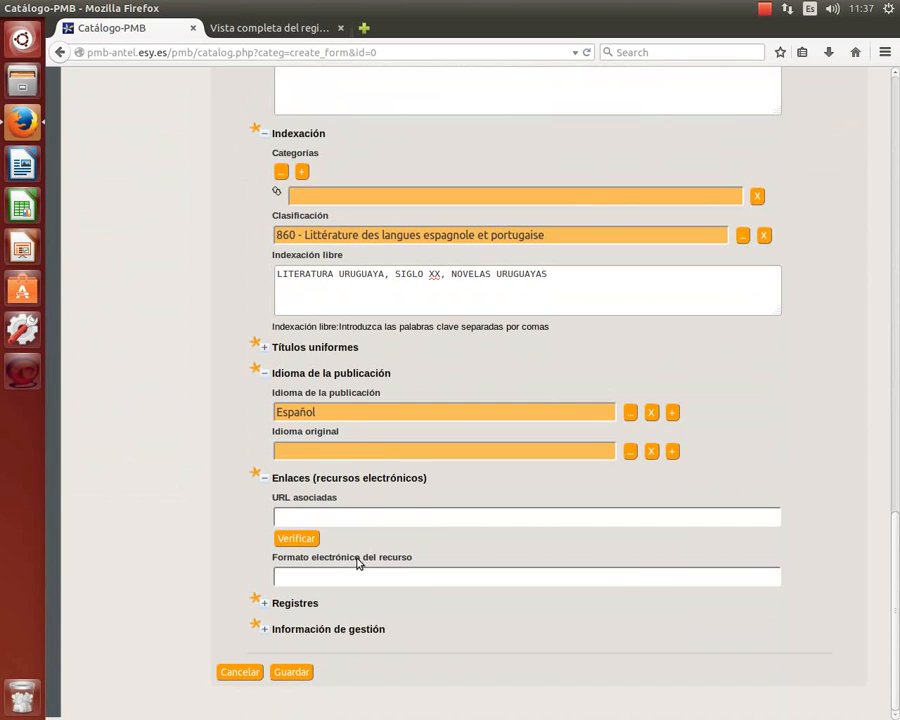
Save the Bernabé, bernabé record and enter 5900 as the new copy number.
{"action": "left_click", "coordinate": [294, 672]}
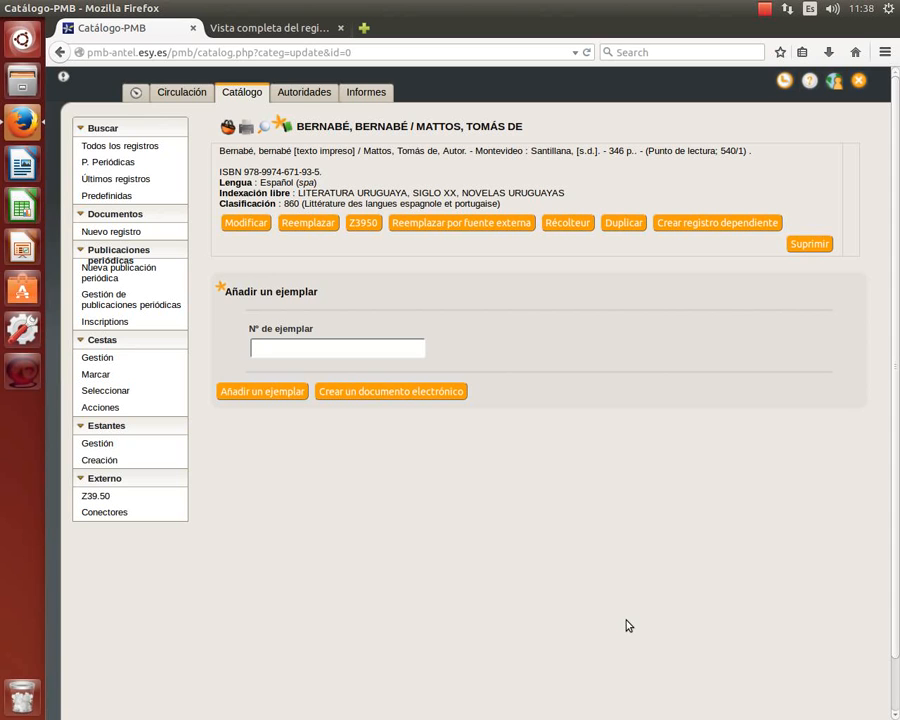
{"action": "type", "text": "5900"}
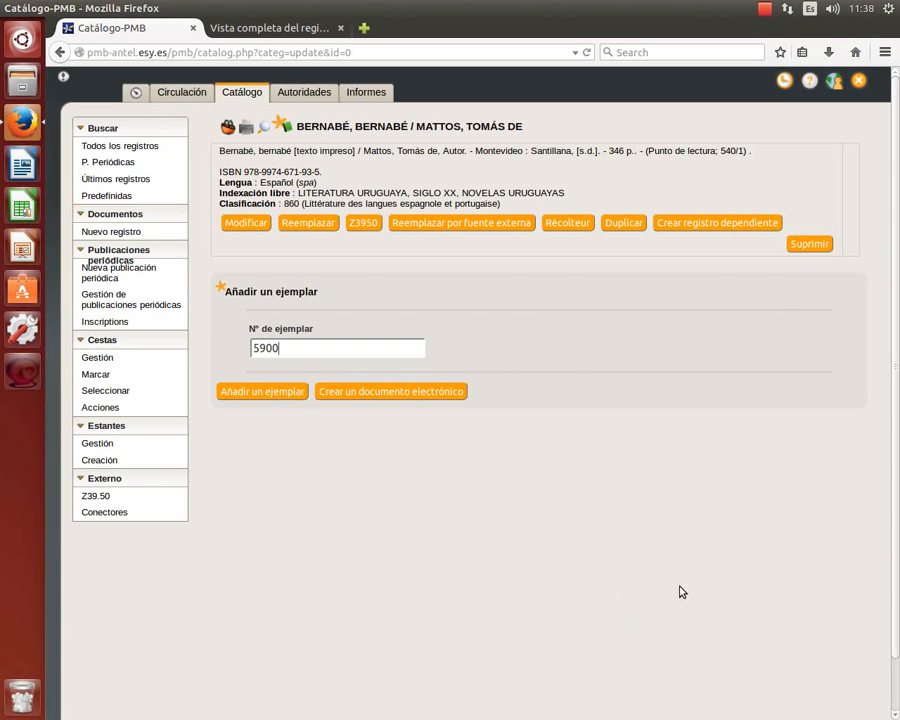
Create copy 5900, correct its call number to U863 MAT, and open the document type choices.
{"action": "left_click", "coordinate": [289, 393]}
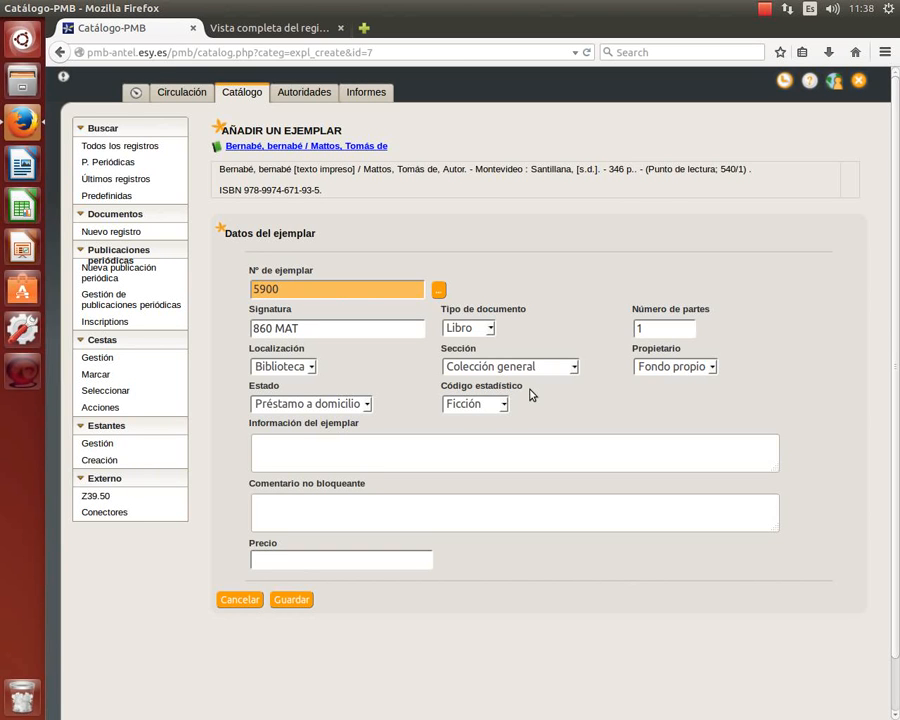
{"action": "type", "text": "u"}
{"action": "key", "text": "BackSpace"}
{"action": "type", "text": "U"}
{"action": "key", "text": "Right"}
{"action": "key", "text": "Right"}
{"action": "key", "text": "Delete"}
{"action": "type", "text": "3"}
{"action": "left_click", "coordinate": [491, 329]}
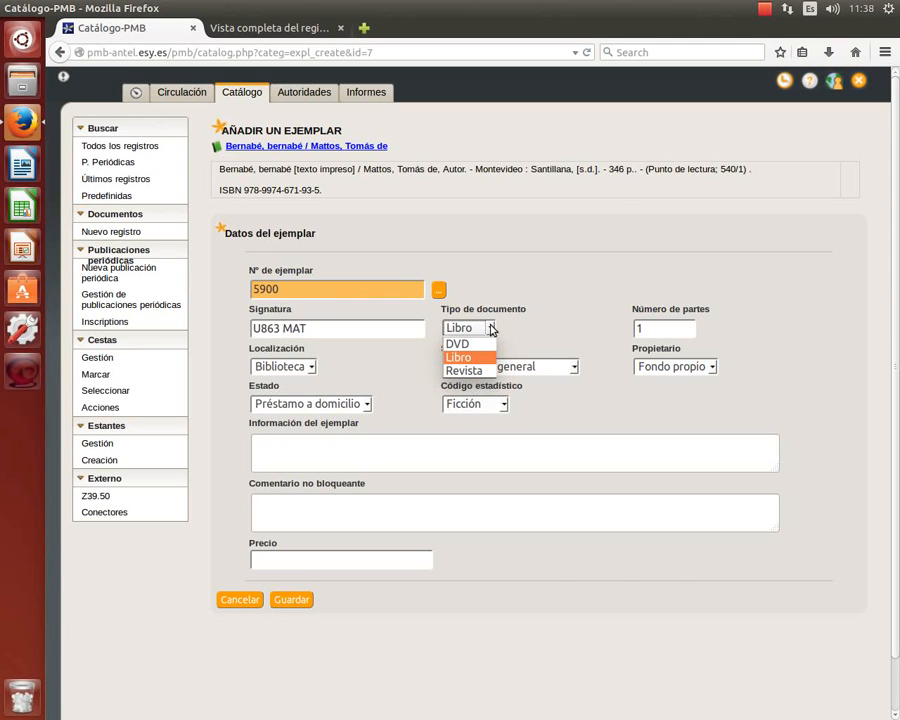
Keep Libro as document type, Biblioteca as location, Colección general as section, Fondo propio as owner.
{"action": "left_click", "coordinate": [683, 367]}
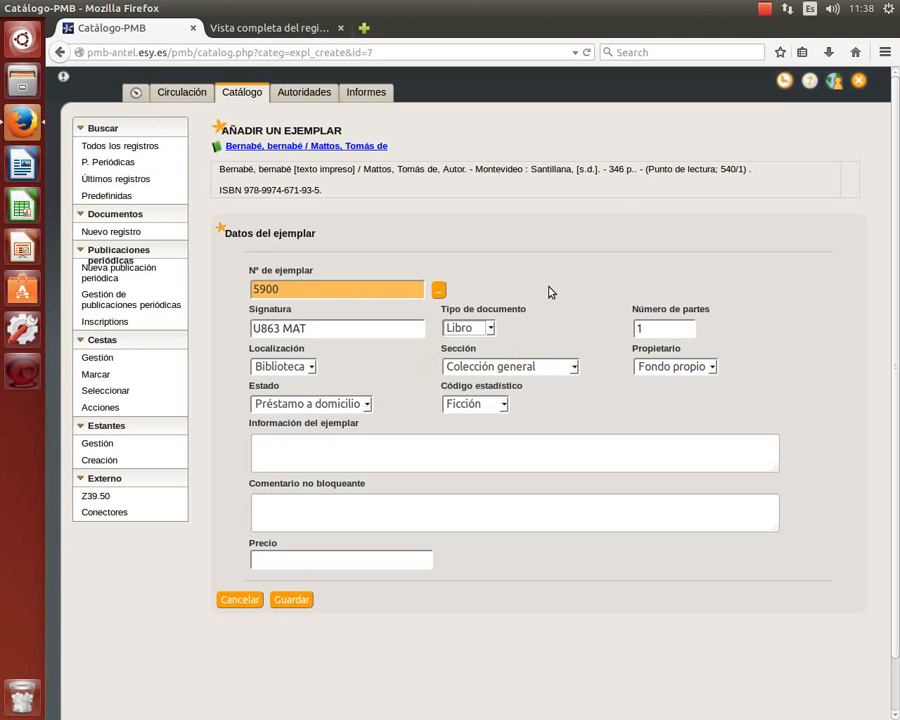
{"action": "left_click", "coordinate": [665, 330]}
{"action": "left_click", "coordinate": [315, 375]}
{"action": "left_click", "coordinate": [300, 383]}
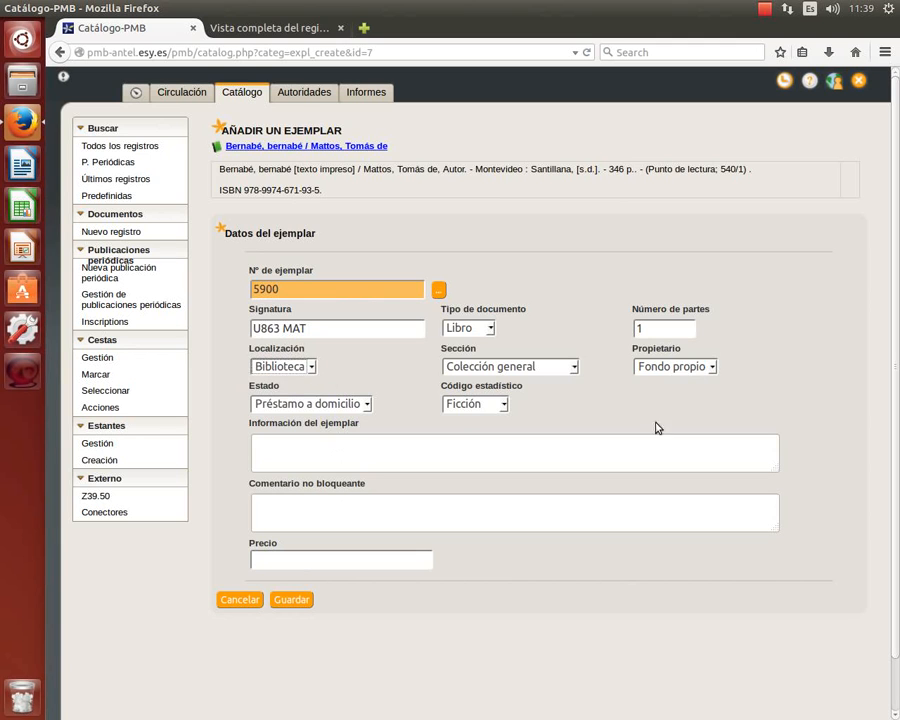
{"action": "left_click", "coordinate": [576, 371]}
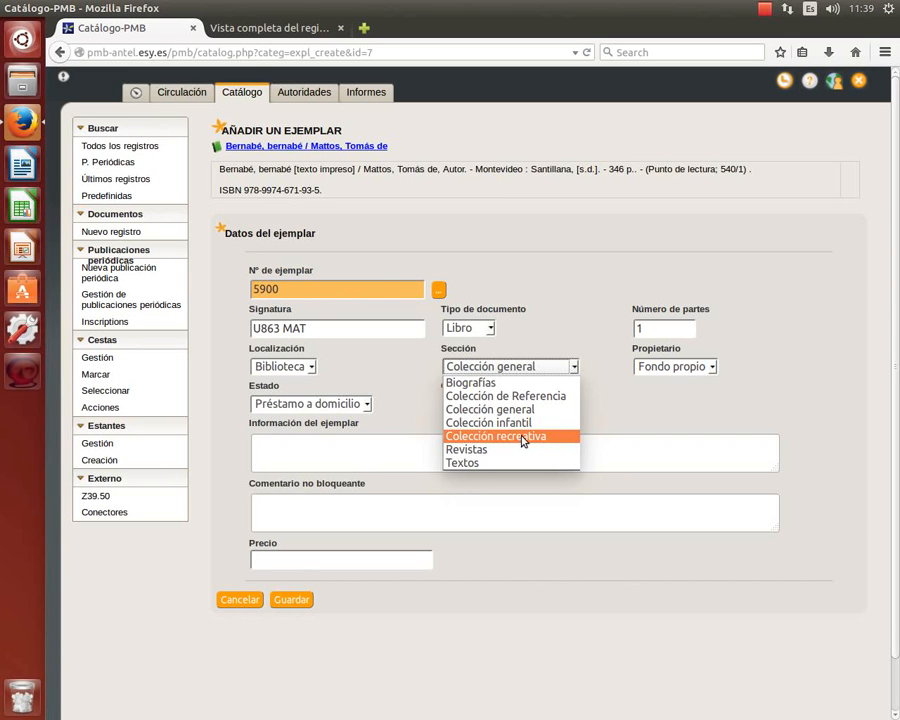
{"action": "left_click", "coordinate": [522, 410]}
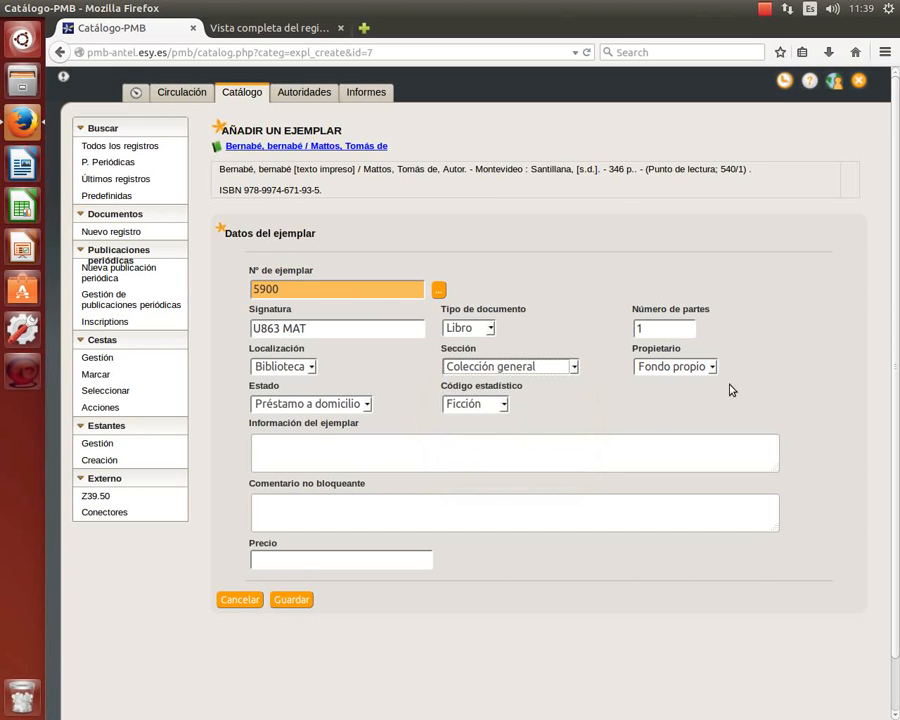
{"action": "left_click", "coordinate": [708, 366]}
{"action": "left_click", "coordinate": [680, 381]}
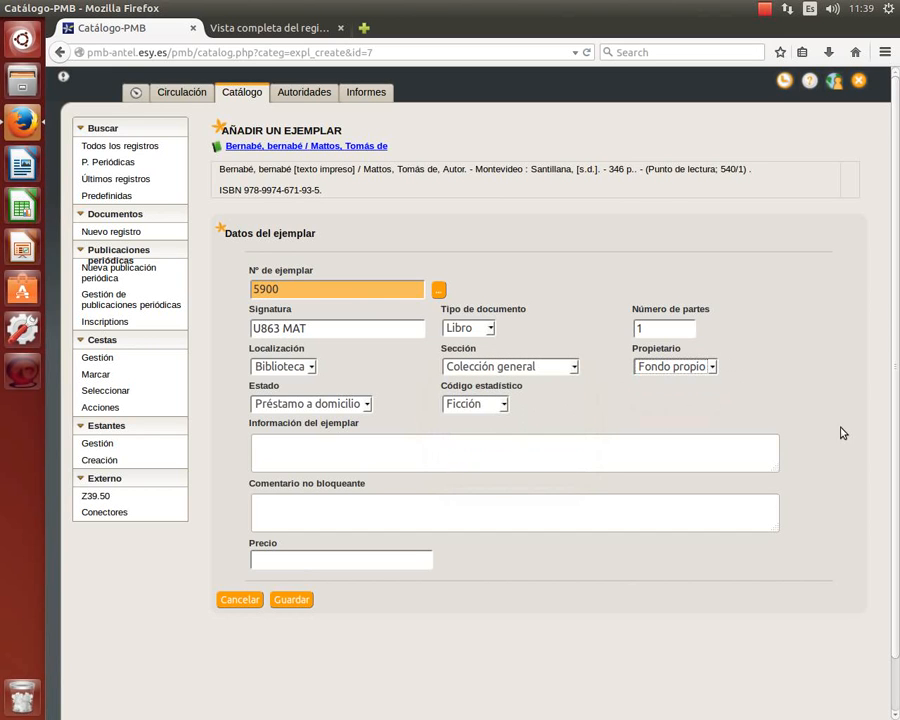
{"action": "left_click", "coordinate": [447, 412]}
Keep Préstamo a domicilio as status and Ficción as statistics code.
{"action": "left_click", "coordinate": [366, 405]}
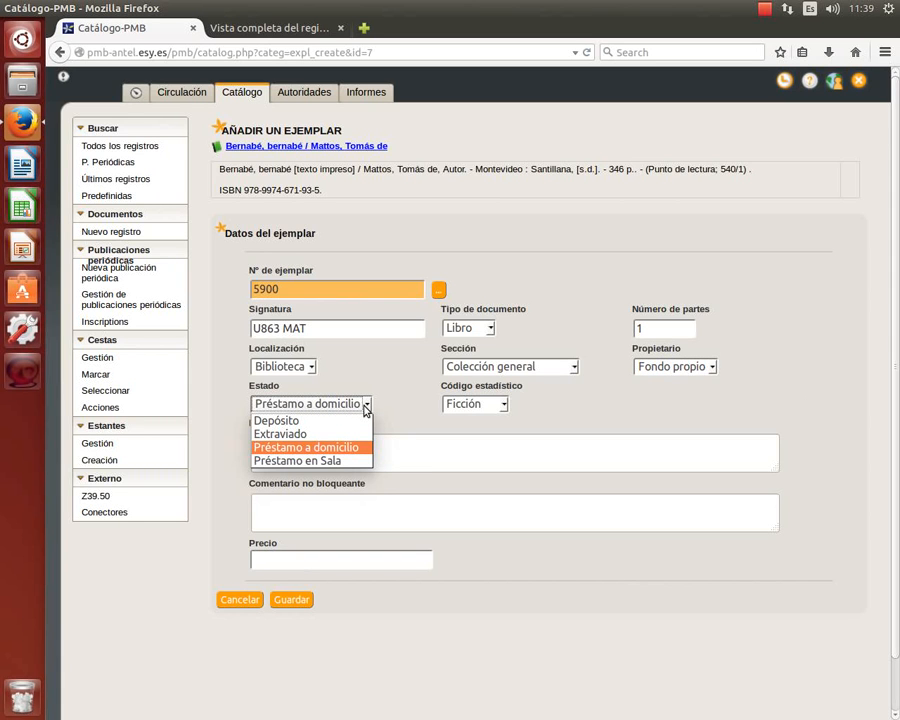
{"action": "left_click", "coordinate": [350, 455]}
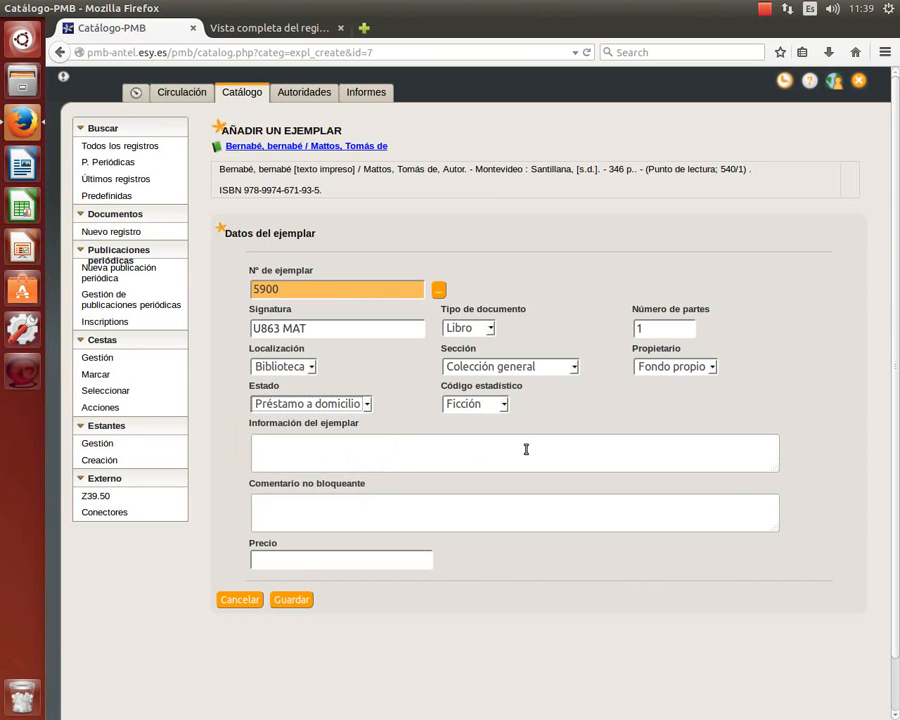
{"action": "left_click", "coordinate": [504, 405]}
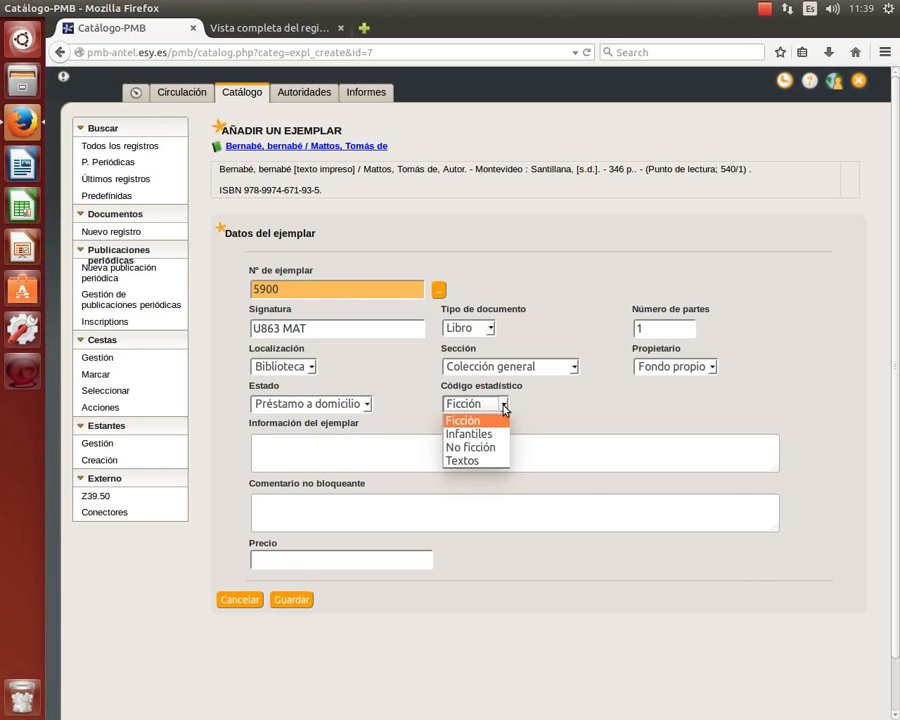
{"action": "left_click", "coordinate": [653, 410]}
{"action": "left_click", "coordinate": [504, 409]}
{"action": "left_click", "coordinate": [576, 410]}
Leave the notes, price and comment fields empty and save copy 5900.
{"action": "left_click", "coordinate": [376, 456]}
{"action": "left_click", "coordinate": [307, 561]}
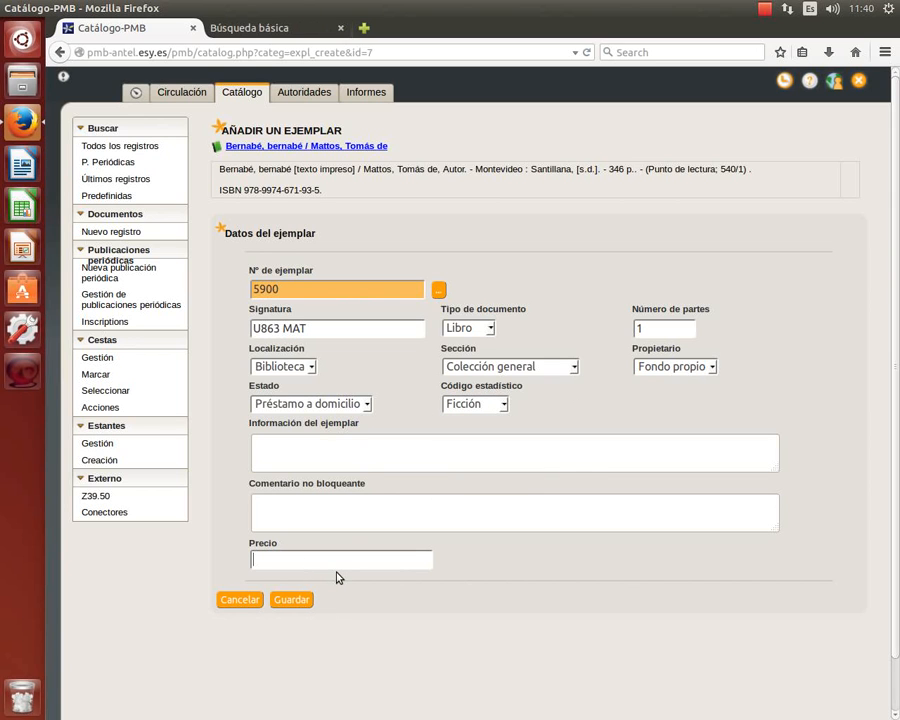
{"action": "left_click", "coordinate": [353, 461]}
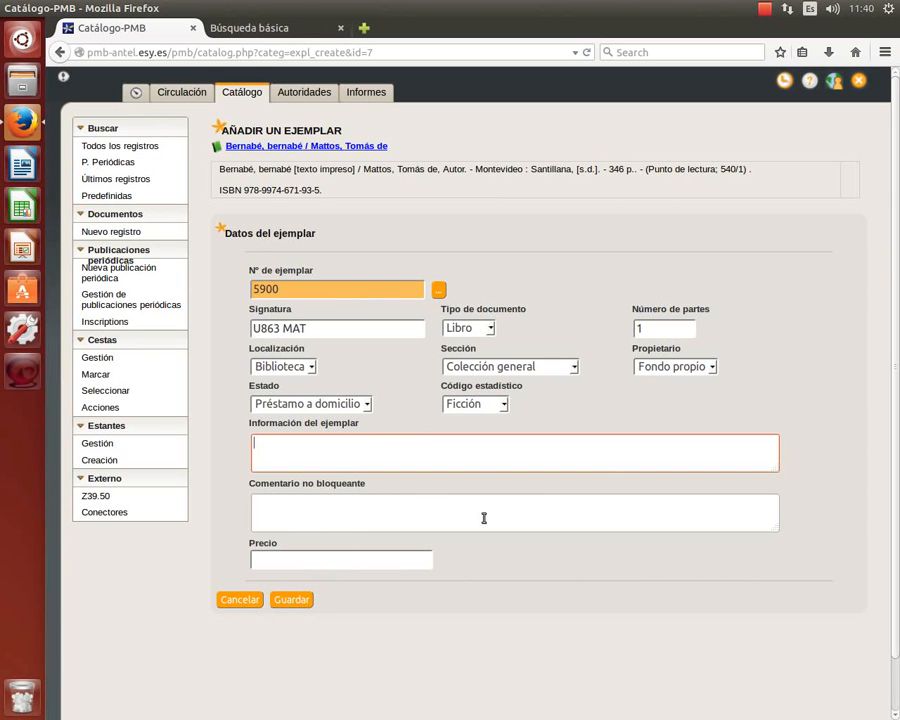
{"action": "left_click", "coordinate": [424, 518]}
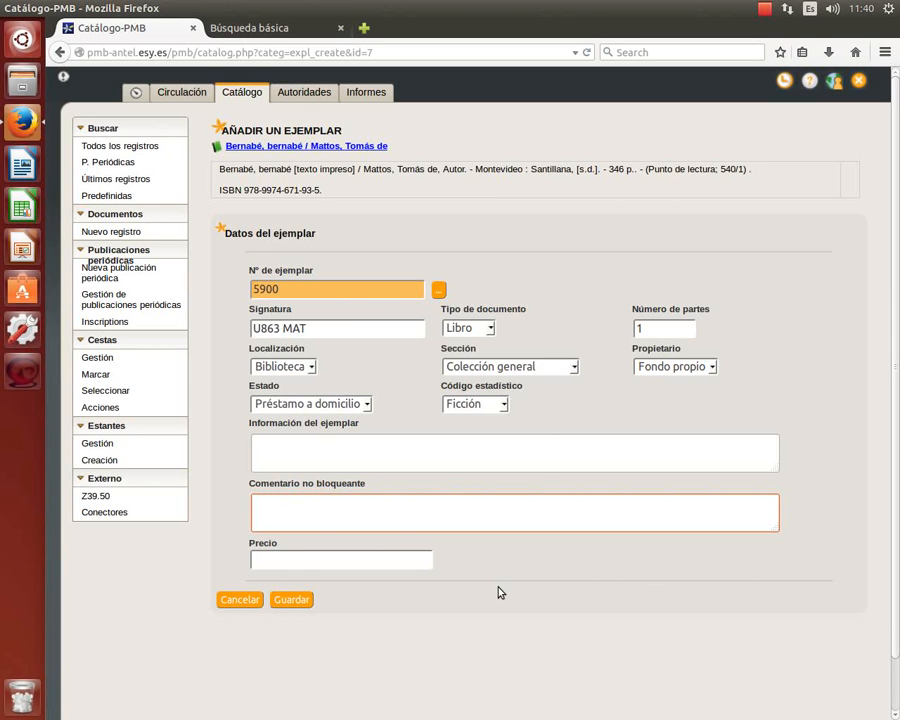
{"action": "left_click", "coordinate": [300, 599]}
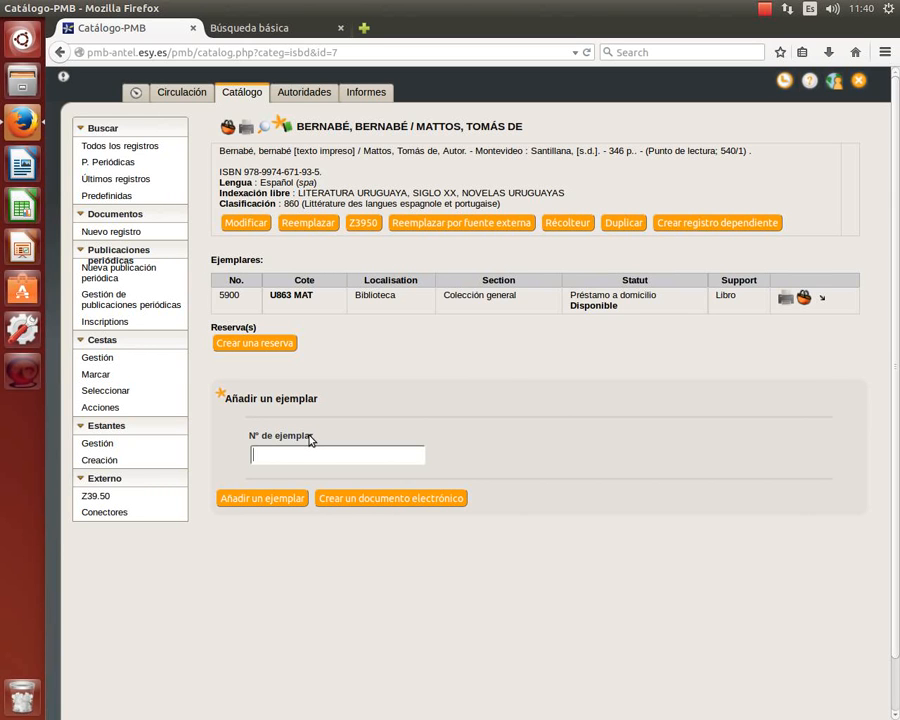
Add copy 5901, fix its call number to U863 MAT, and save it.
{"action": "type", "text": "5901"}
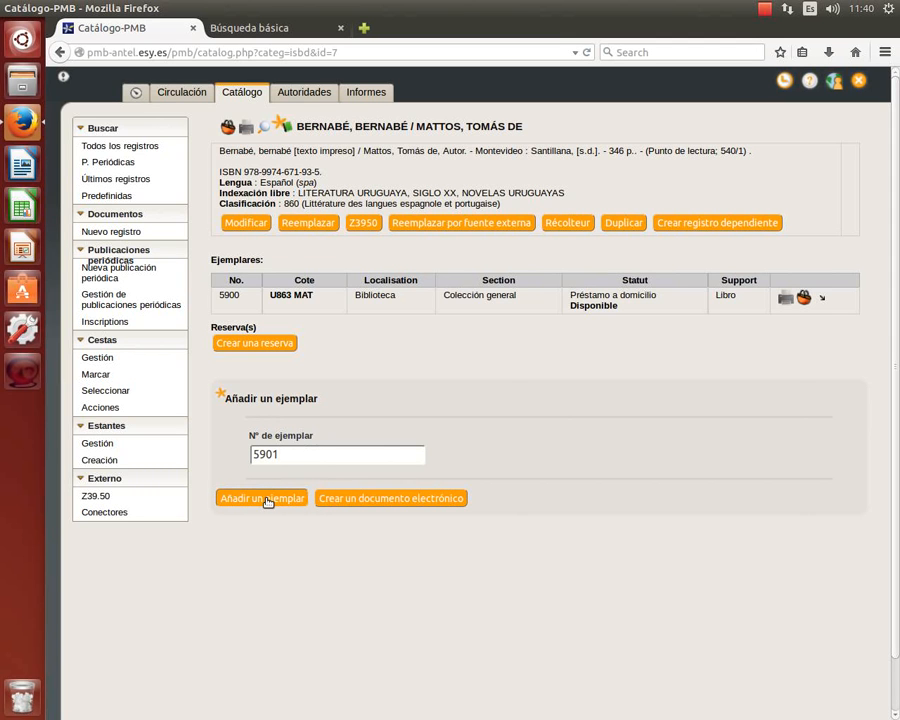
{"action": "left_click", "coordinate": [268, 500]}
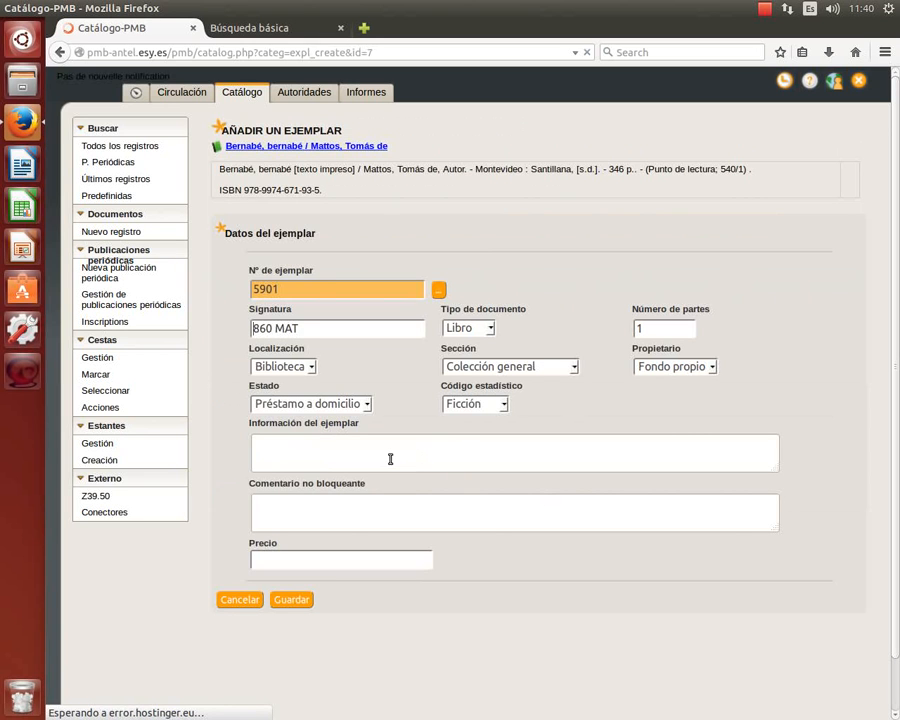
{"action": "type", "text": "U"}
{"action": "key", "text": "Right"}
{"action": "key", "text": "Right"}
{"action": "key", "text": "Delete"}
{"action": "type", "text": "3"}
{"action": "key", "text": "Escape"}
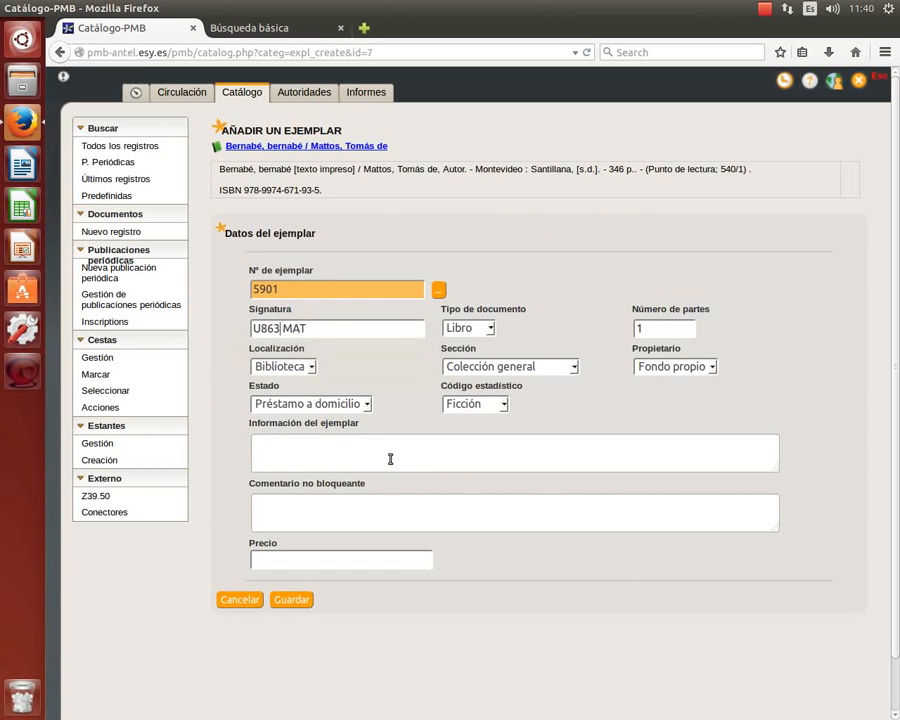
{"action": "left_click", "coordinate": [296, 599]}
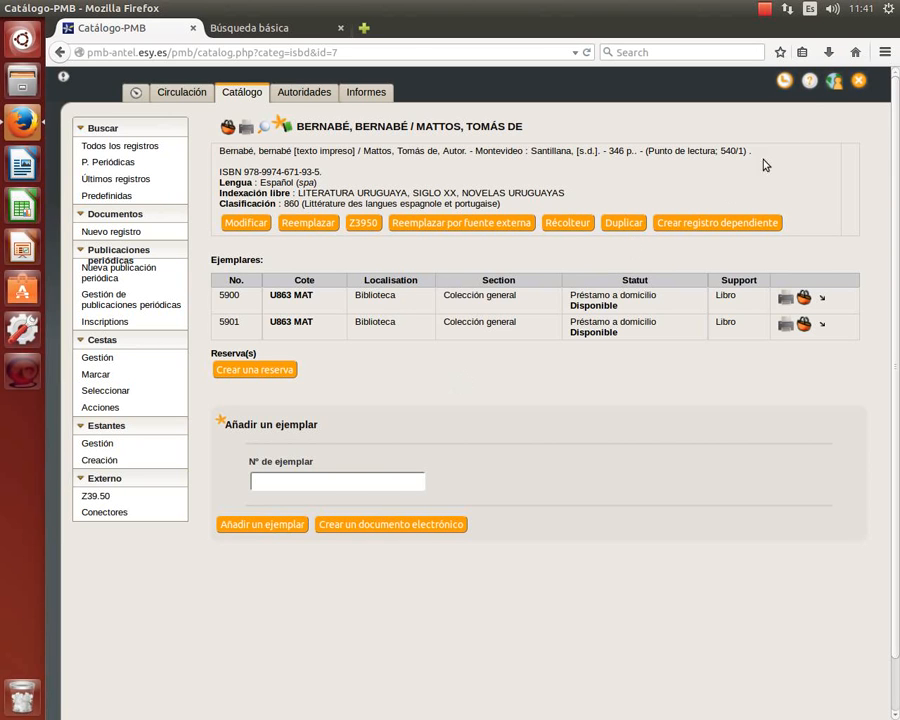
In the public catalogue, search 'bernabé' and expand the record to check copies 5900 and 5901.
{"action": "left_click", "coordinate": [834, 82]}
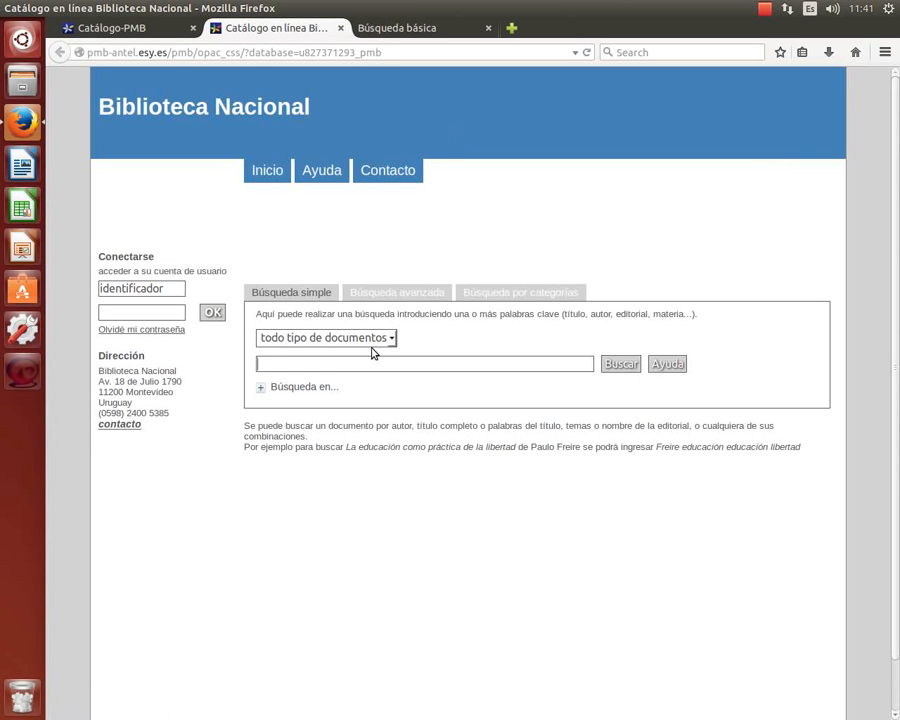
{"action": "type", "text": "bernabé"}
{"action": "key", "text": "Return"}
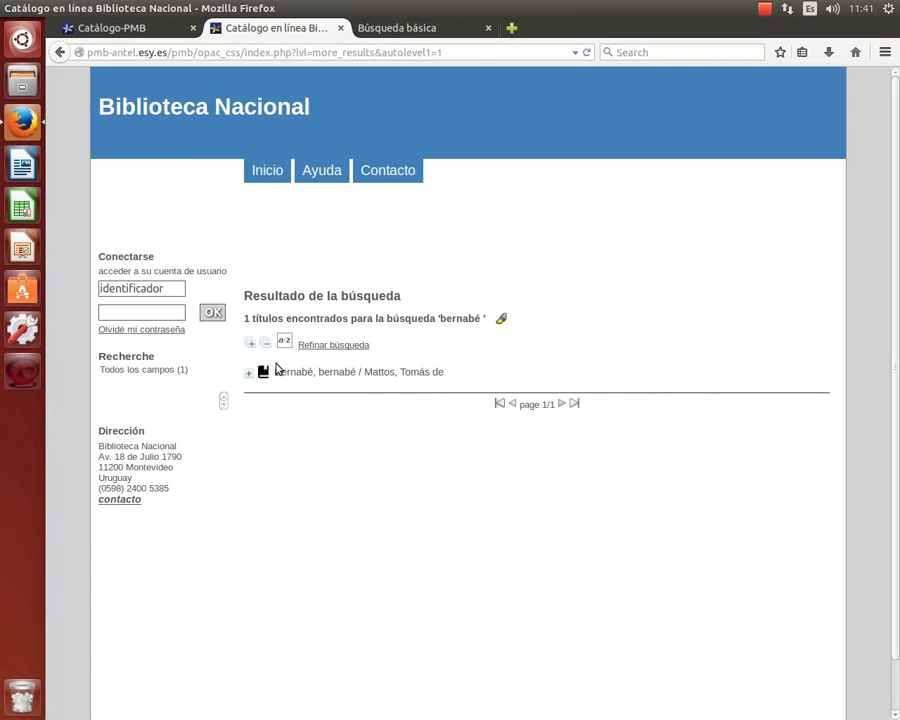
{"action": "left_click", "coordinate": [248, 372]}
{"action": "scroll", "coordinate": [472, 399], "scroll_direction": "down", "scroll_amount": 1}
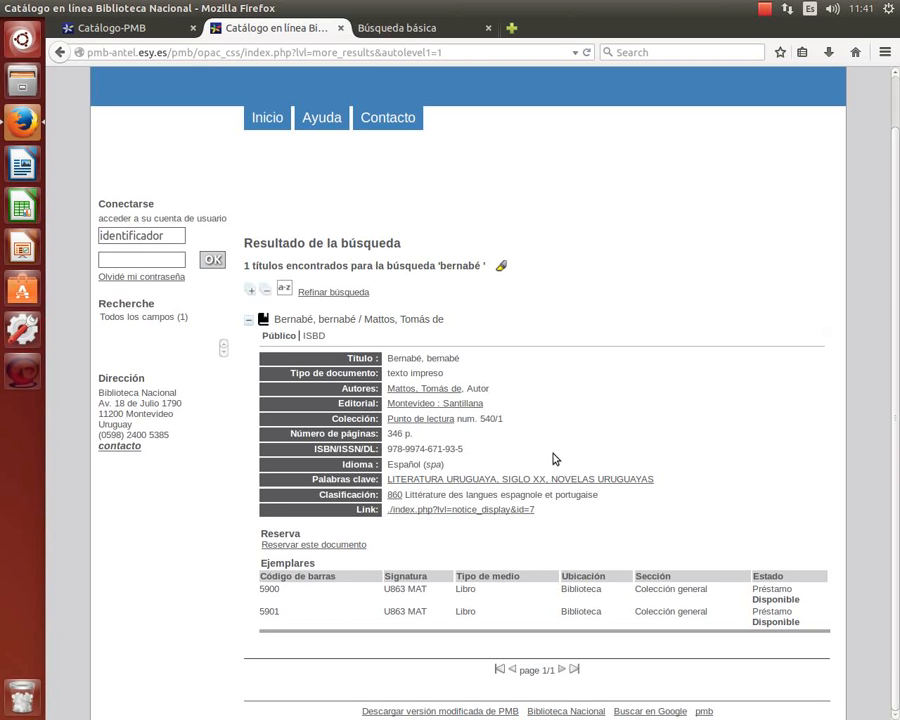
{"action": "scroll", "coordinate": [555, 458], "scroll_direction": "up", "scroll_amount": 1}
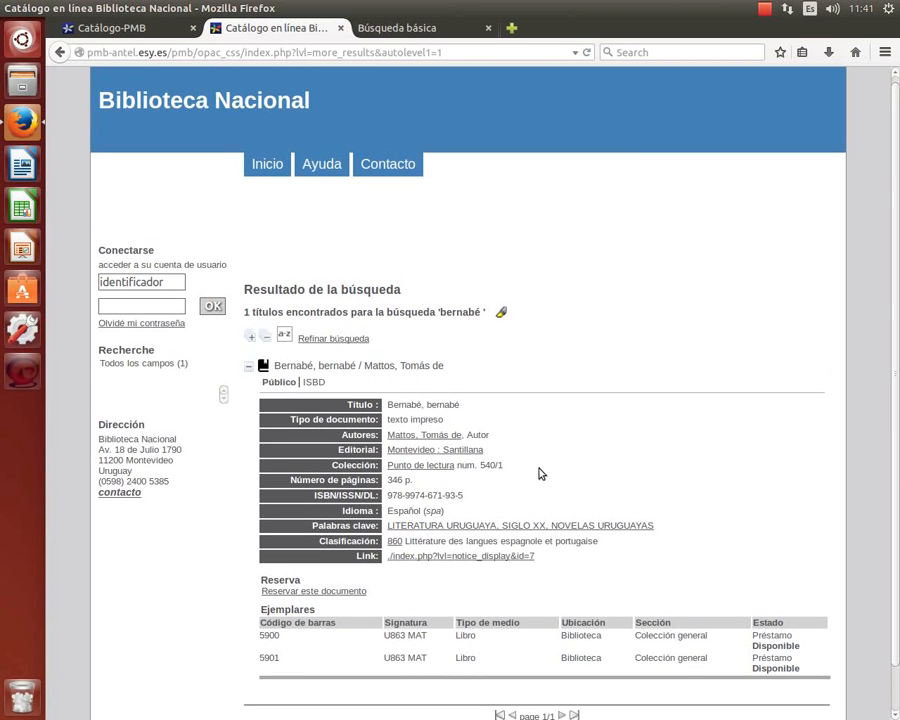
{"action": "key", "text": "ctrl+plus"}
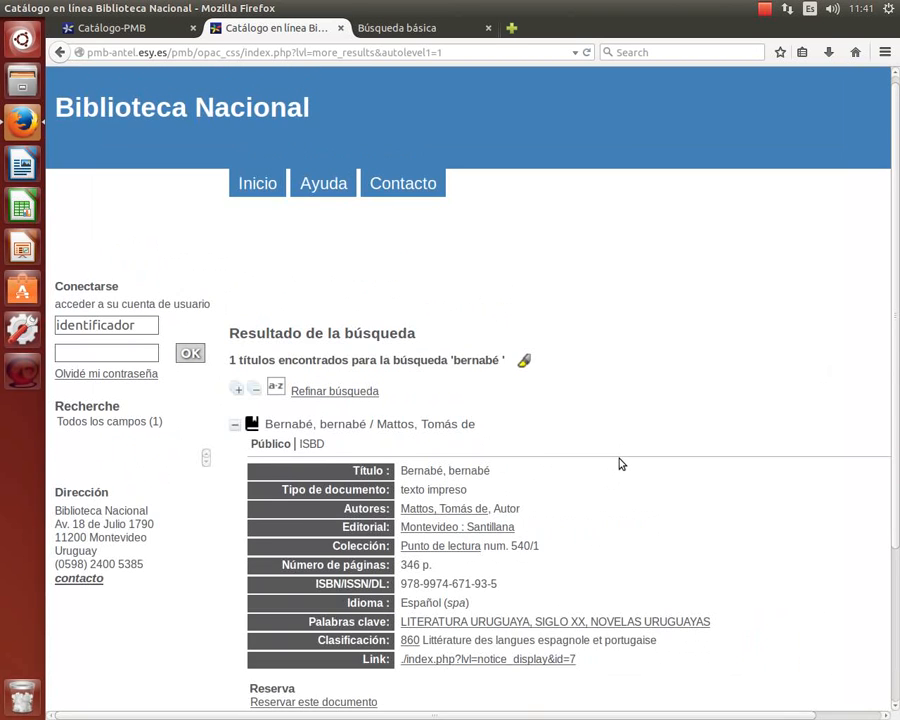
{"action": "scroll", "coordinate": [619, 463], "scroll_direction": "down", "scroll_amount": 2}
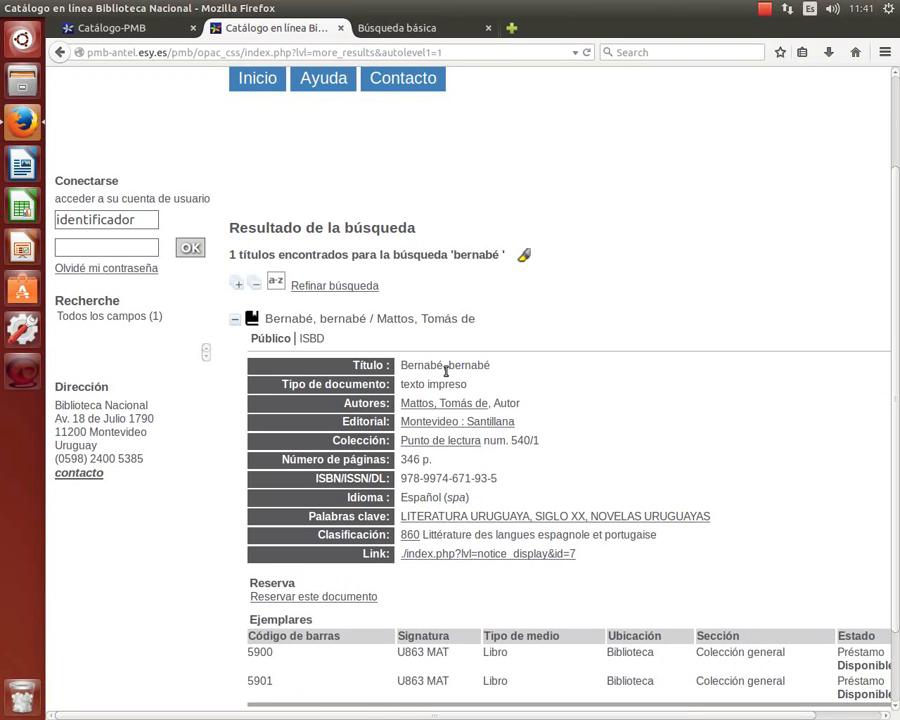
{"action": "left_click_drag", "start_coordinate": [449, 365], "coordinate": [458, 366]}
{"action": "scroll", "coordinate": [374, 270], "scroll_direction": "up", "scroll_amount": 2}
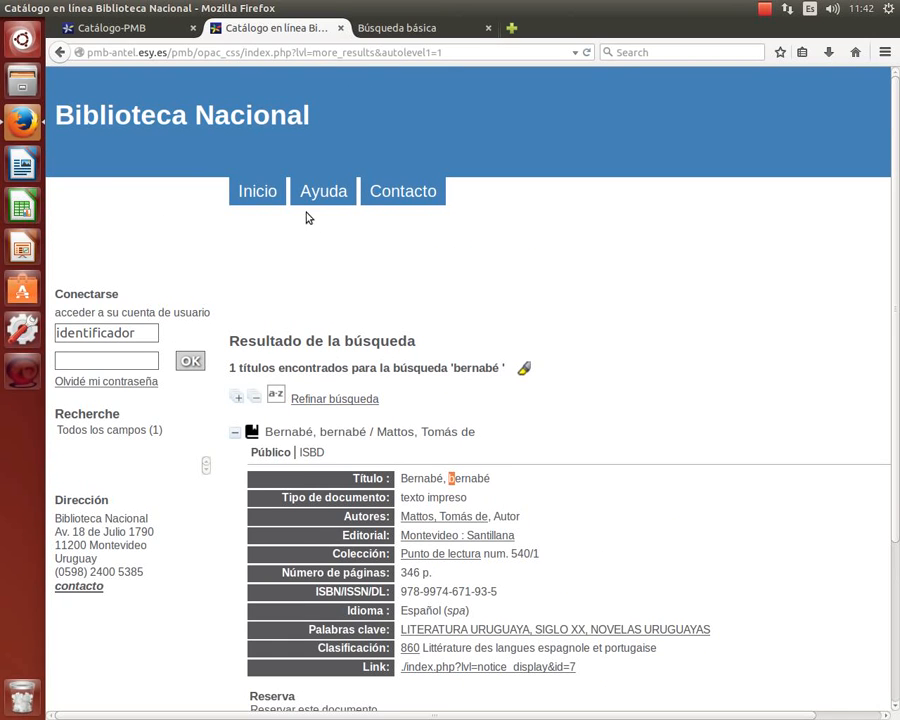
Return to the catalogue home and search 'literatura uruguaya'.
{"action": "left_click", "coordinate": [255, 197]}
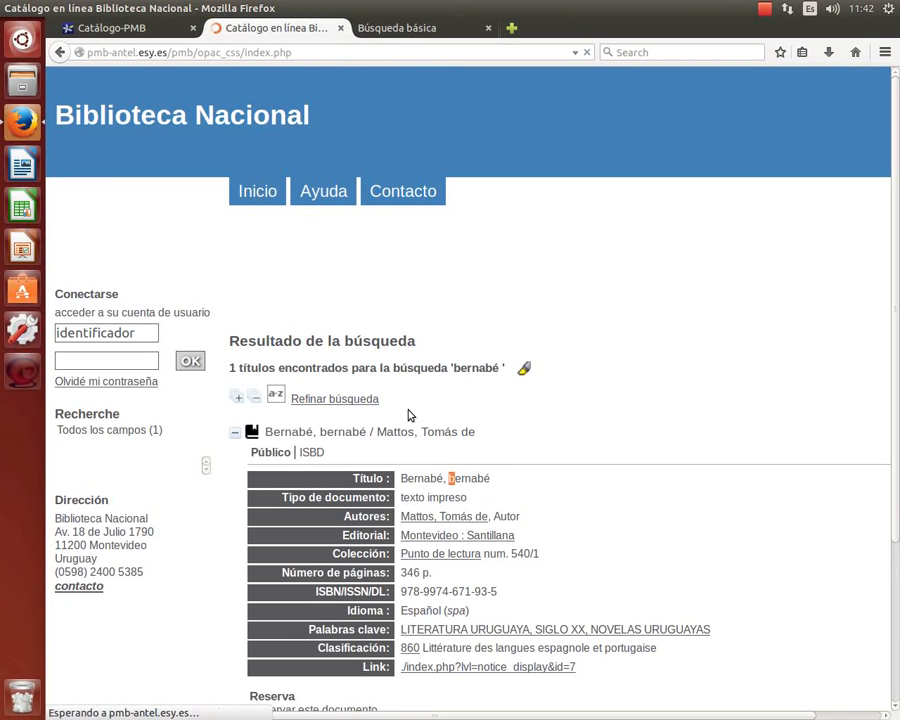
{"action": "type", "text": "literatura uruguaya"}
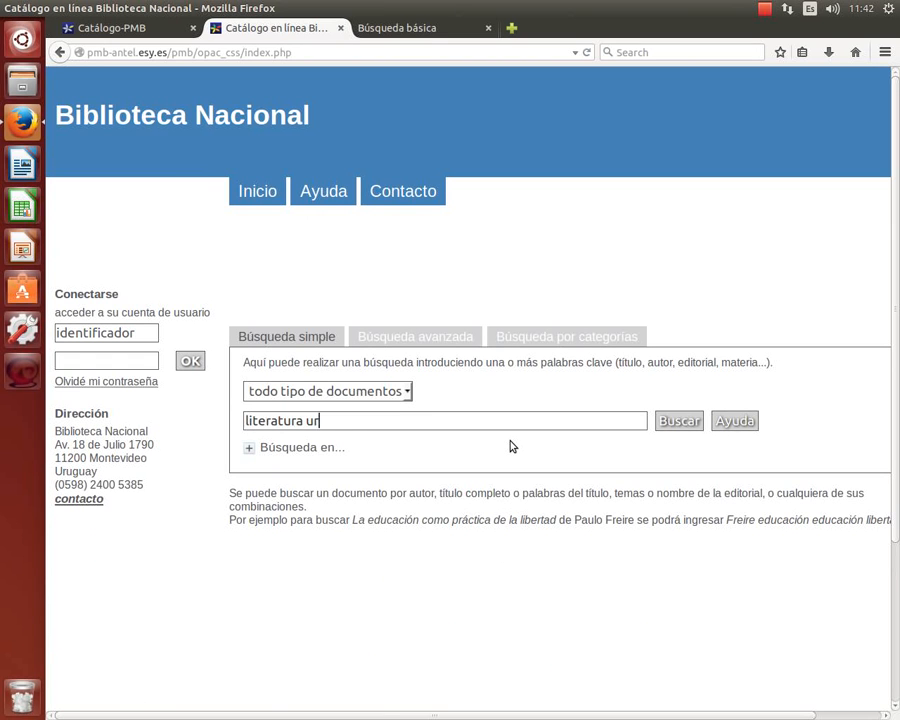
{"action": "key", "text": "Return"}
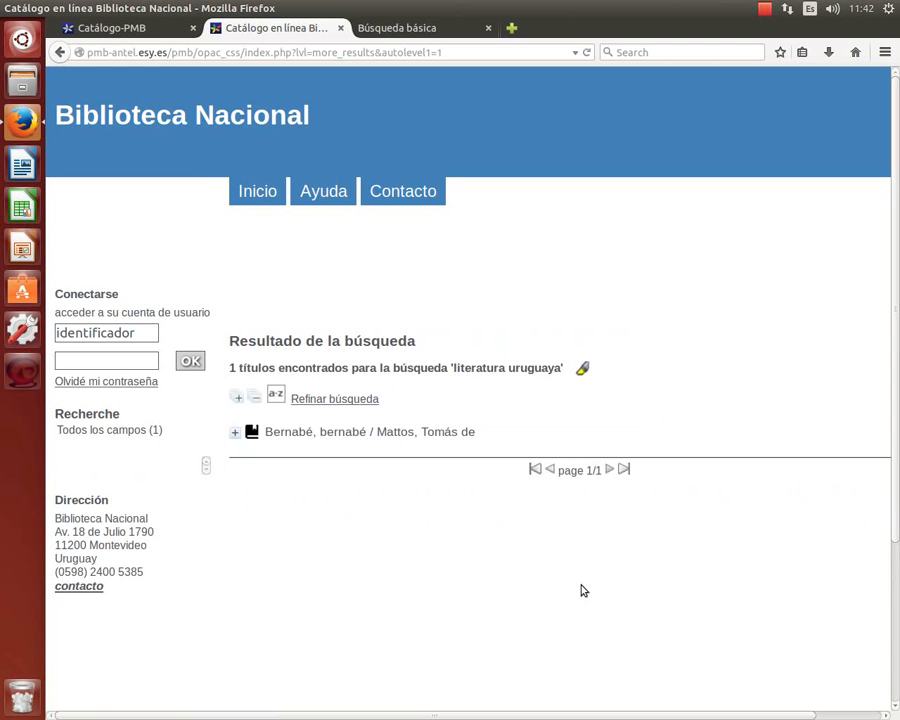
Switch back to the PMB staff tab, view copy 5900's details, and return to the Catálogo module.
{"action": "left_click", "coordinate": [99, 37]}
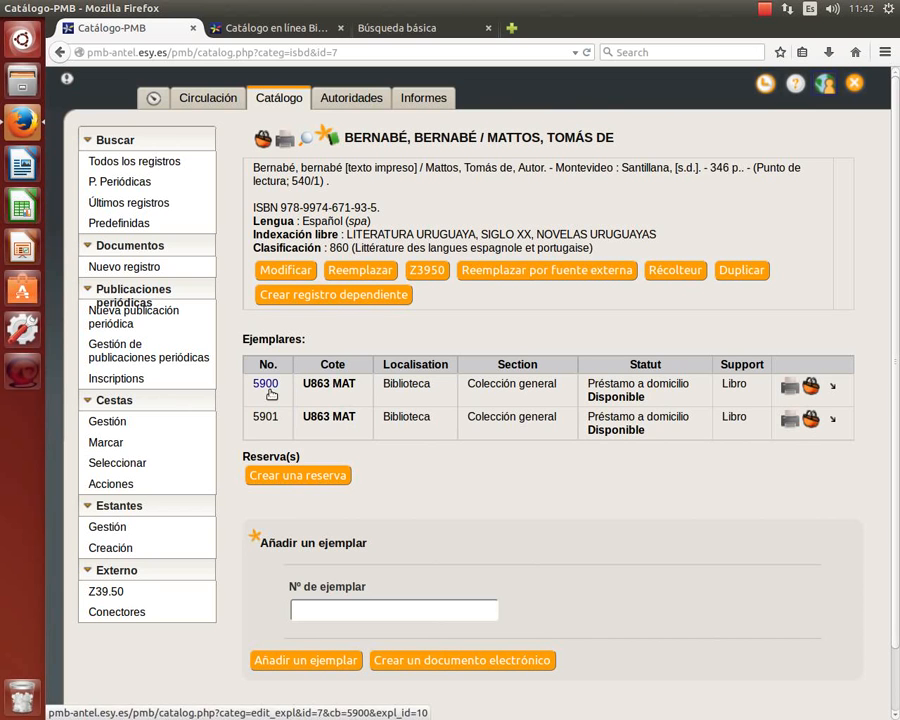
{"action": "left_click", "coordinate": [193, 103]}
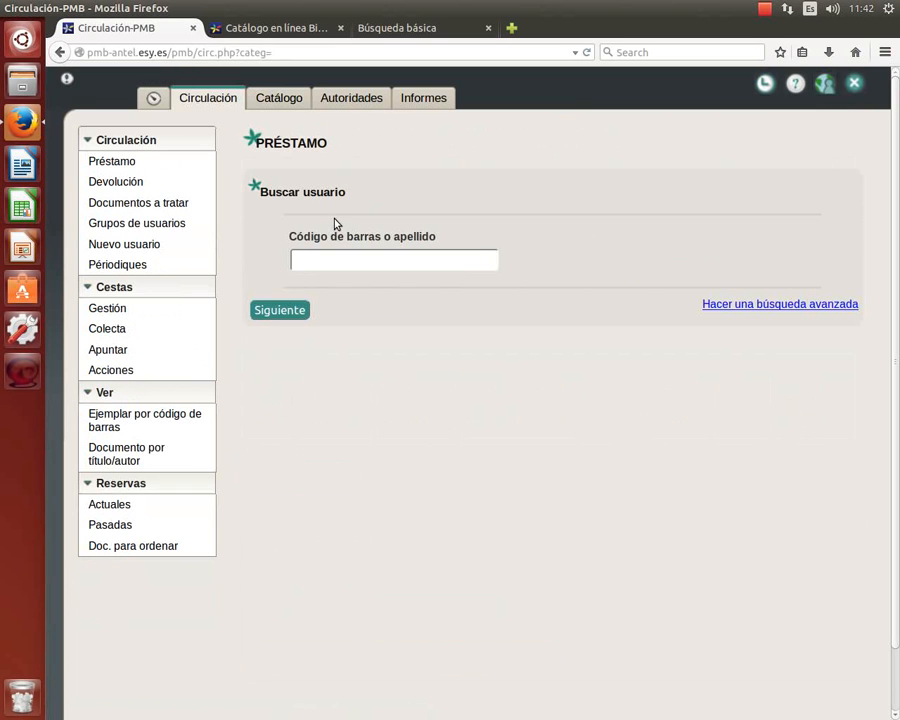
{"action": "left_click", "coordinate": [283, 98]}
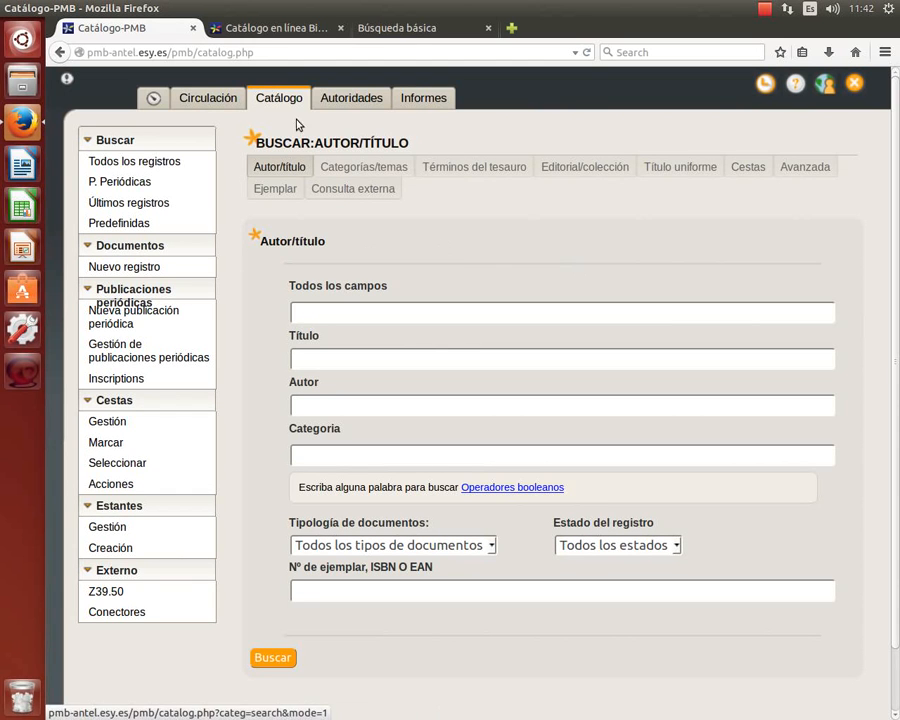
Search the catalogue records by author 'de mattos'.
{"action": "left_click", "coordinate": [108, 163]}
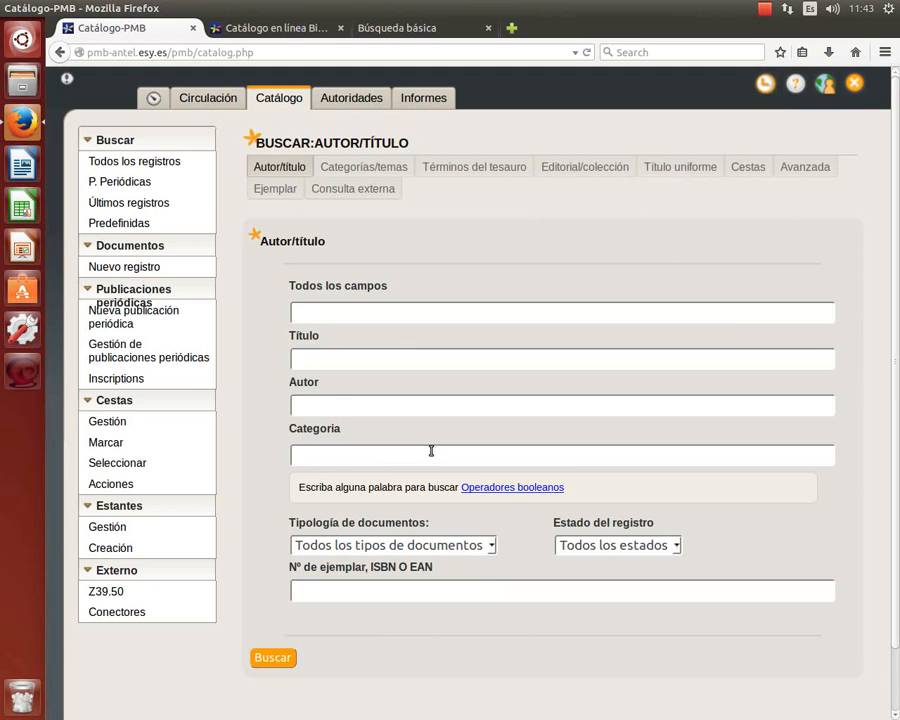
{"action": "key", "text": "Tab"}
{"action": "key", "text": "Tab"}
{"action": "type", "text": "de mattos"}
{"action": "key", "text": "Return"}
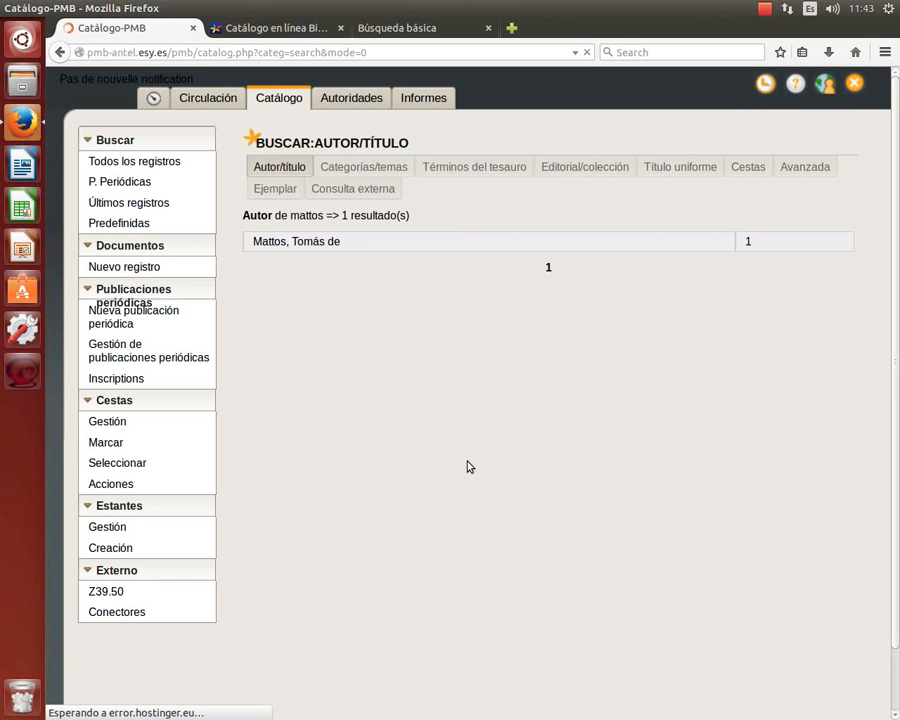
Open the Bernabé, bernabé record by Mattos, Tomás de, showing copies 5900 and 5901.
{"action": "left_click", "coordinate": [331, 243]}
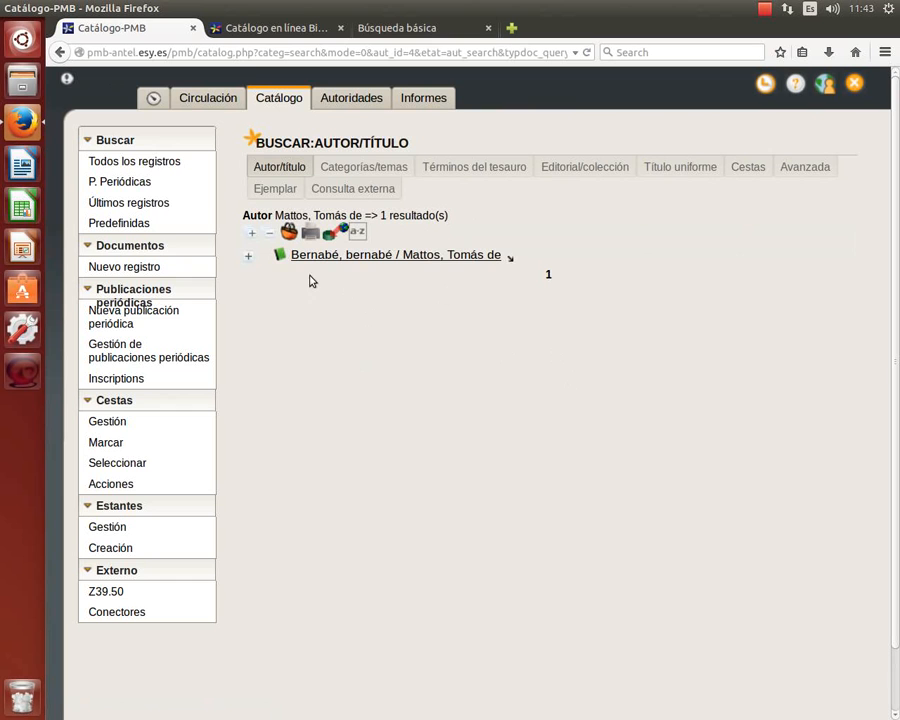
{"action": "left_click", "coordinate": [249, 257]}
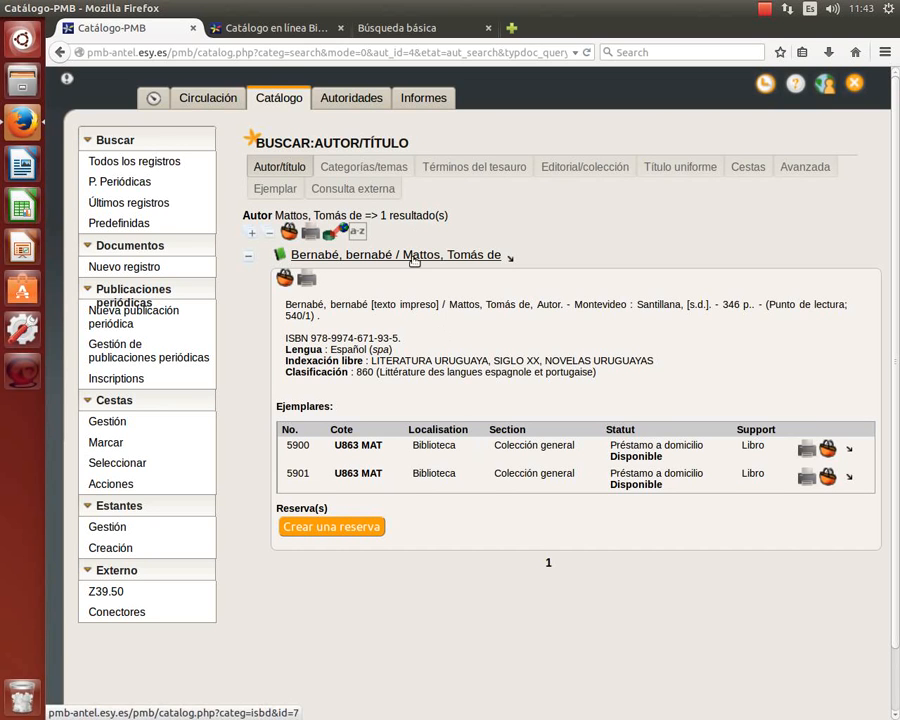
{"action": "left_click", "coordinate": [465, 258]}
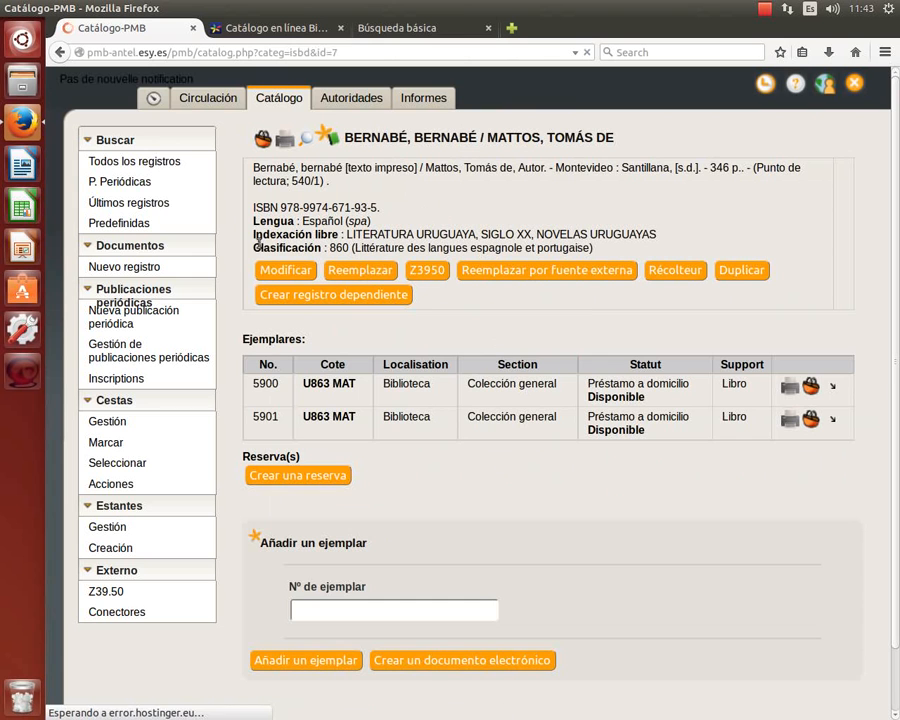
Capitalise the second word of the title to read 'Bernabé, Bernabé' and save the record.
{"action": "left_click", "coordinate": [285, 270]}
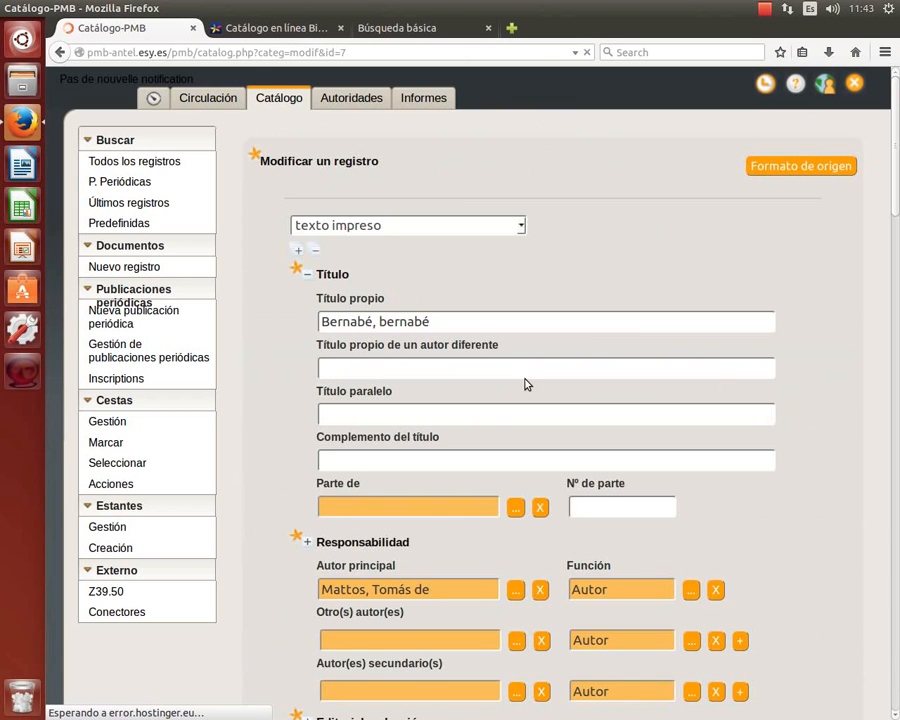
{"action": "left_click", "coordinate": [378, 321]}
{"action": "key", "text": "Left"}
{"action": "key", "text": "Left"}
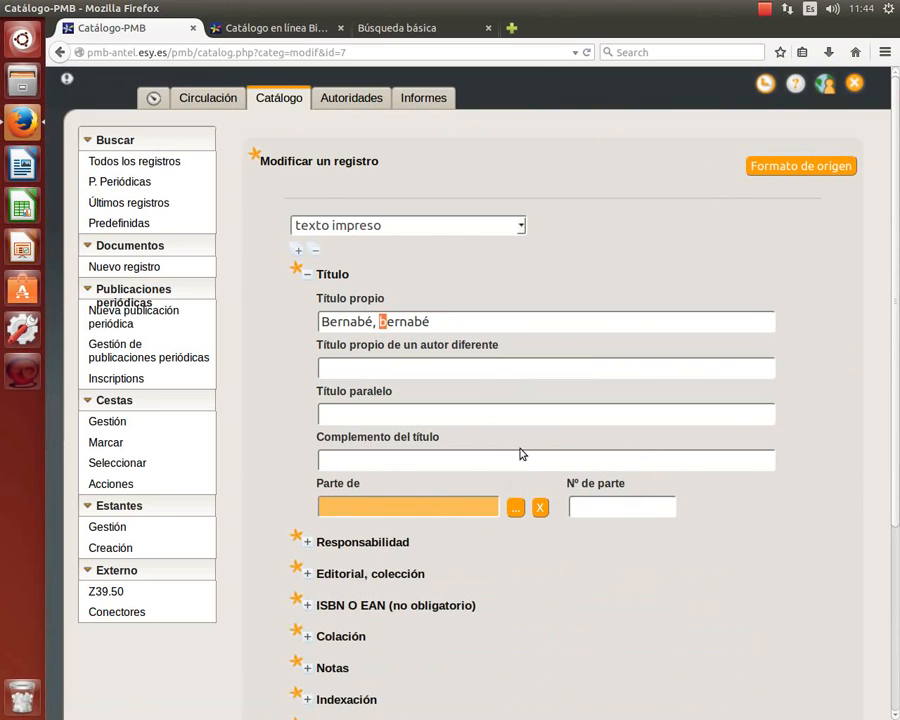
{"action": "key", "text": "Delete"}
{"action": "type", "text": "B"}
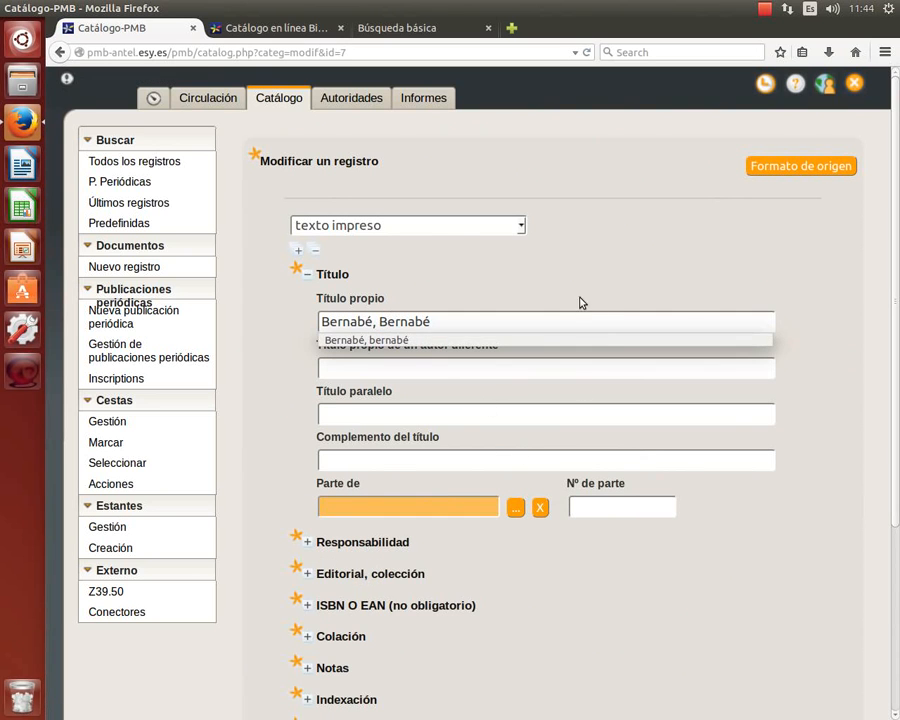
{"action": "left_click", "coordinate": [587, 280]}
{"action": "scroll", "coordinate": [505, 240], "scroll_direction": "down", "scroll_amount": 5}
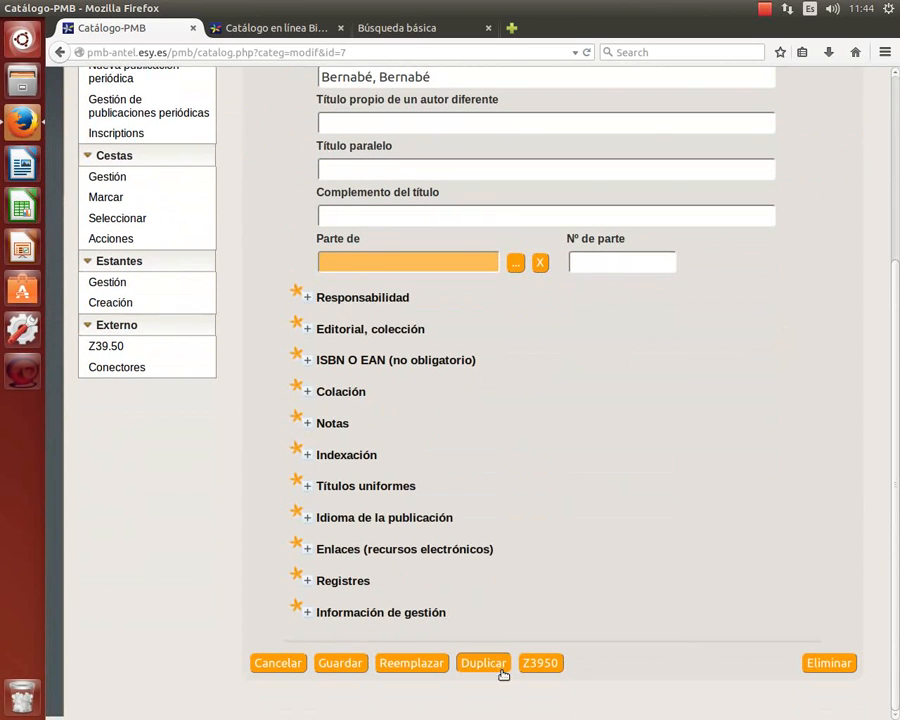
{"action": "left_click", "coordinate": [344, 662]}
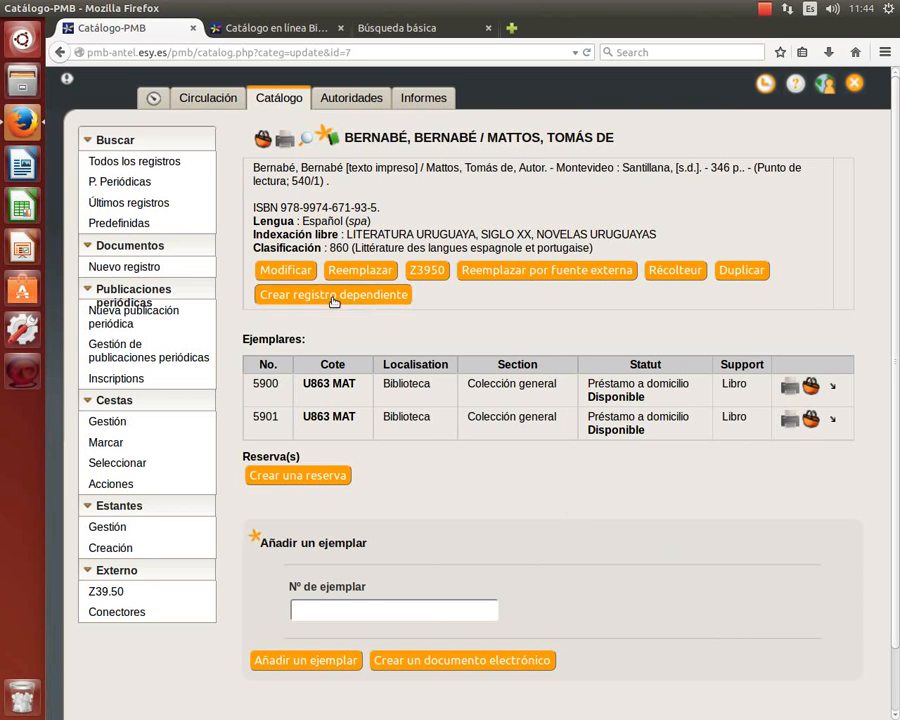
Reopen the record's edit form, review its fields and save it again.
{"action": "left_click", "coordinate": [286, 270]}
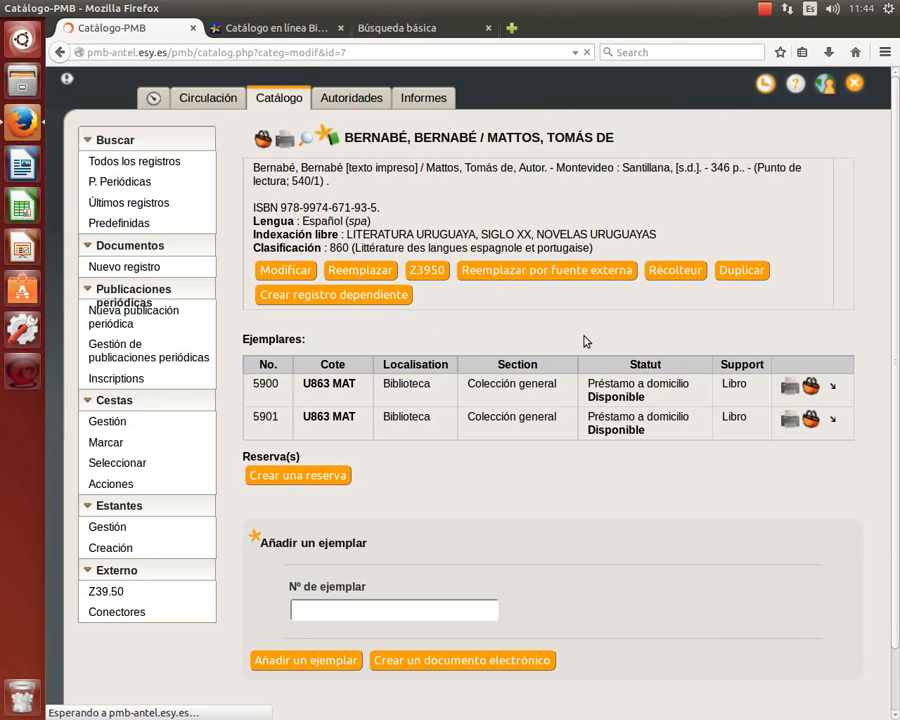
{"action": "scroll", "coordinate": [586, 341], "scroll_direction": "down", "scroll_amount": 3}
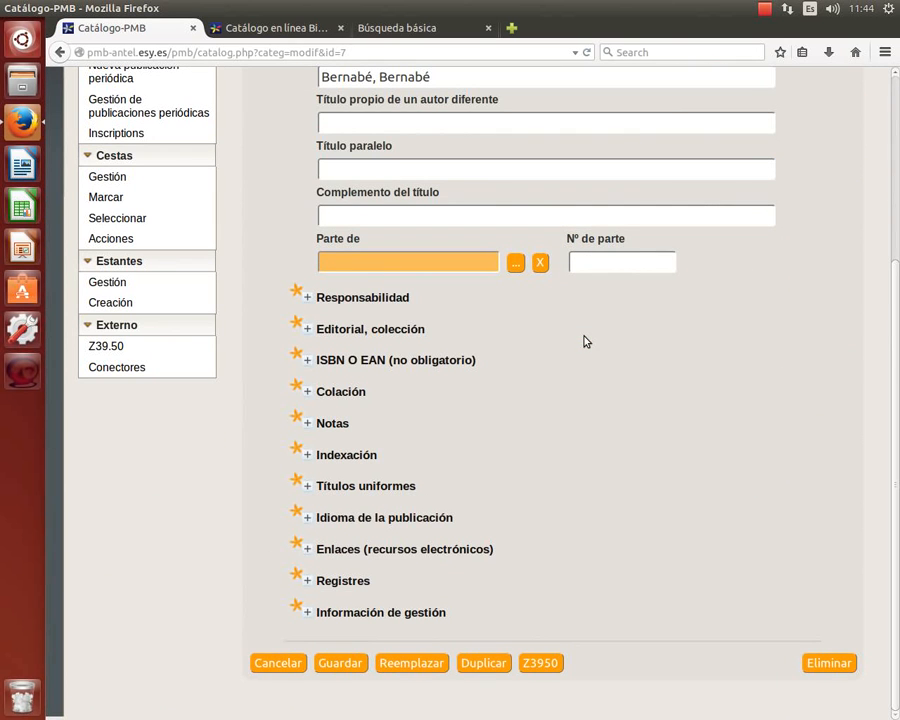
{"action": "scroll", "coordinate": [599, 422], "scroll_direction": "up", "scroll_amount": 3}
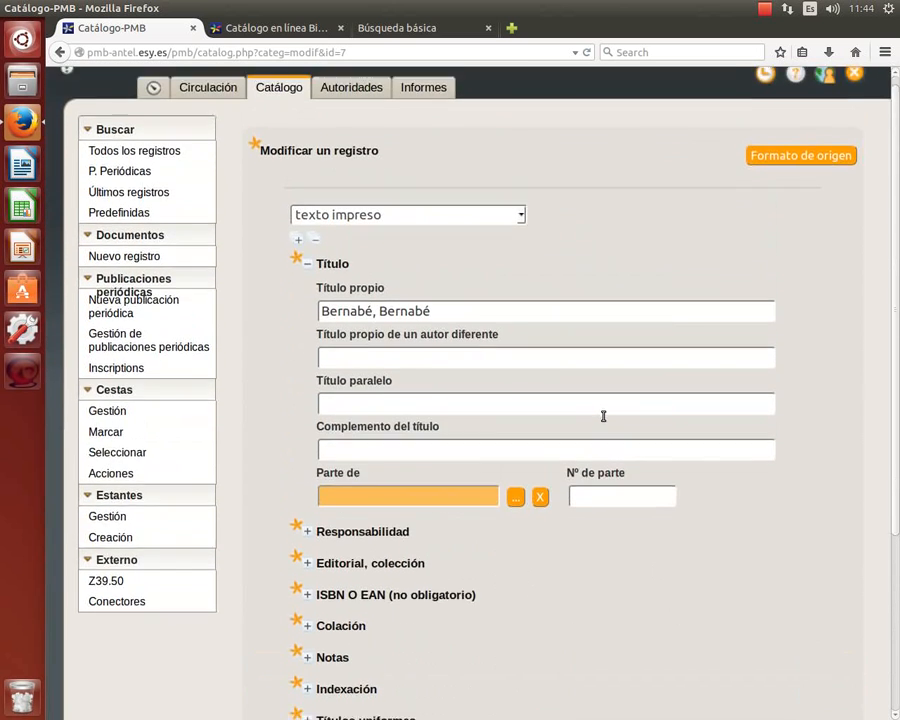
{"action": "scroll", "coordinate": [604, 418], "scroll_direction": "down", "scroll_amount": 3}
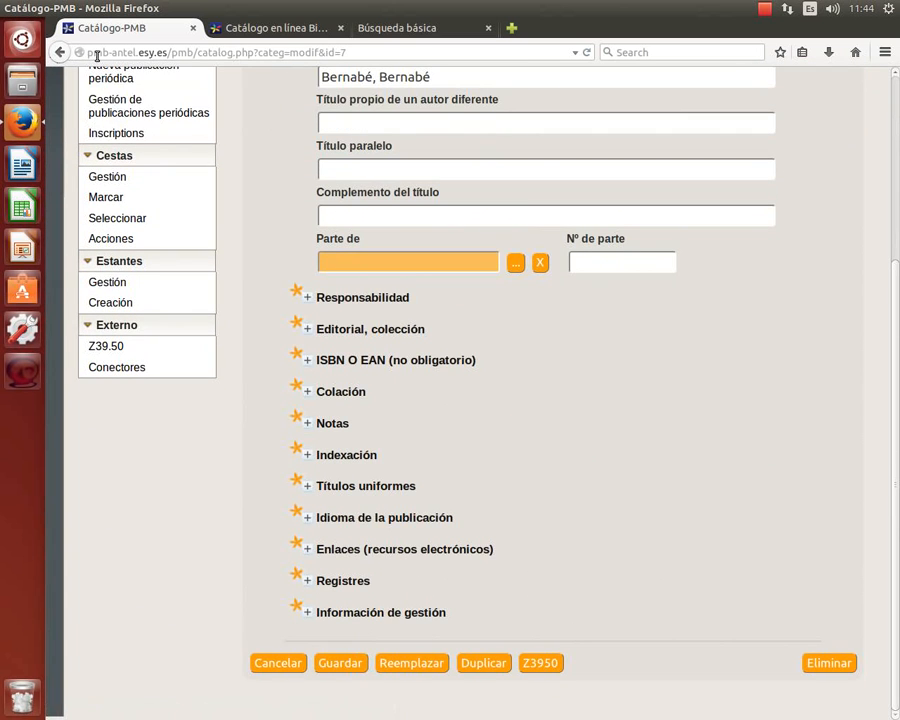
{"action": "left_click", "coordinate": [332, 664]}
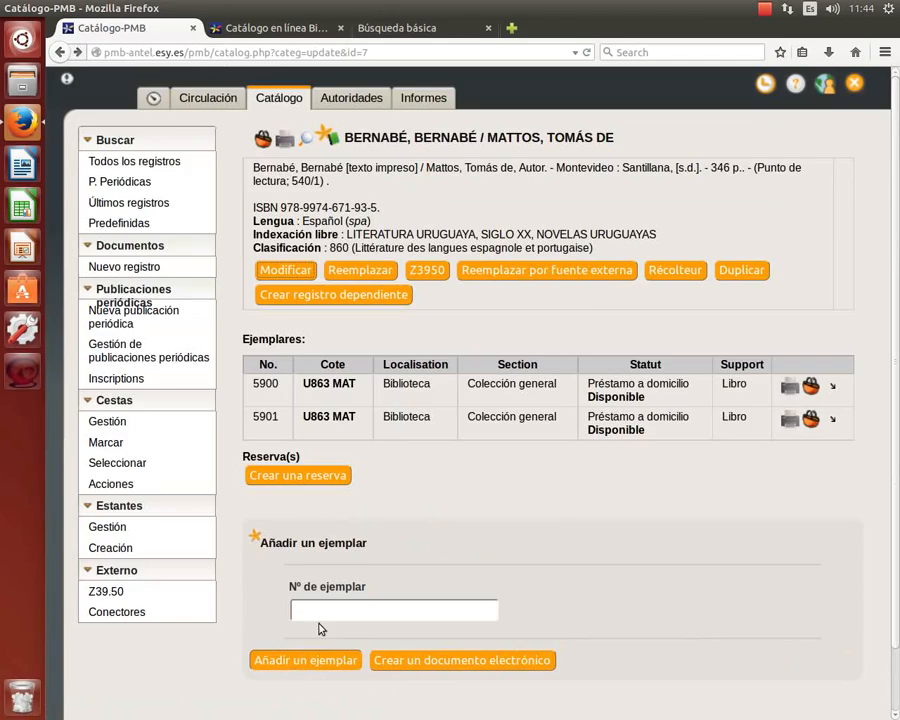
Review the record's edit form once more and cancel without changes.
{"action": "left_click", "coordinate": [604, 279]}
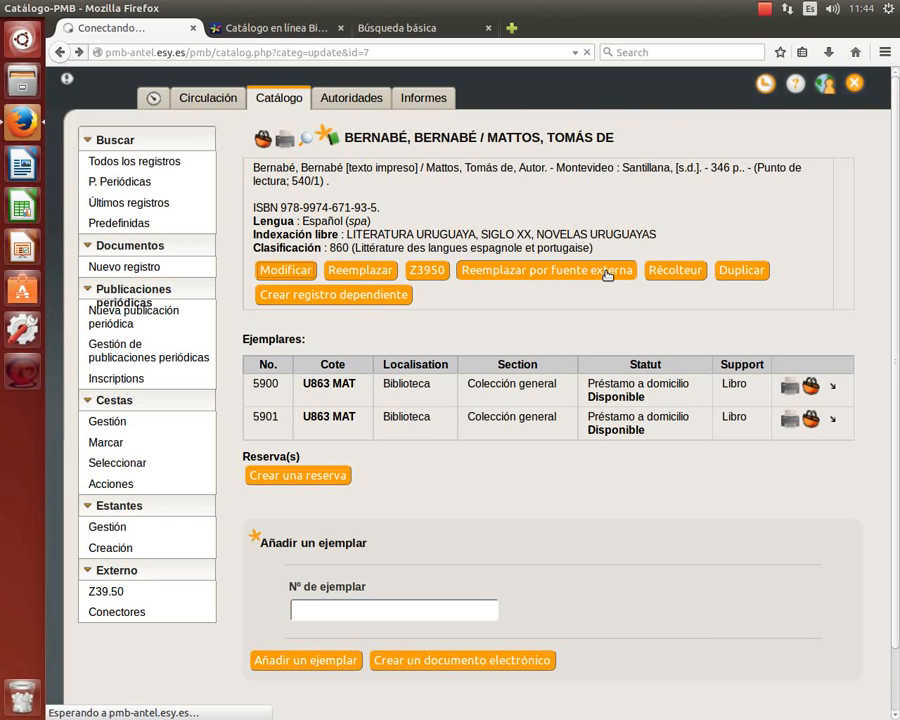
{"action": "scroll", "coordinate": [606, 277], "scroll_direction": "down", "scroll_amount": 10}
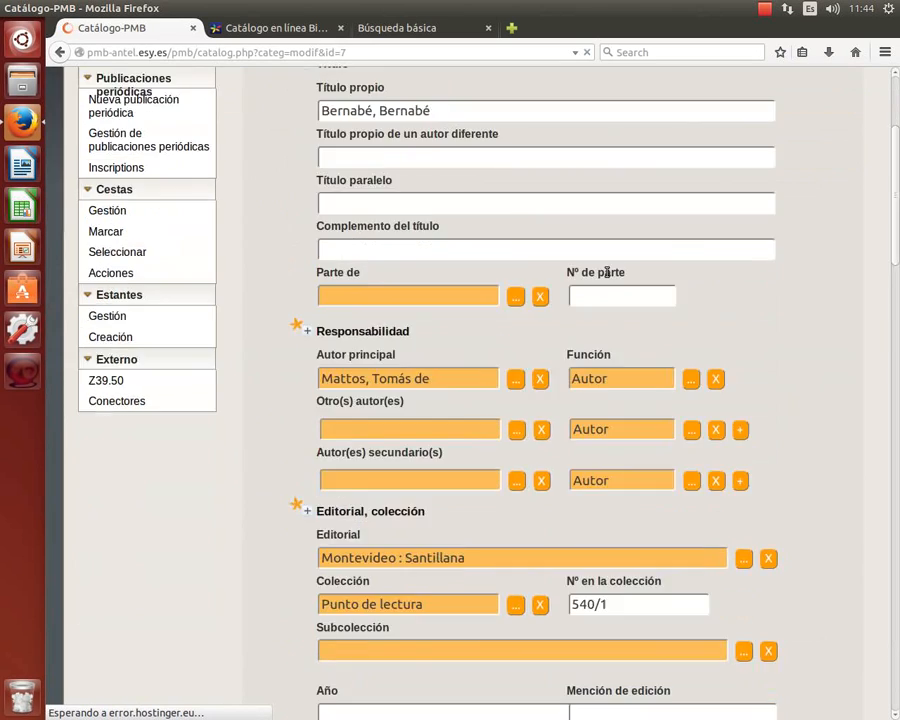
{"action": "scroll", "coordinate": [606, 277], "scroll_direction": "down", "scroll_amount": 20}
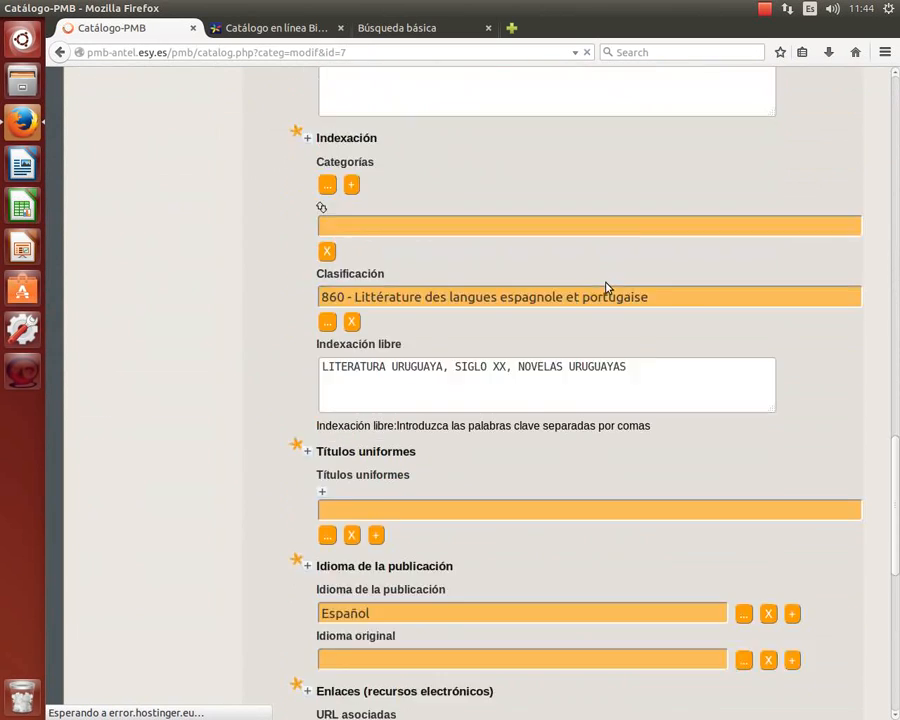
{"action": "scroll", "coordinate": [605, 288], "scroll_direction": "down", "scroll_amount": 5}
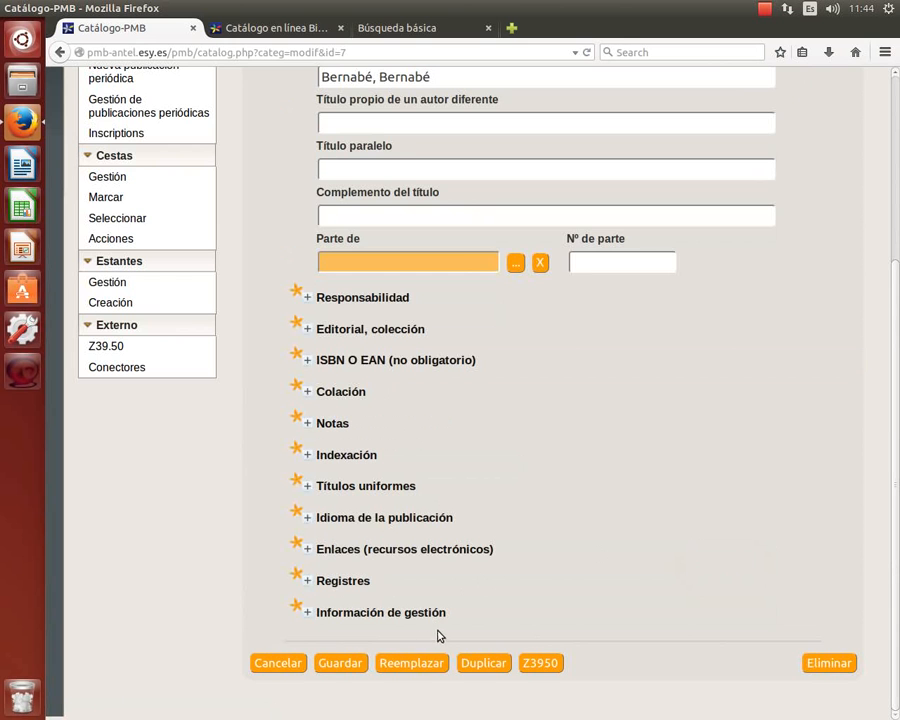
{"action": "left_click", "coordinate": [280, 665]}
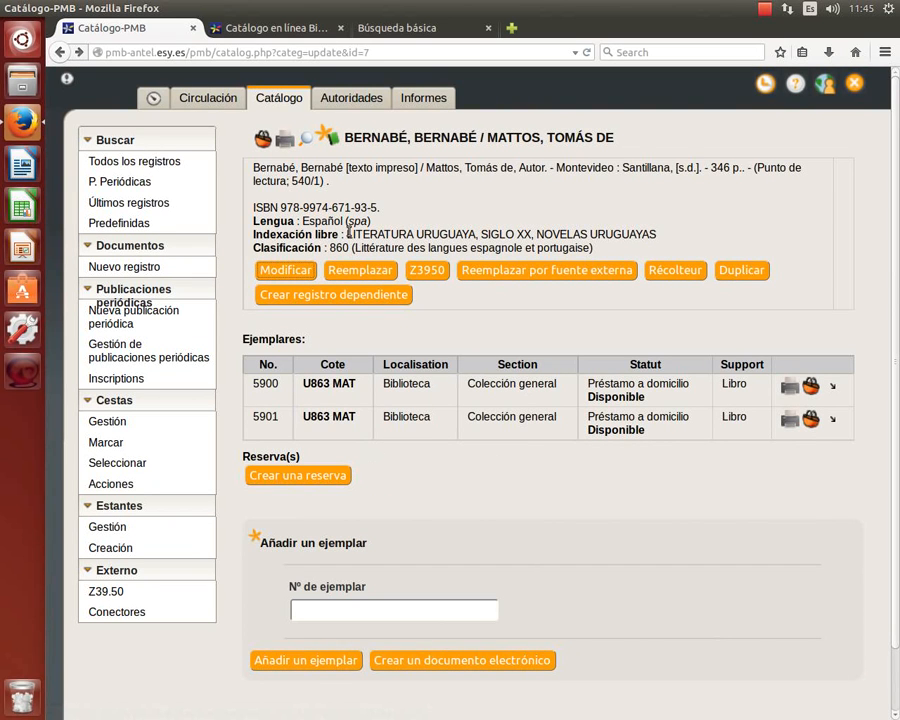
Open copy 5900, cancel without changes, then show the Autoridades author list.
{"action": "left_click", "coordinate": [265, 384]}
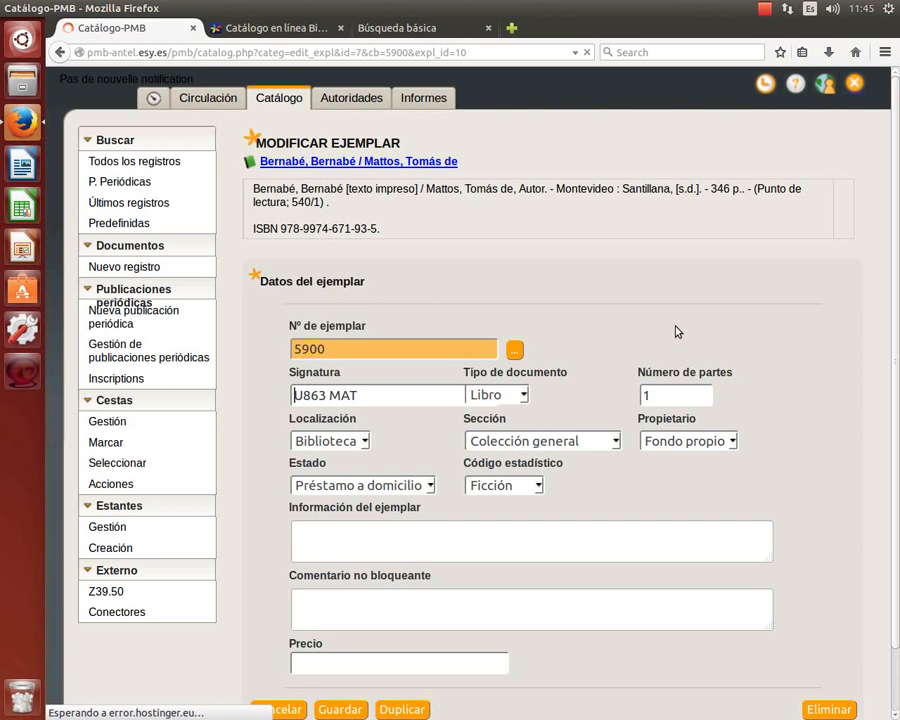
{"action": "scroll", "coordinate": [676, 329], "scroll_direction": "down", "scroll_amount": 1}
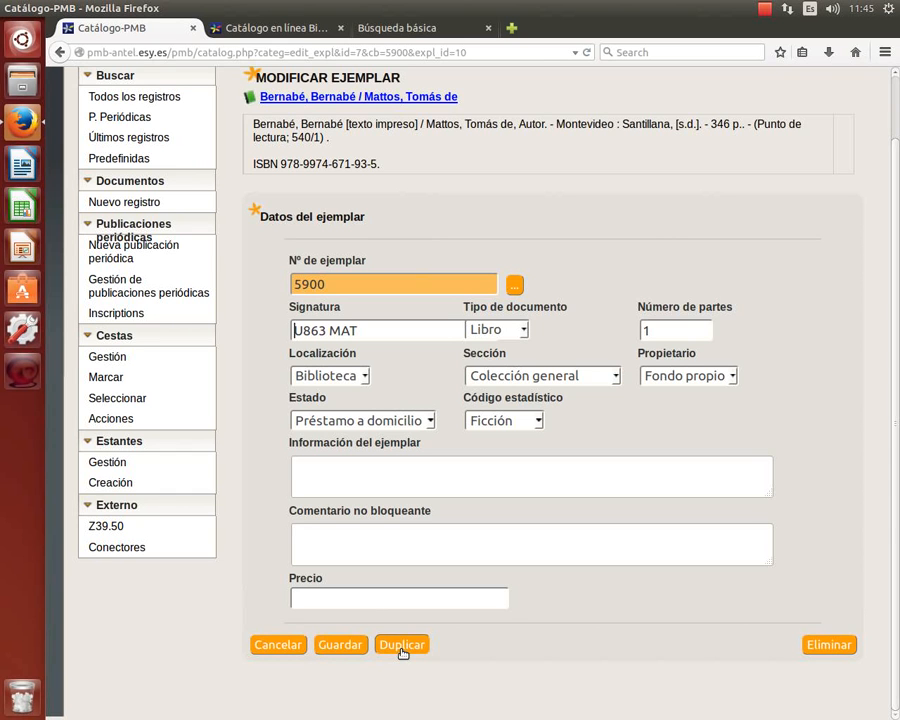
{"action": "left_click", "coordinate": [260, 645]}
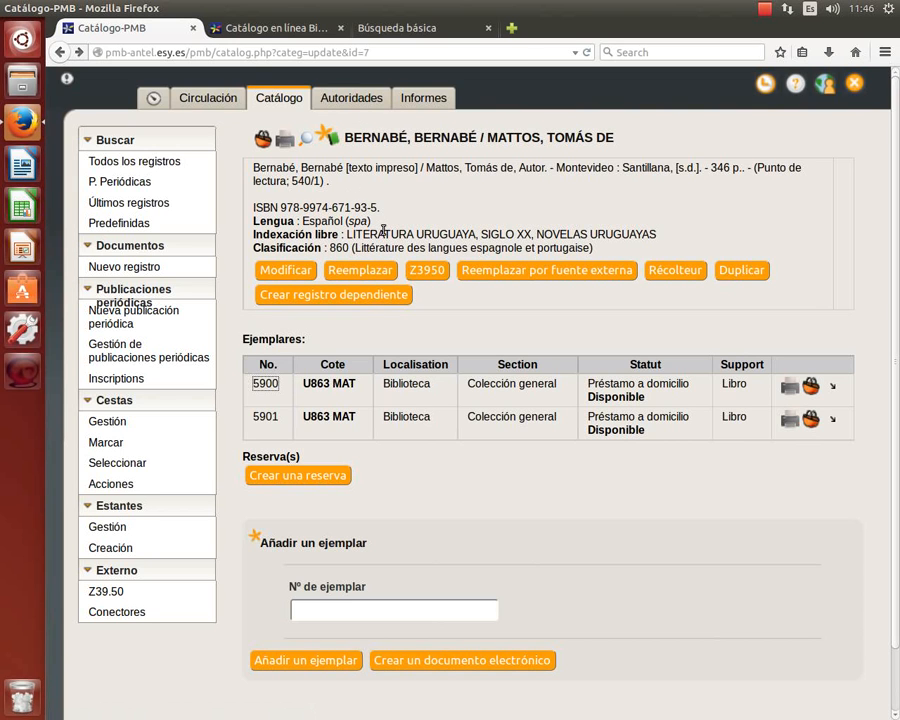
{"action": "left_click", "coordinate": [356, 97]}
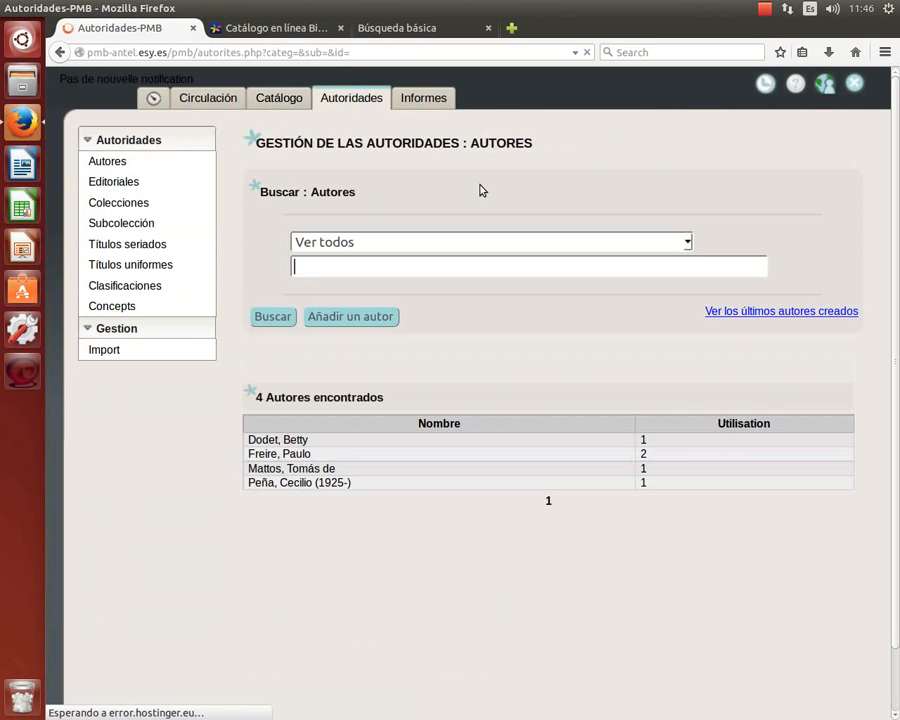
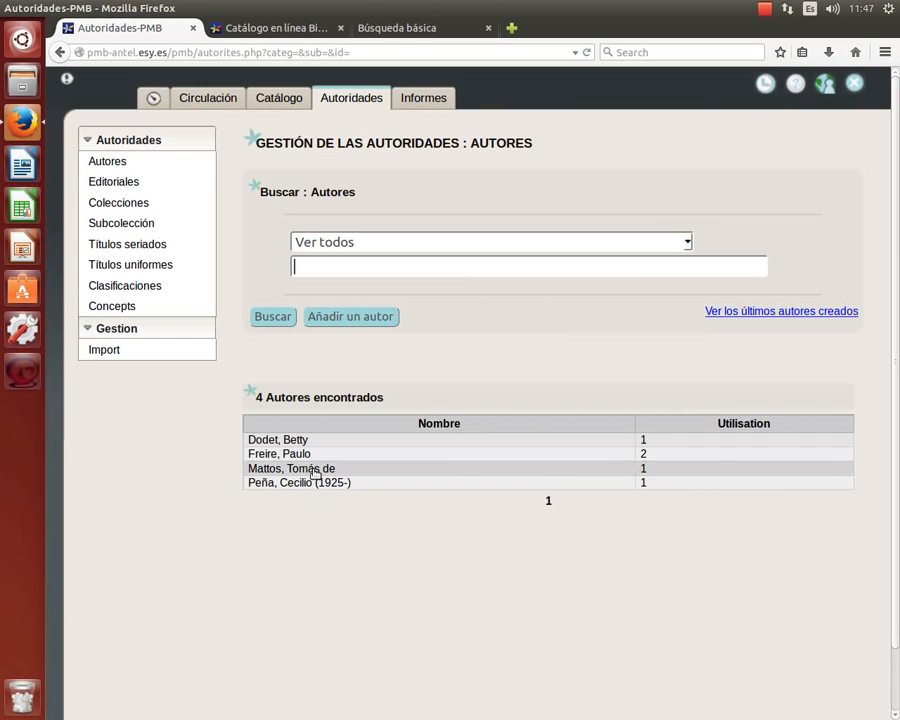
Open the 'Mattos, Tomás de' author record and put focus in its empty Ver field.
{"action": "left_click", "coordinate": [315, 469]}
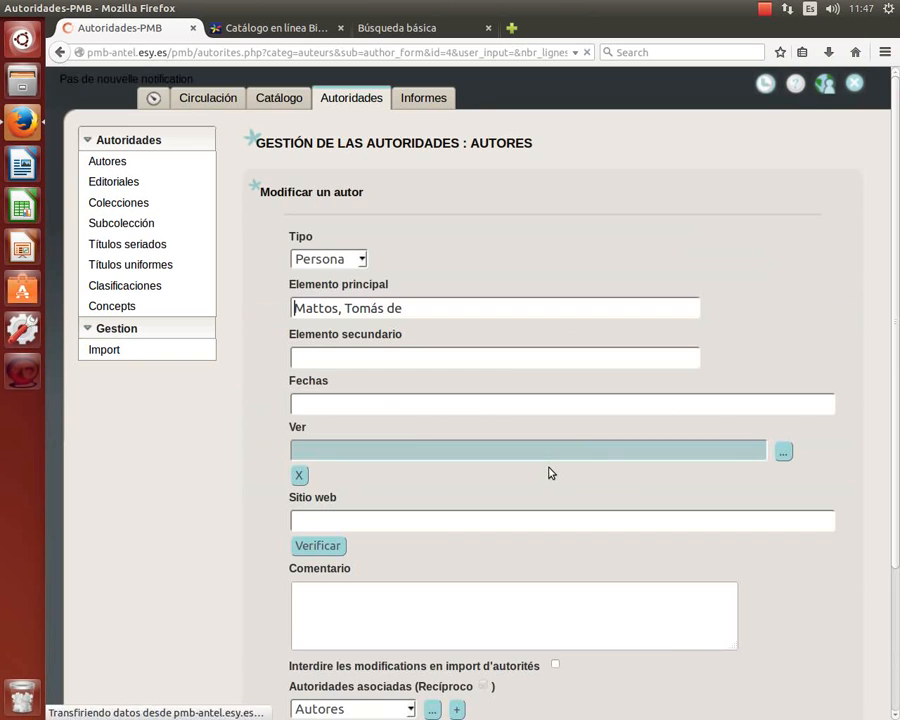
{"action": "scroll", "coordinate": [549, 470], "scroll_direction": "down", "scroll_amount": 3}
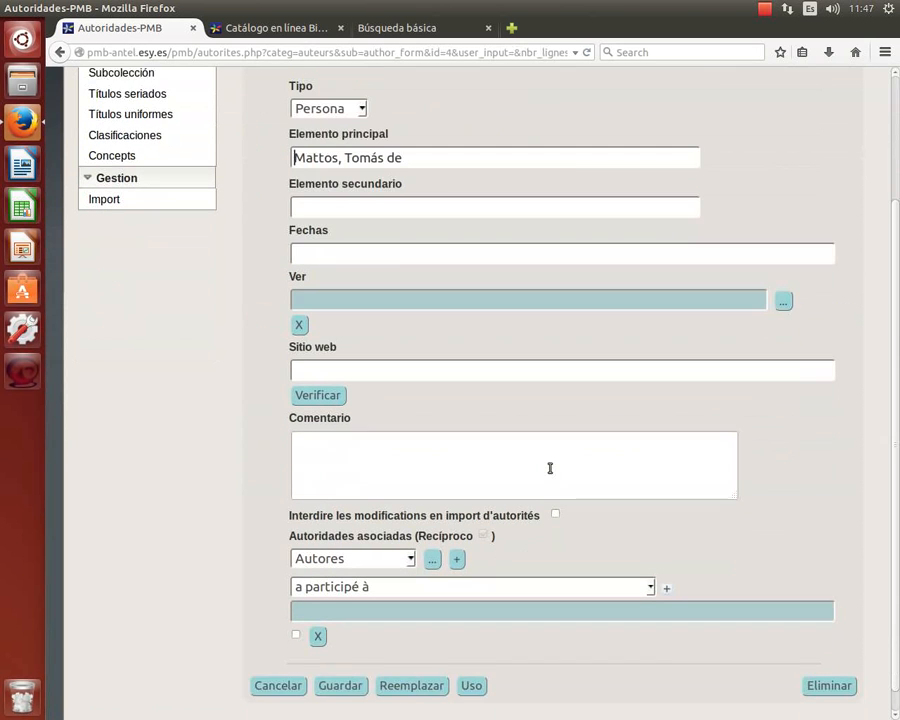
{"action": "scroll", "coordinate": [714, 362], "scroll_direction": "down", "scroll_amount": 1}
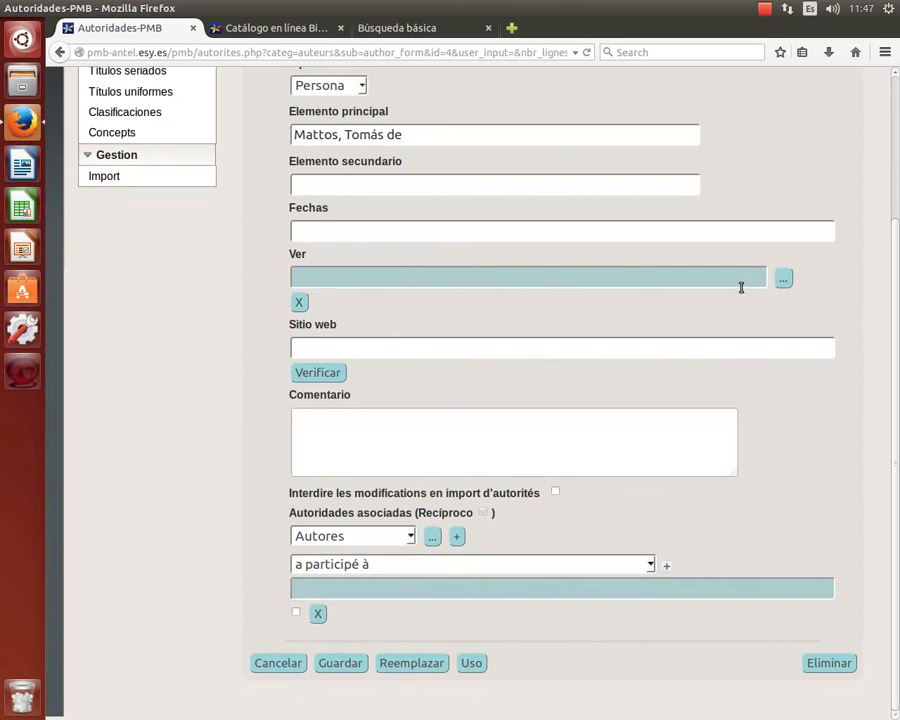
{"action": "scroll", "coordinate": [532, 295], "scroll_direction": "up", "scroll_amount": 1}
{"action": "scroll", "coordinate": [450, 255], "scroll_direction": "up", "scroll_amount": 1}
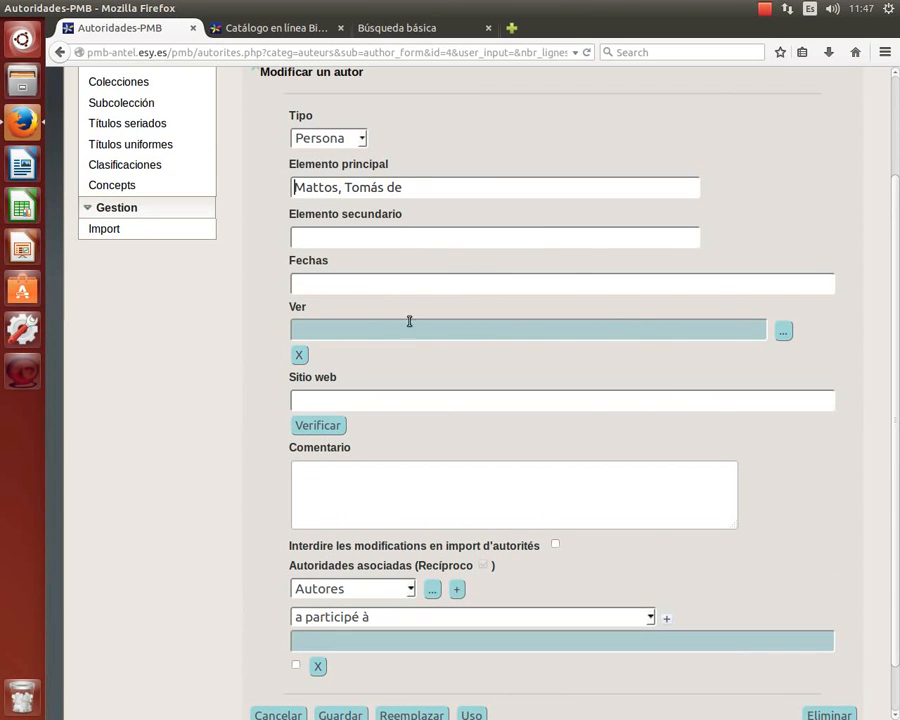
{"action": "left_click", "coordinate": [442, 331]}
From the Ver author picker, add and save a new author named 'de Mattos, Tomás de'.
{"action": "left_click", "coordinate": [786, 333]}
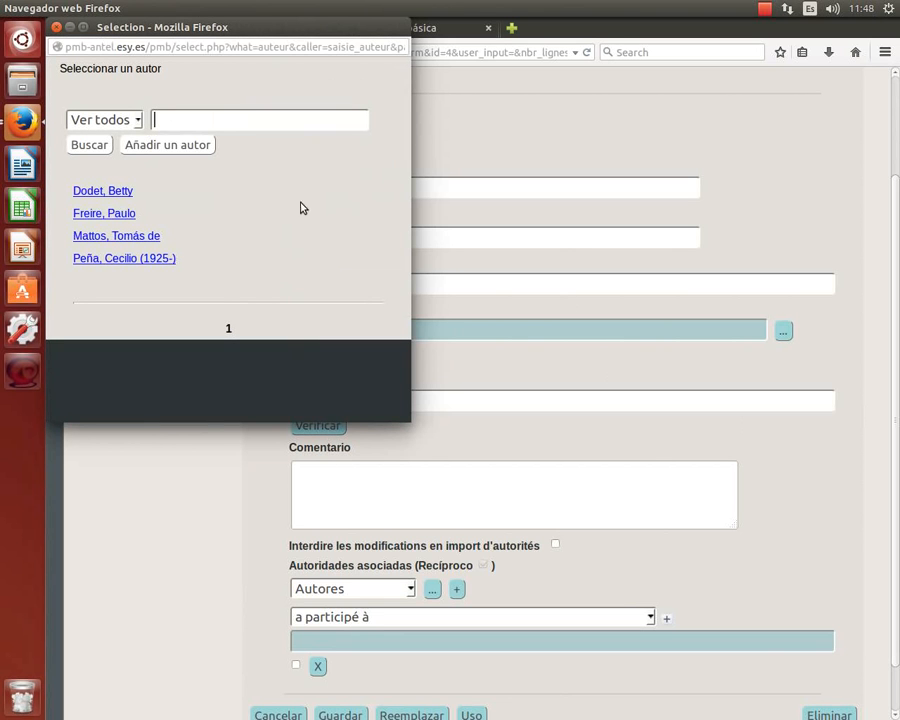
{"action": "left_click", "coordinate": [196, 145]}
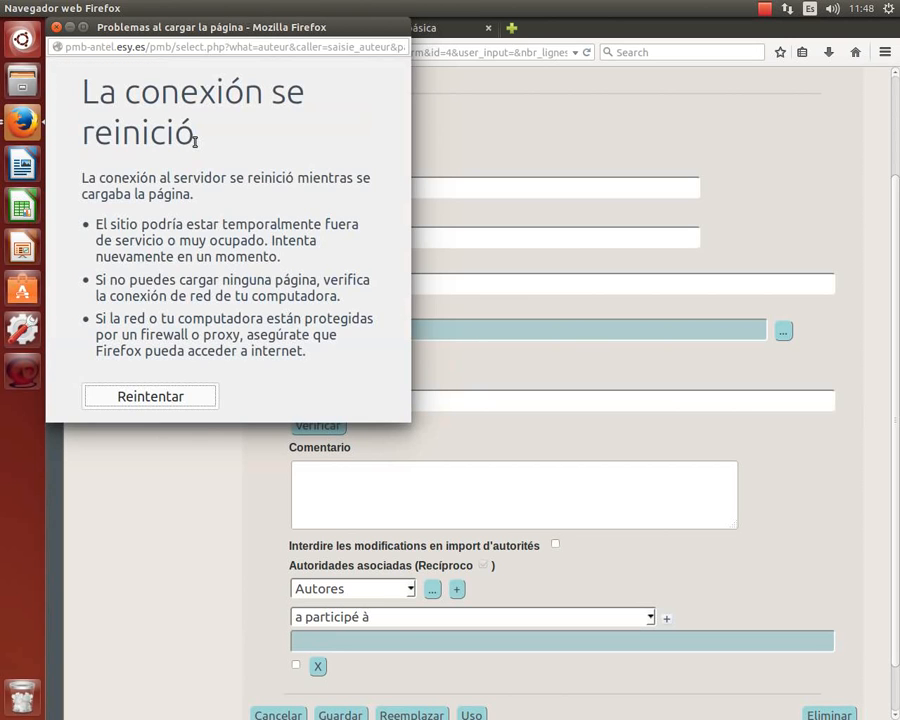
{"action": "left_click", "coordinate": [131, 396]}
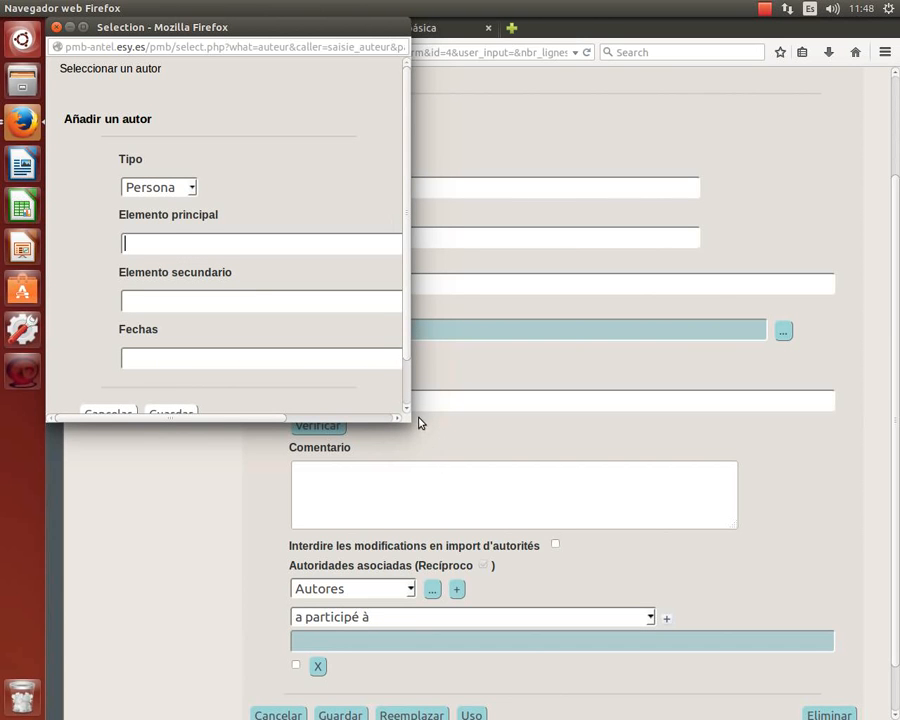
{"action": "left_click_drag", "start_coordinate": [410, 422], "coordinate": [648, 460]}
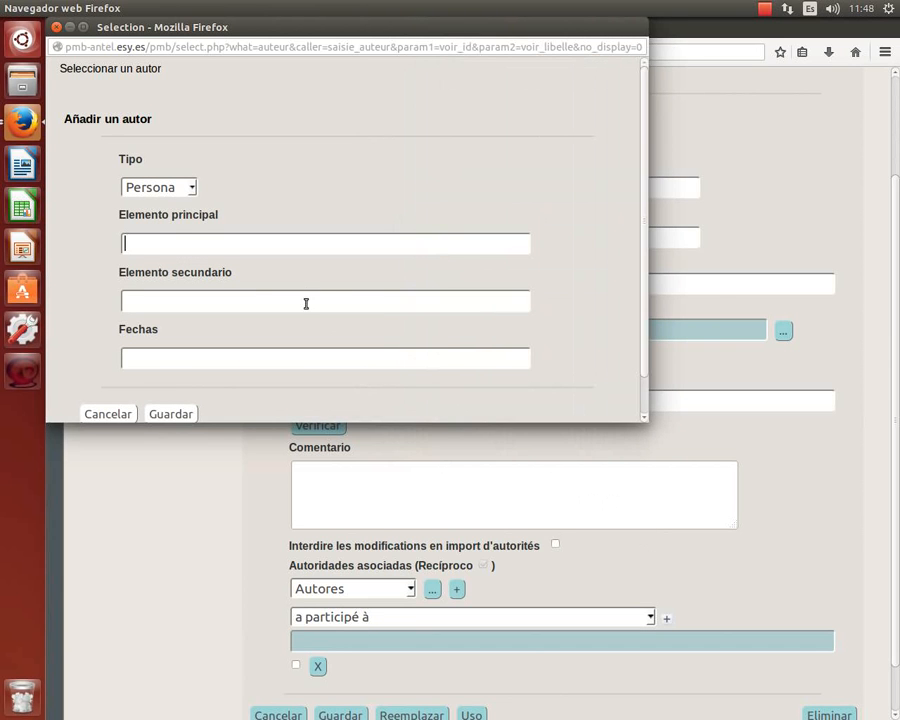
{"action": "scroll", "coordinate": [297, 252], "scroll_direction": "down", "scroll_amount": 1}
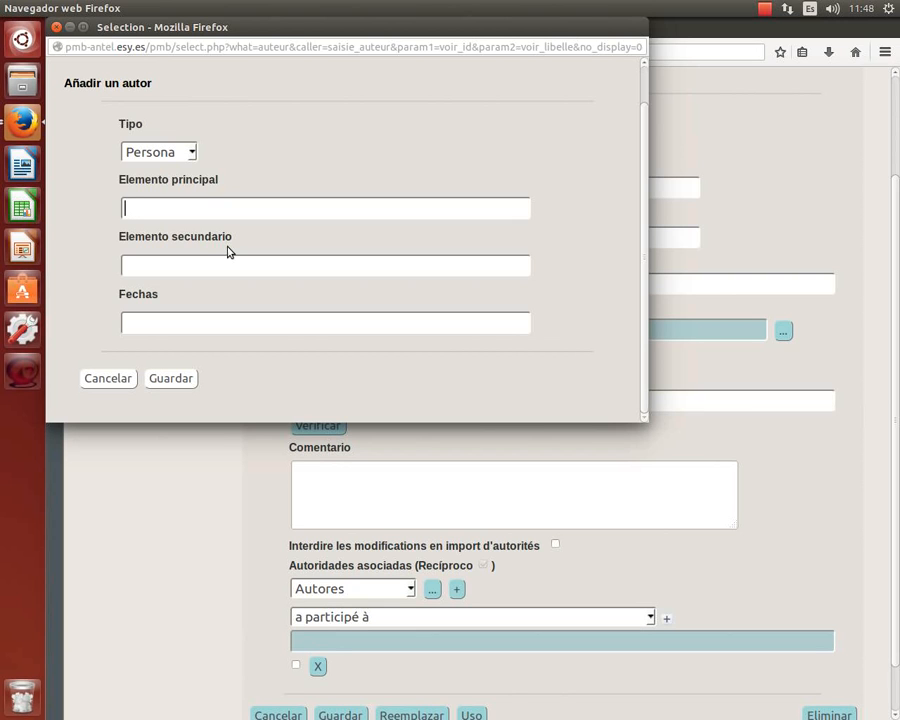
{"action": "type", "text": "d"}
{"action": "key", "text": "BackSpace"}
{"action": "type", "text": "de M"}
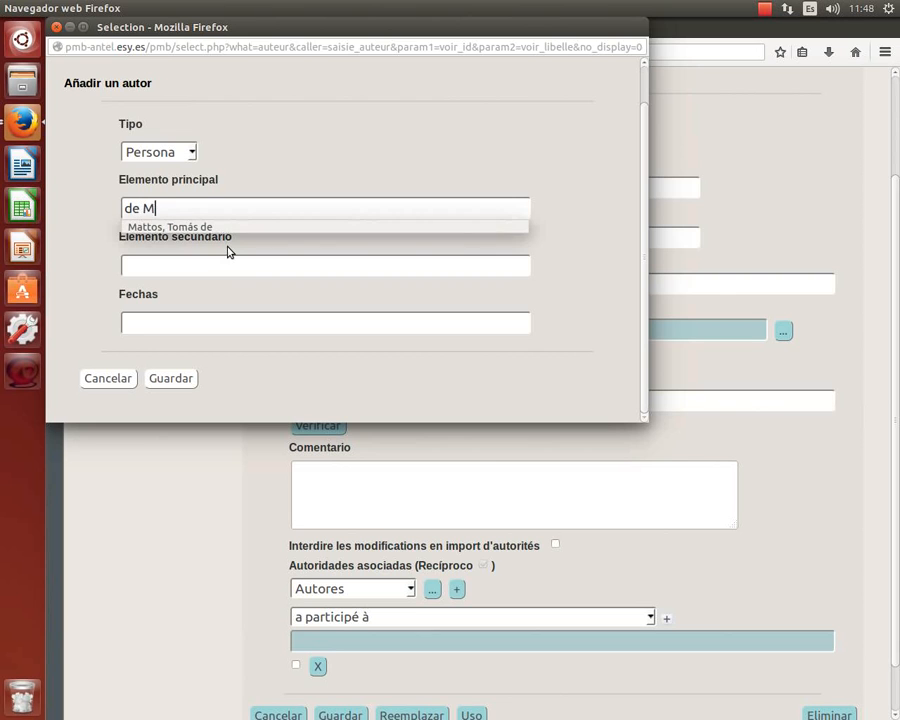
{"action": "type", "text": "attos, Tomás de"}
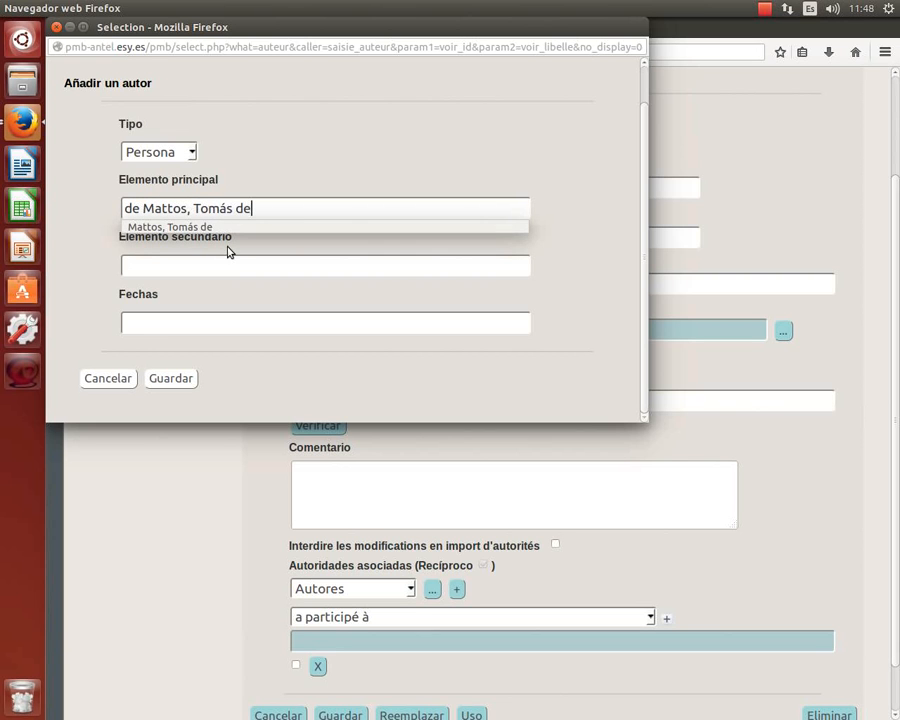
{"action": "left_click", "coordinate": [153, 382]}
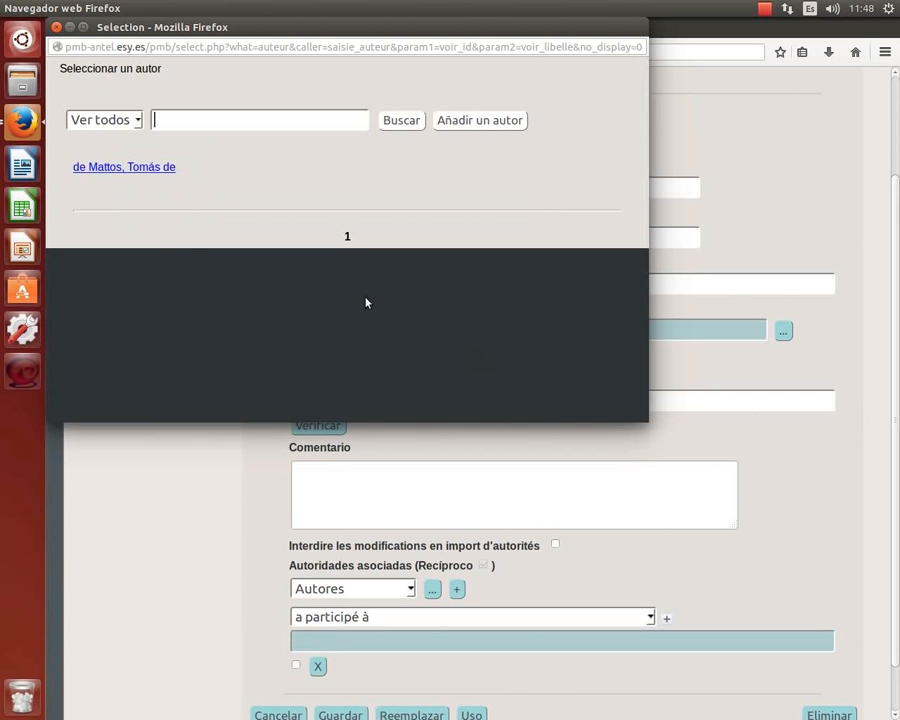
Pick 'de Mattos, Tomás de' as the Ver reference of 'Mattos, Tomás de' and save.
{"action": "left_click", "coordinate": [167, 166]}
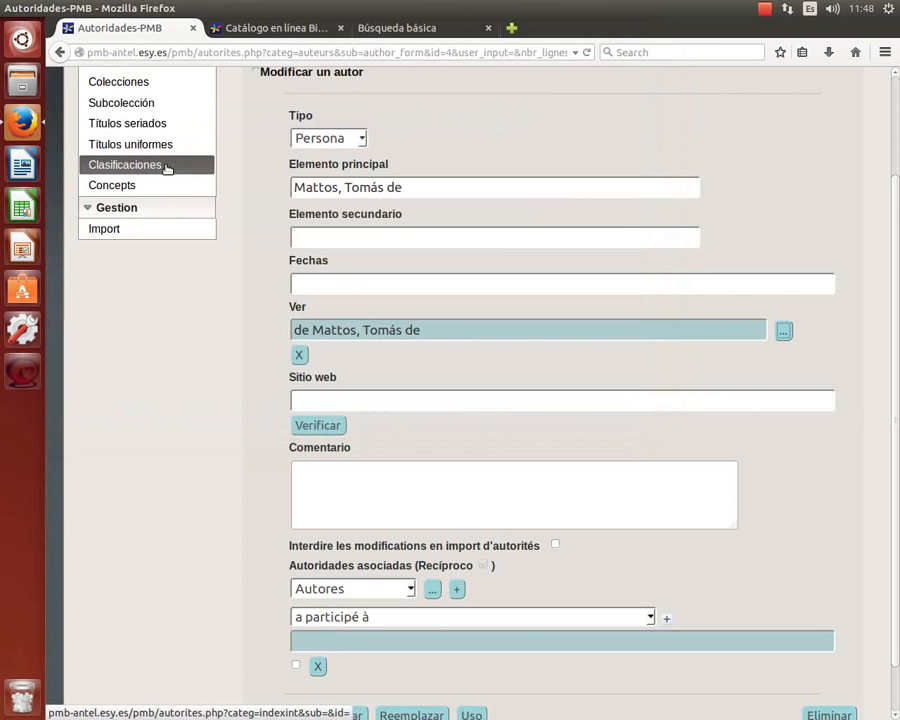
{"action": "scroll", "coordinate": [612, 406], "scroll_direction": "down", "scroll_amount": 1}
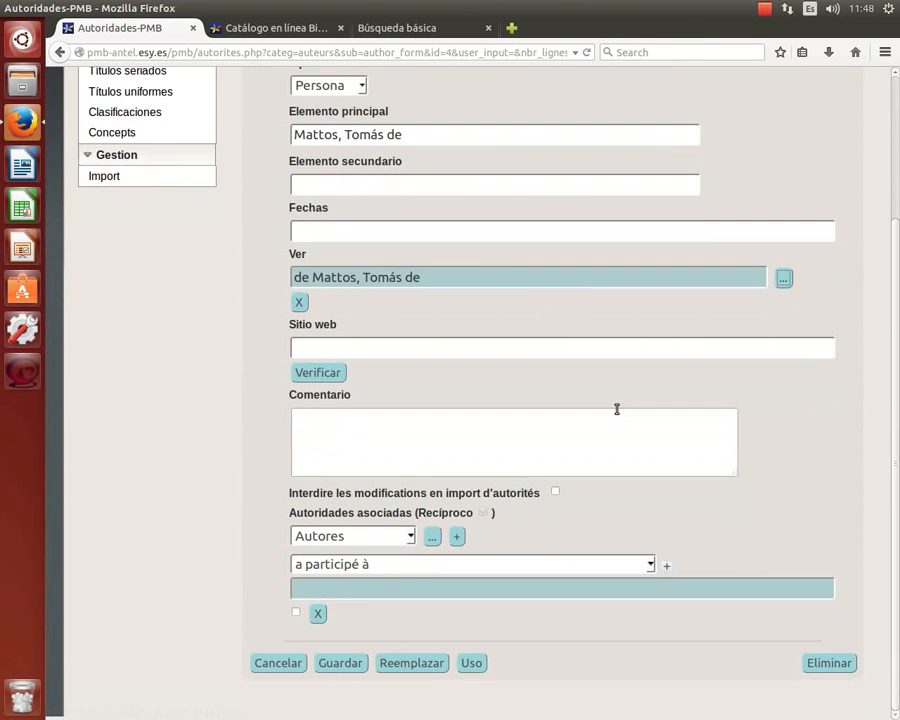
{"action": "scroll", "coordinate": [617, 409], "scroll_direction": "up", "scroll_amount": 1}
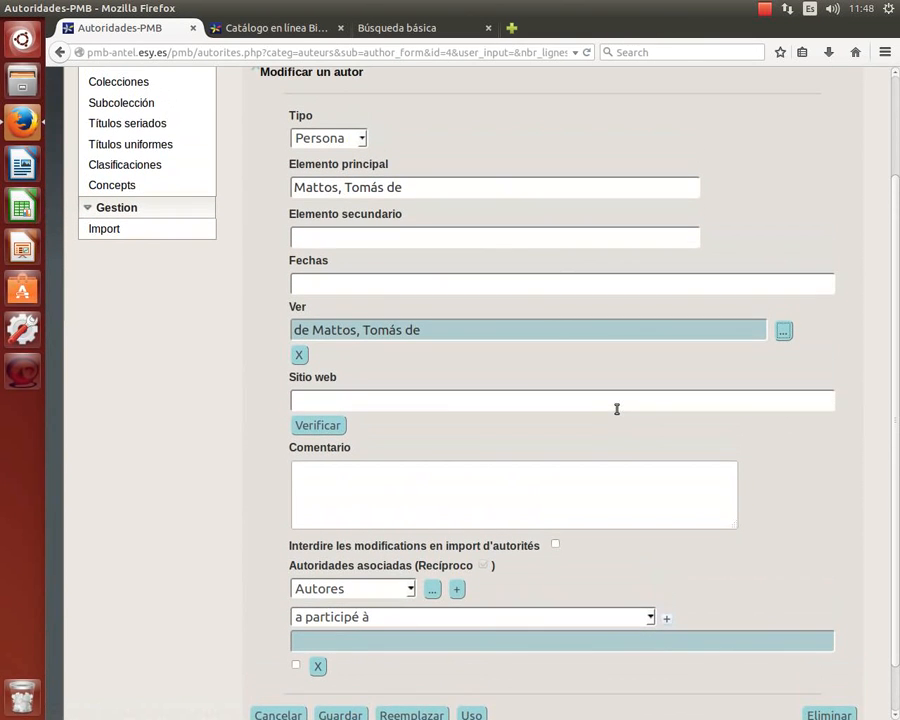
{"action": "scroll", "coordinate": [617, 409], "scroll_direction": "down", "scroll_amount": 1}
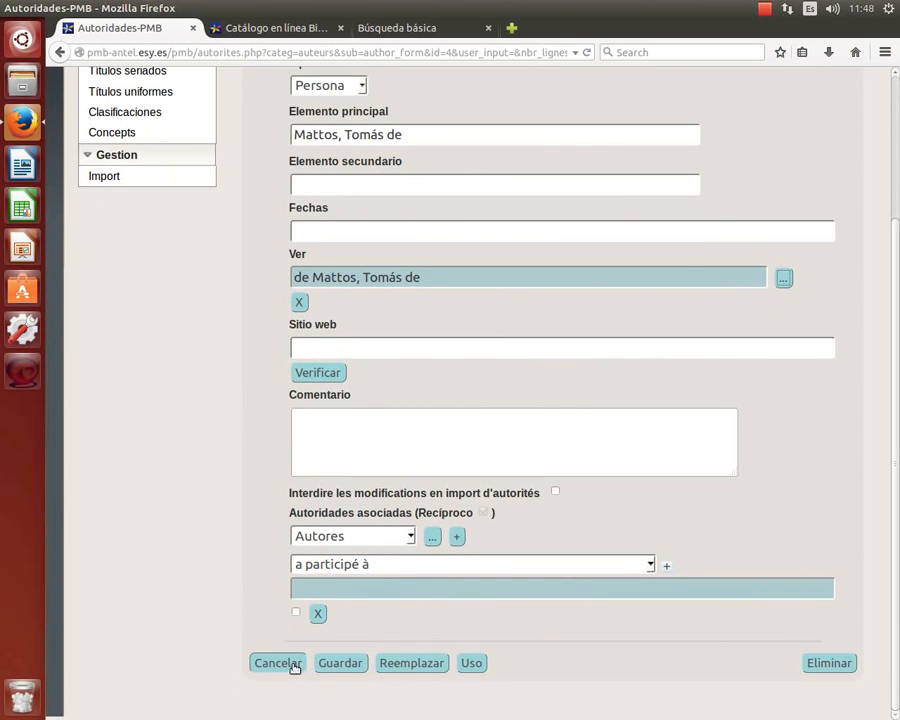
{"action": "left_click", "coordinate": [349, 664]}
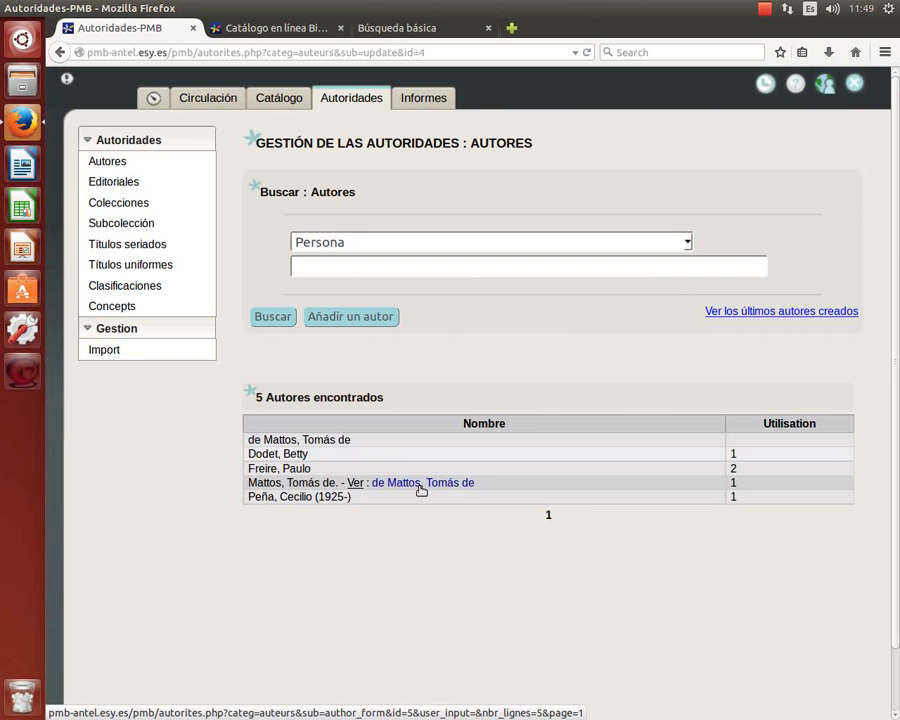
Open 'de Mattos, Tomás de' and delete the leading 'de' from its main heading.
{"action": "left_click", "coordinate": [368, 445]}
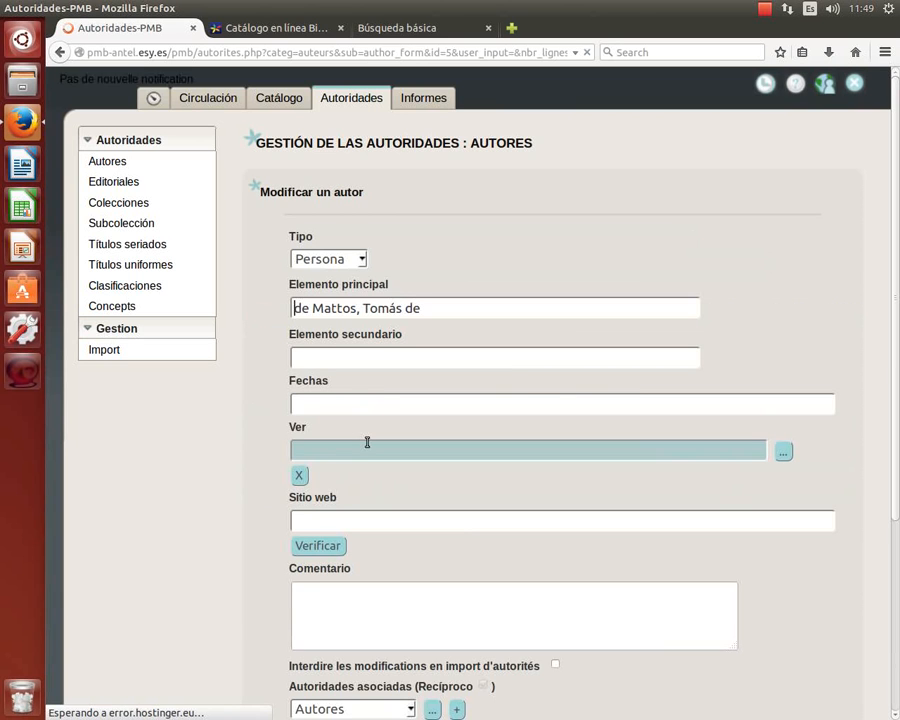
{"action": "key", "text": "shift+Right"}
{"action": "key", "text": "shift+Right"}
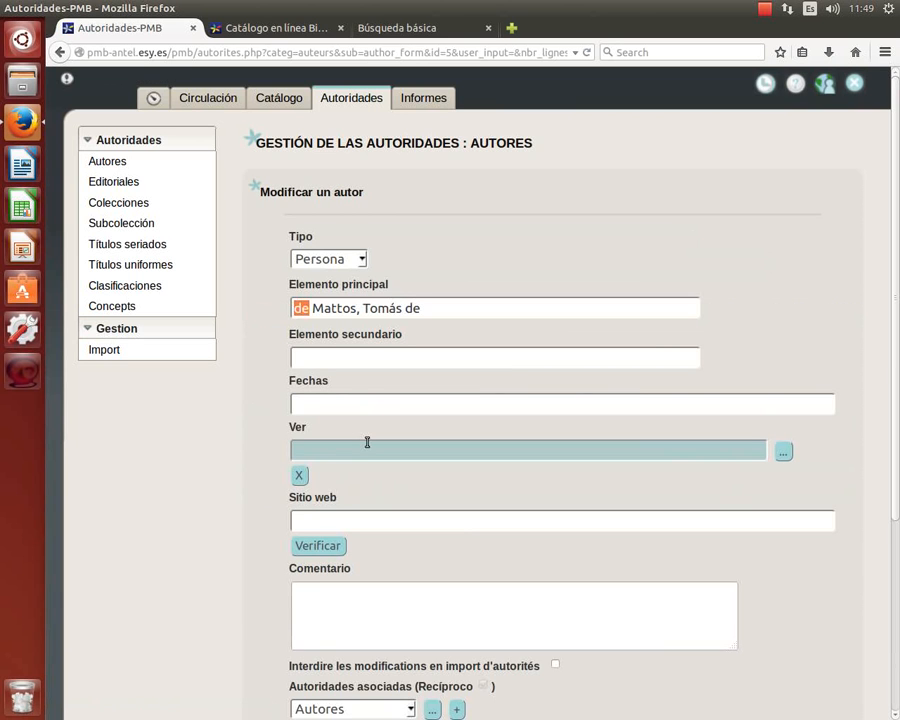
{"action": "key", "text": "Delete"}
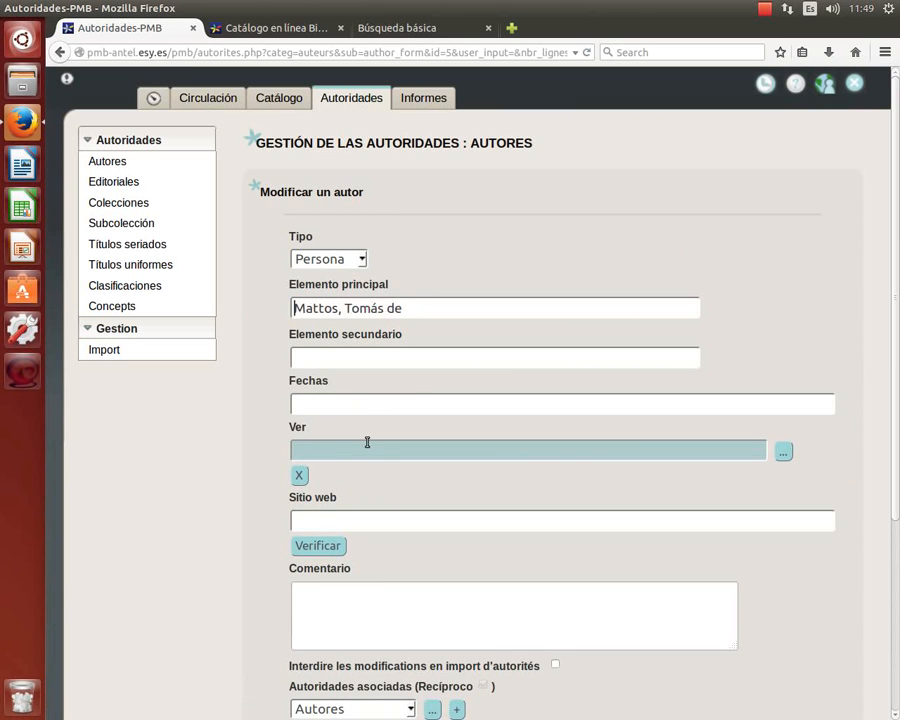
Set its Ver reference to 'de Mattos, Tomás de' and try saving the record.
{"action": "left_click", "coordinate": [782, 452]}
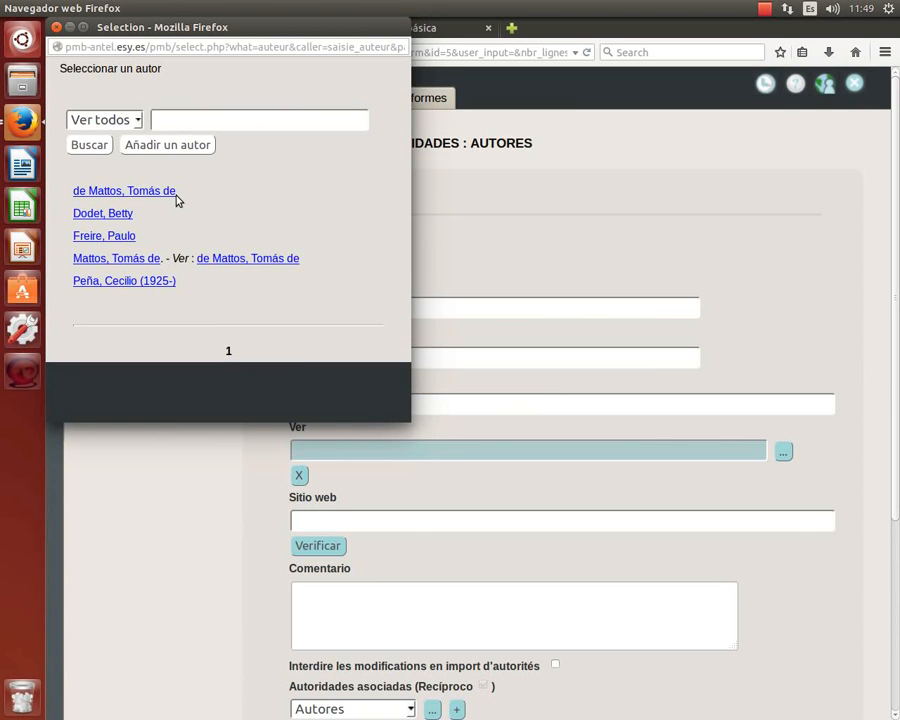
{"action": "left_click", "coordinate": [266, 259]}
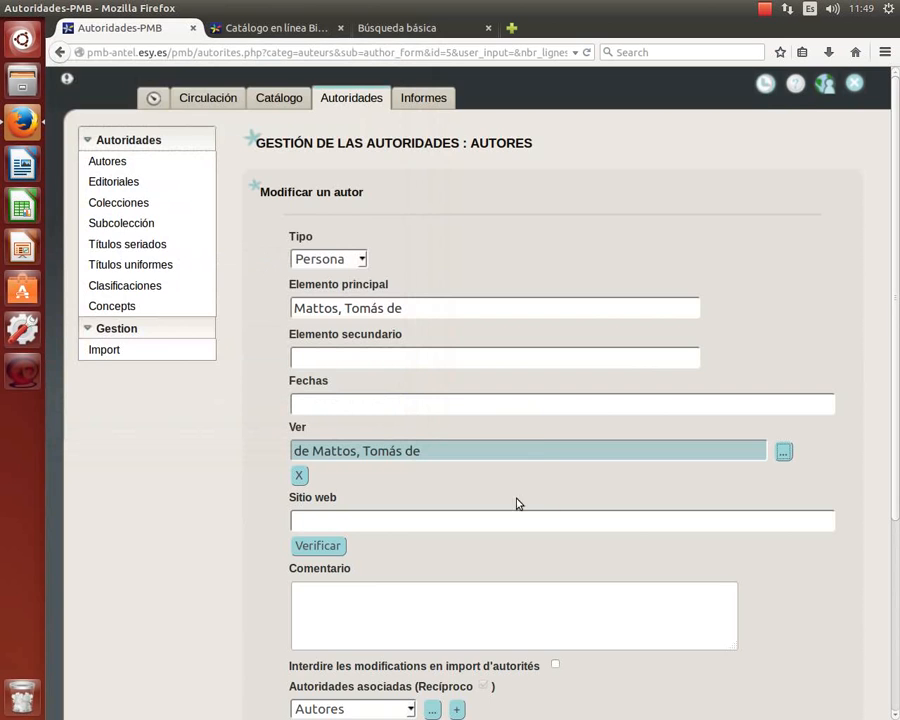
{"action": "scroll", "coordinate": [533, 508], "scroll_direction": "down", "scroll_amount": 5}
{"action": "left_click", "coordinate": [334, 582]}
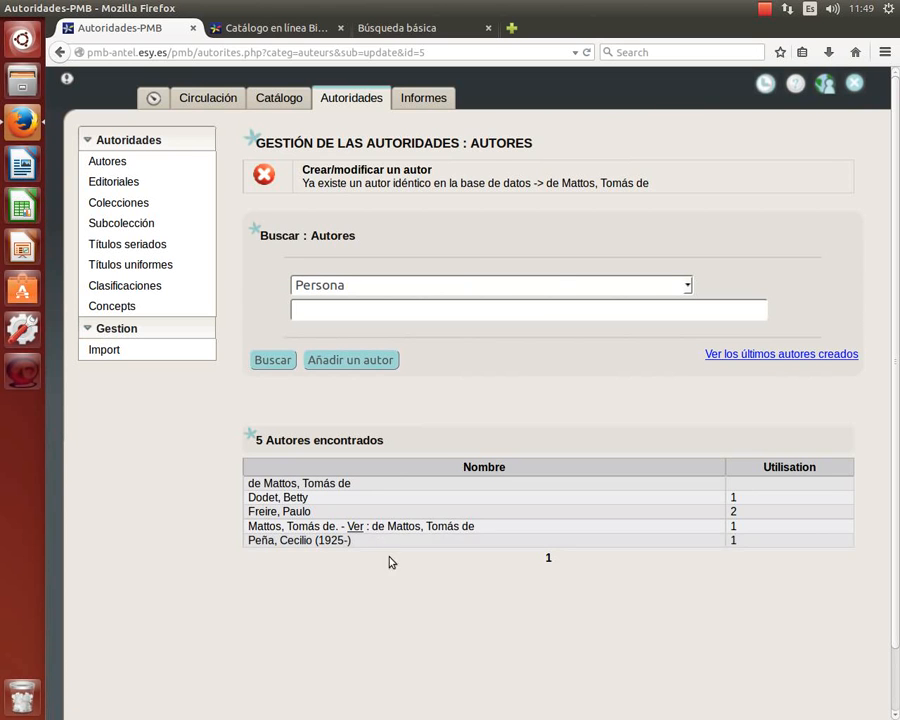
{"action": "left_click", "coordinate": [764, 12]}
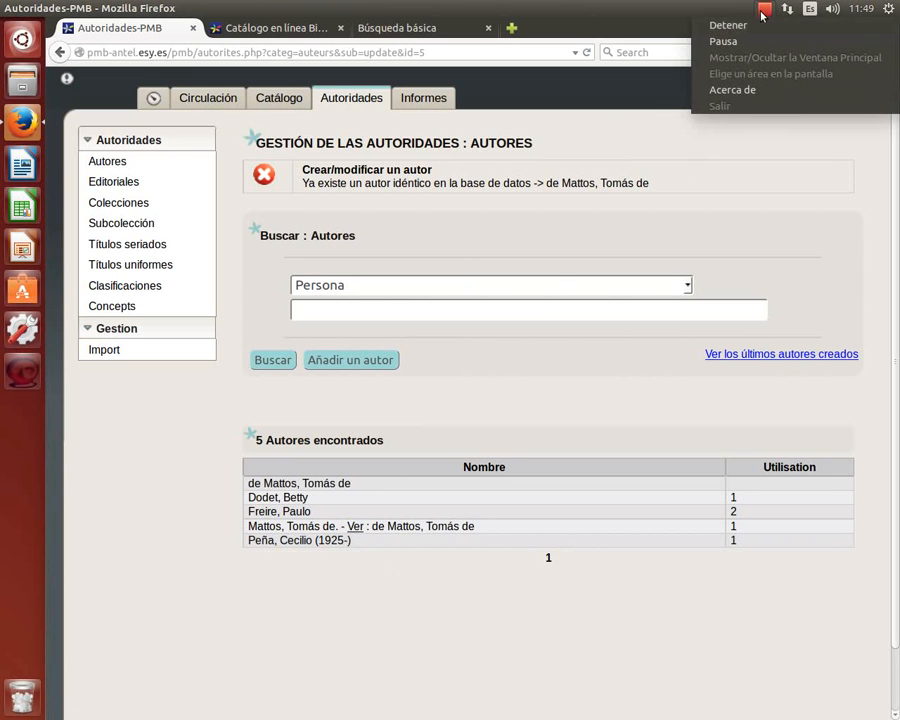